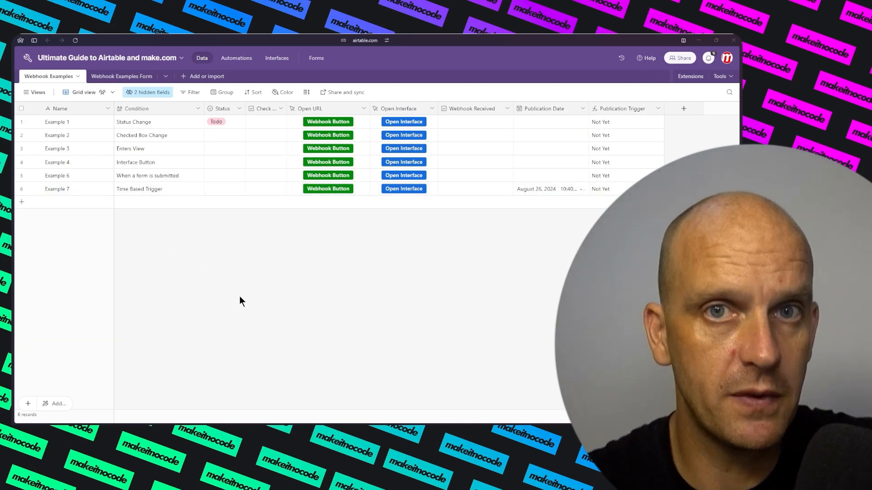
Step: Switch to the Make scenario and inspect the webhook address of the Airtable Watch Responses module
{"action": "left_click", "coordinate": [237, 59]}
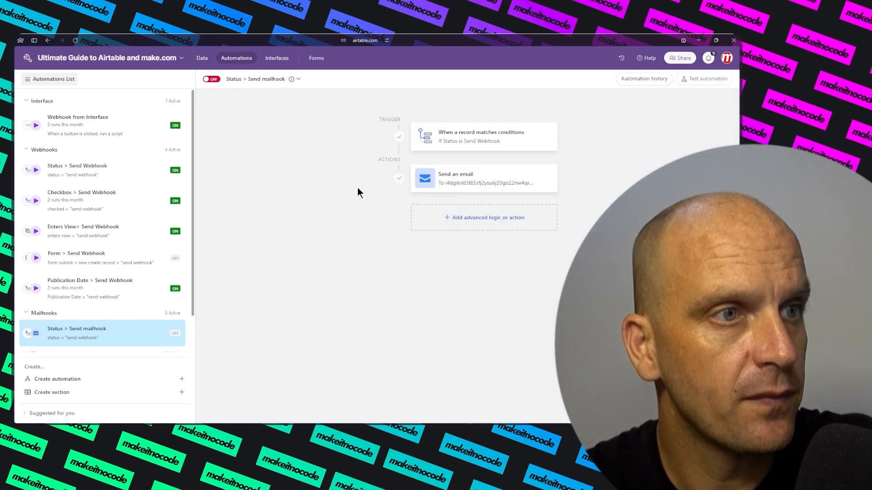
{"action": "mouse_move", "coordinate": [49, 120]}
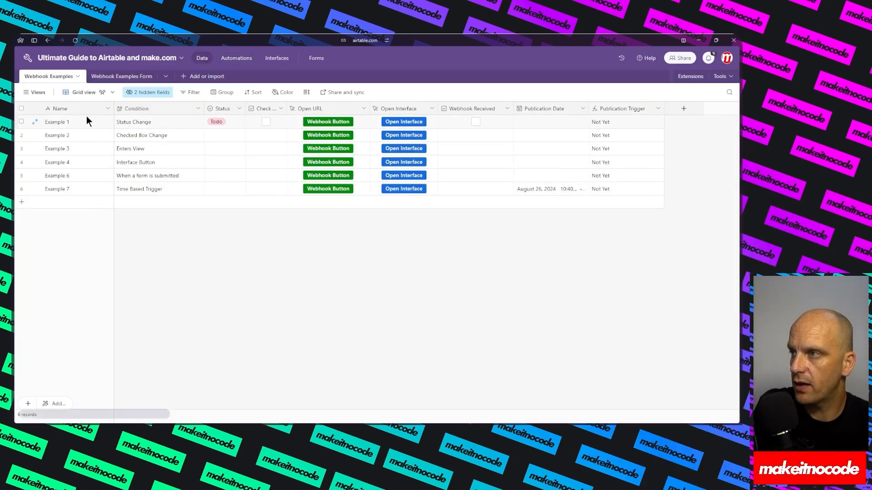
{"action": "mouse_move", "coordinate": [13, 113]}
{"action": "left_click", "coordinate": [45, 112]}
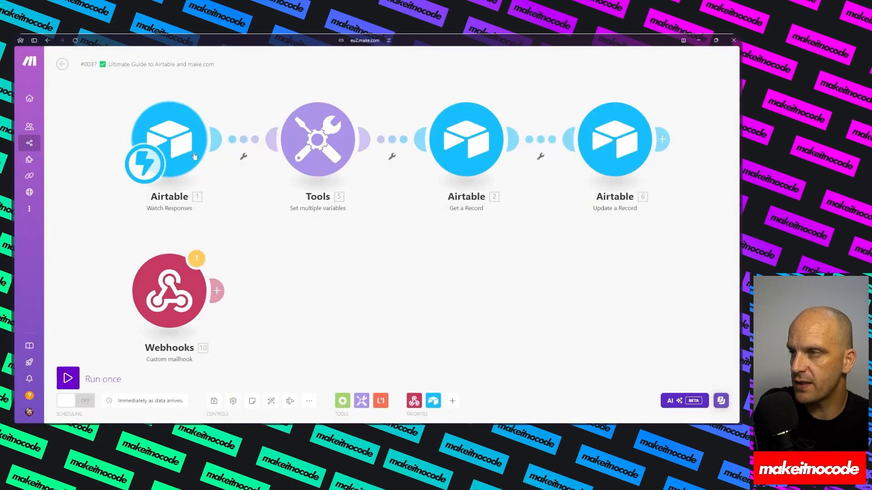
{"action": "left_click", "coordinate": [176, 140]}
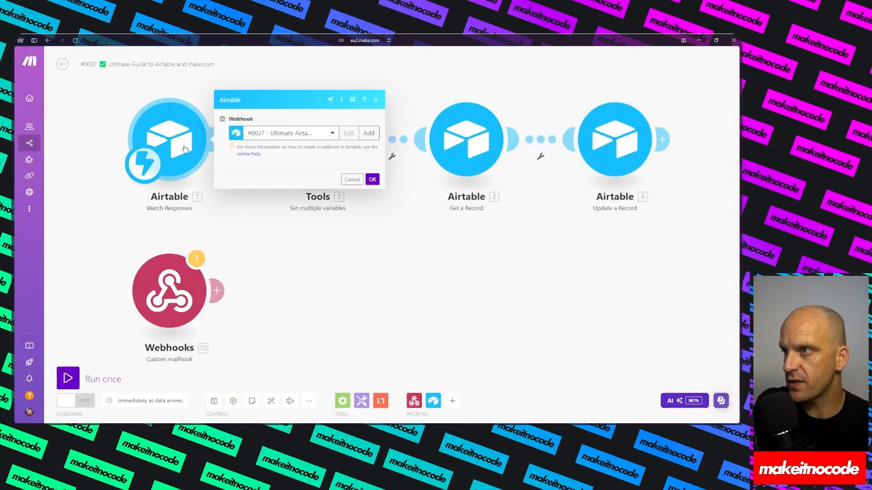
{"action": "double_click", "coordinate": [283, 139]}
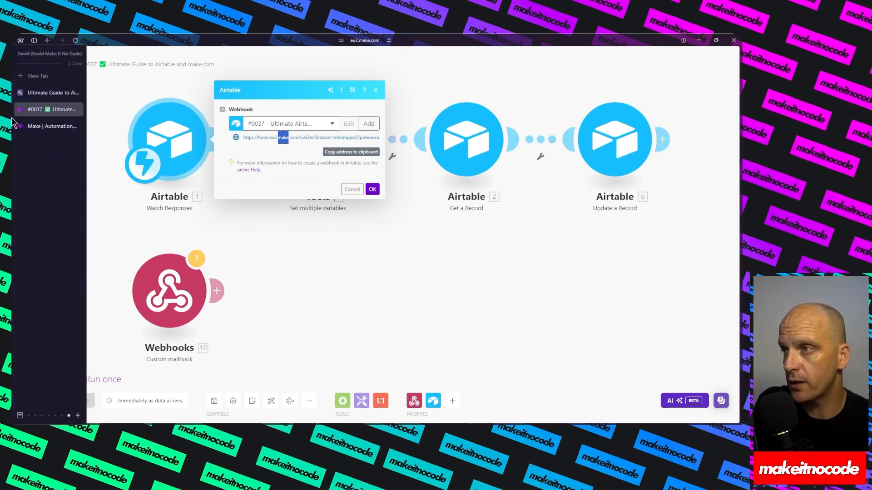
Step: Switch back to the Airtable base and open the Status > Send Webhook automation without its test view
{"action": "mouse_move", "coordinate": [26, 124]}
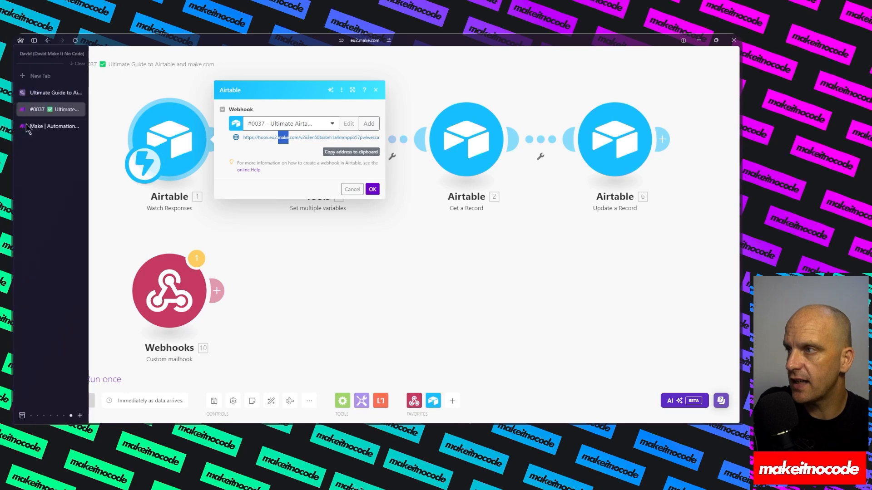
{"action": "left_click", "coordinate": [50, 92]}
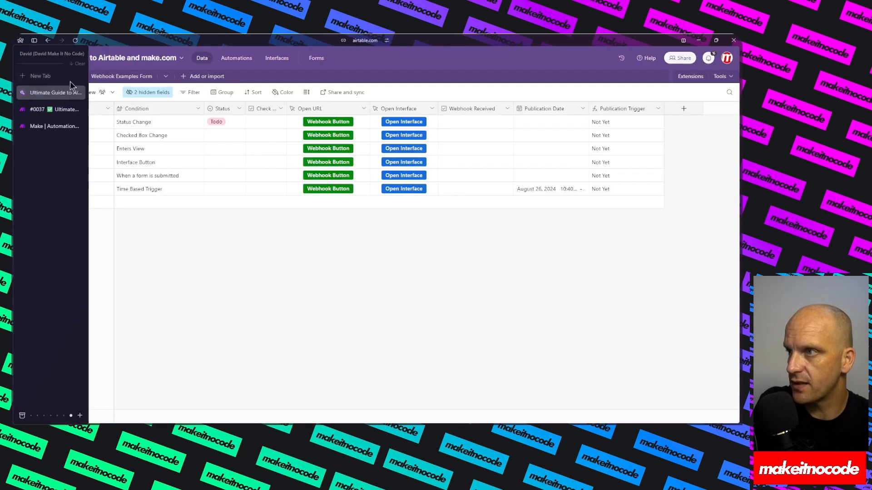
{"action": "left_click", "coordinate": [239, 60]}
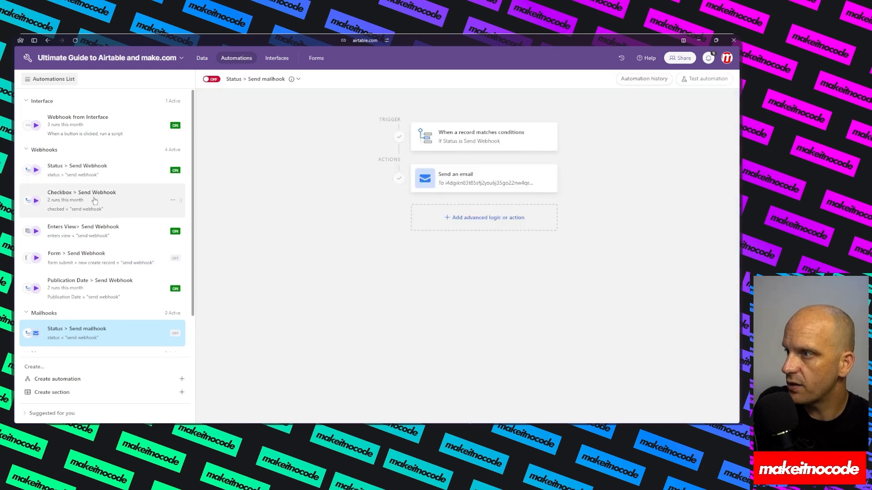
{"action": "left_click", "coordinate": [91, 170]}
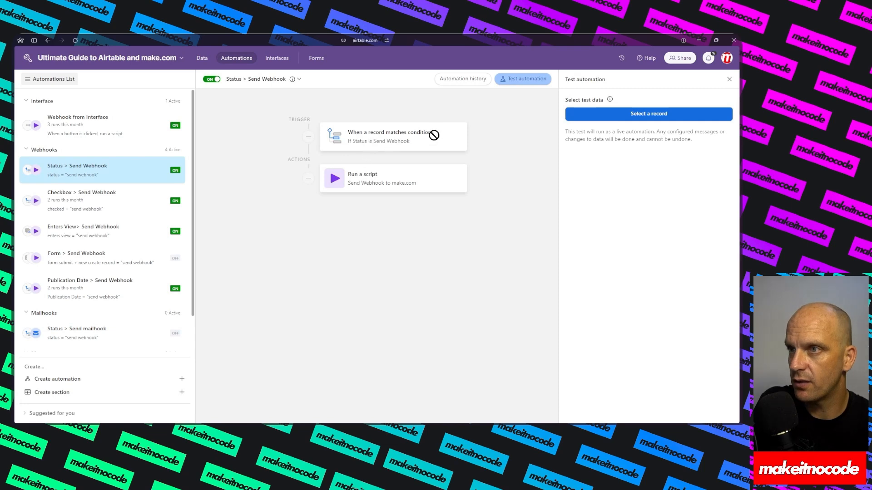
{"action": "left_click", "coordinate": [522, 80]}
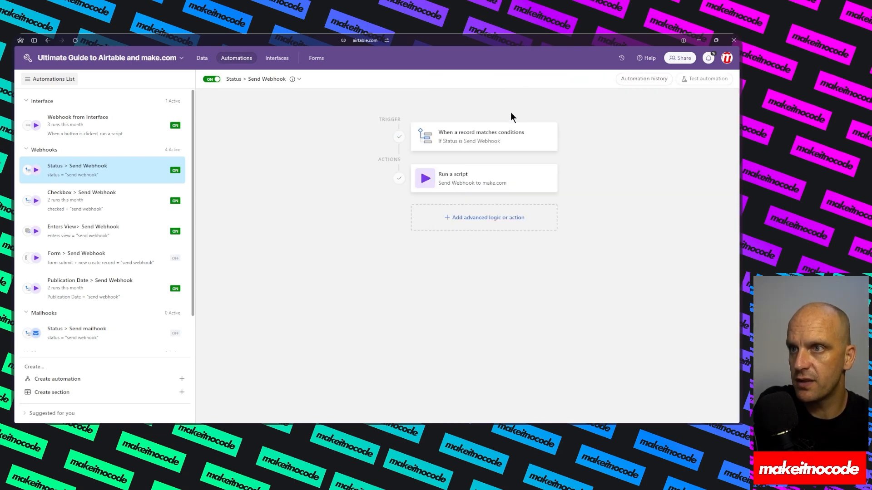
Step: Review the settings of the record-matches-conditions trigger and select Webhook Examples as its table
{"action": "left_click", "coordinate": [491, 139]}
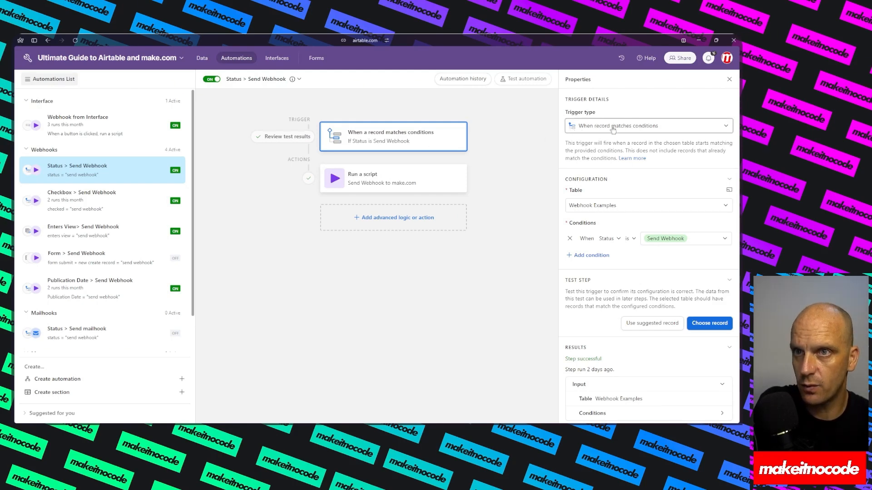
{"action": "left_click", "coordinate": [611, 207]}
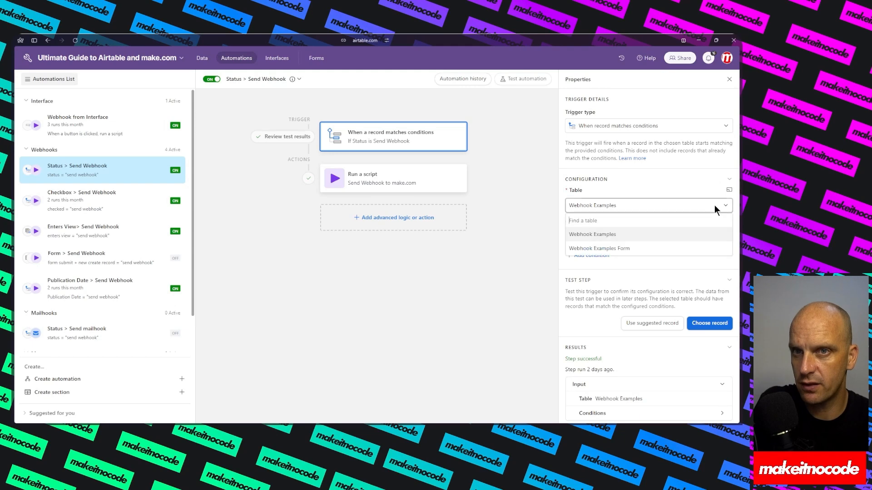
{"action": "left_click", "coordinate": [607, 234]}
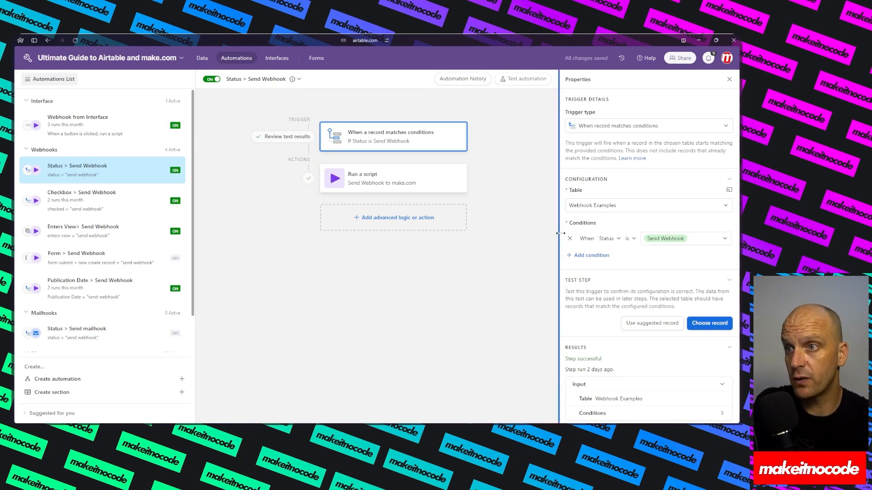
Step: Open the code of the Run a script action and view the full fetch line
{"action": "left_click", "coordinate": [391, 183]}
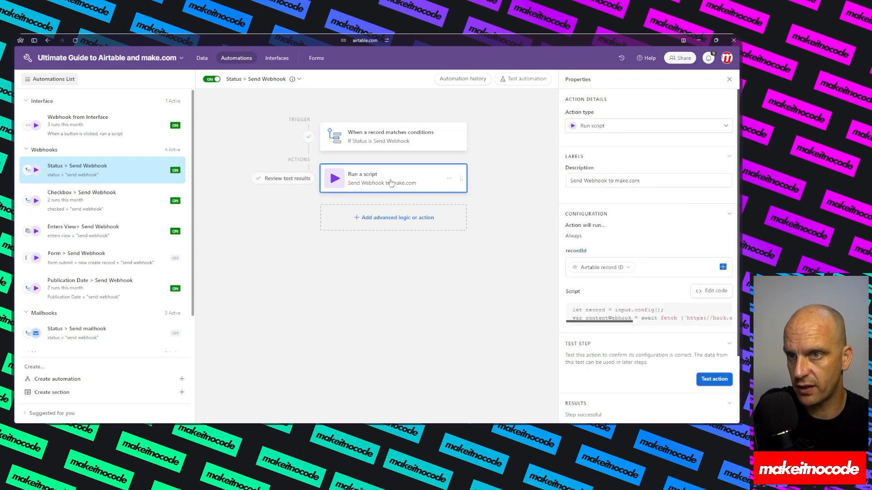
{"action": "left_click", "coordinate": [709, 291]}
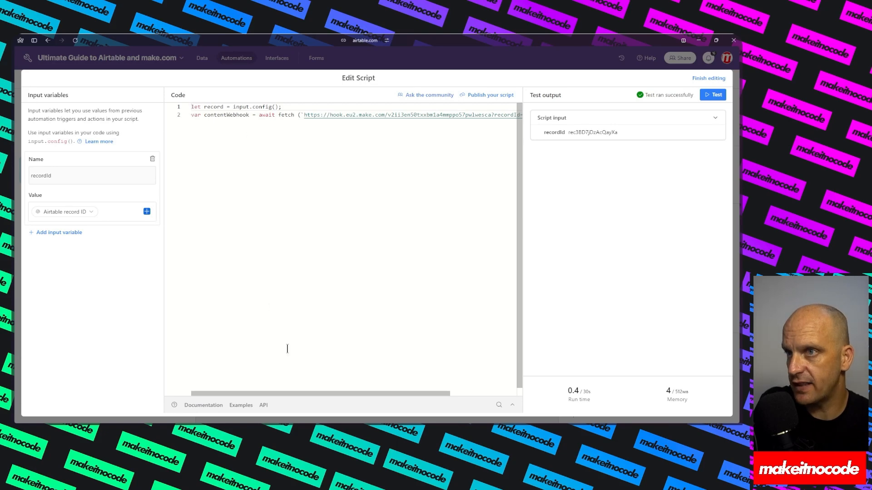
{"action": "left_click_drag", "start_coordinate": [325, 394], "coordinate": [230, 370]}
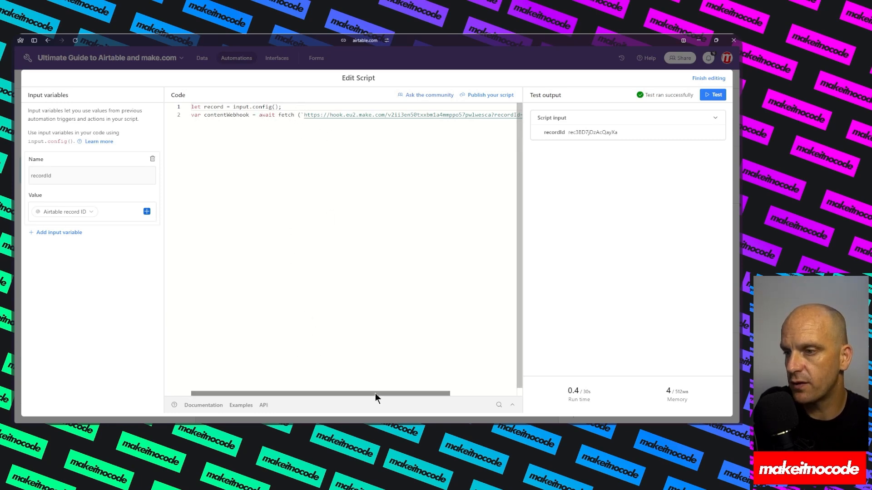
{"action": "left_click_drag", "start_coordinate": [375, 392], "coordinate": [435, 389]}
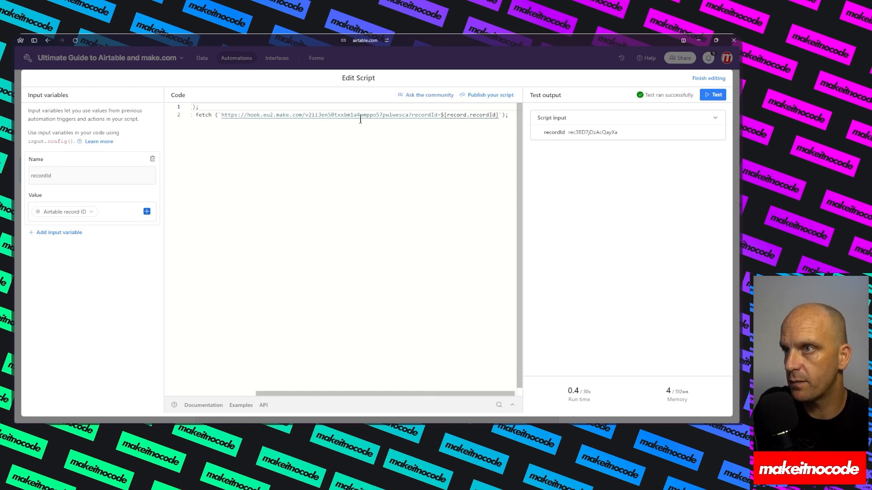
Step: Examine the webhook address, the recordId query parameter and the record.recordId variable in the script's fetch line by highlighting them
{"action": "double_click", "coordinate": [406, 115]}
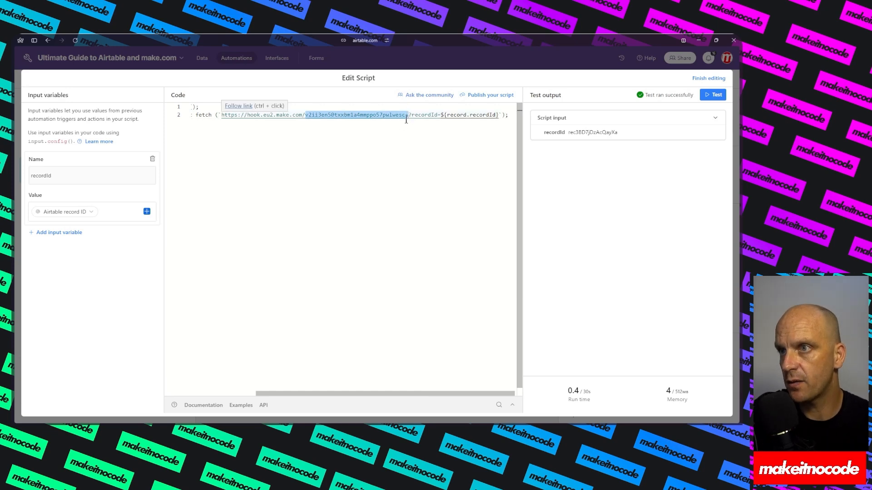
{"action": "left_click_drag", "start_coordinate": [385, 144], "coordinate": [415, 190]}
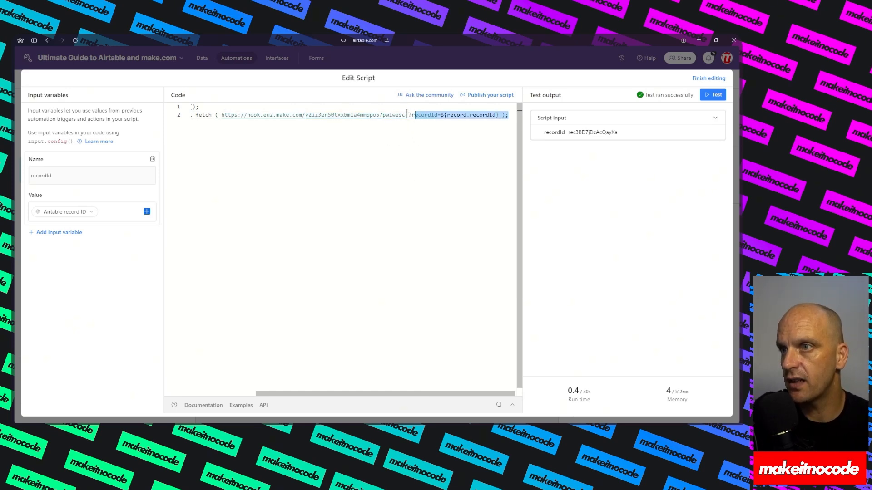
{"action": "left_click_drag", "start_coordinate": [410, 115], "coordinate": [431, 114]}
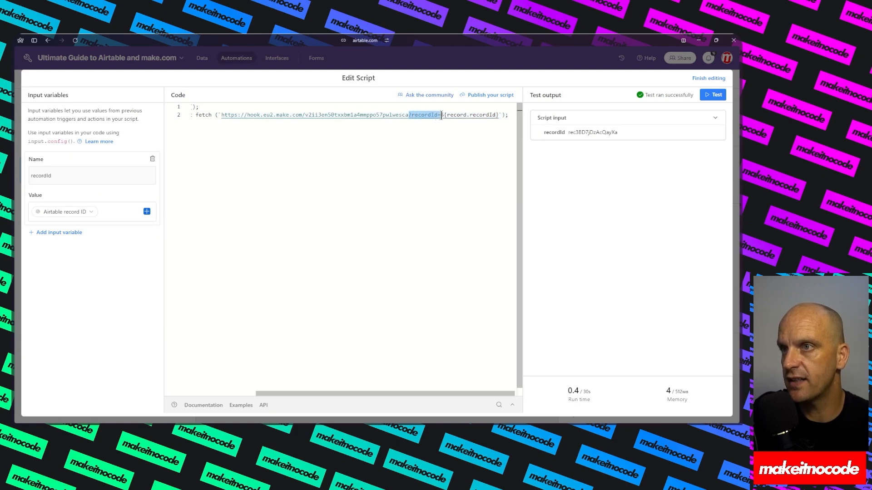
{"action": "left_click_drag", "start_coordinate": [440, 115], "coordinate": [493, 115]}
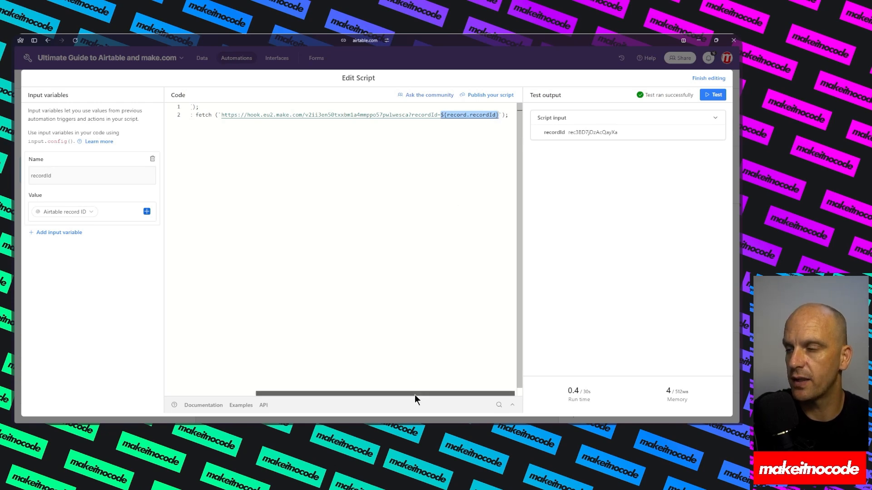
{"action": "left_click_drag", "start_coordinate": [415, 394], "coordinate": [318, 394]}
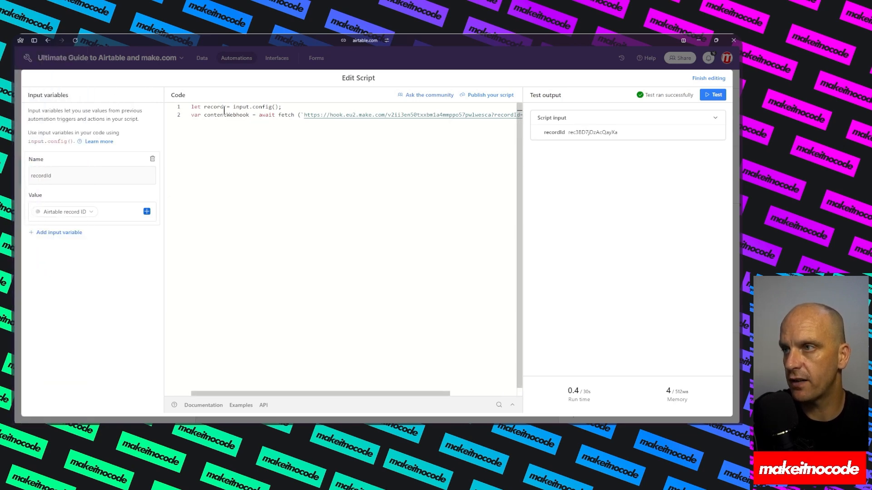
{"action": "left_click_drag", "start_coordinate": [304, 115], "coordinate": [447, 114]}
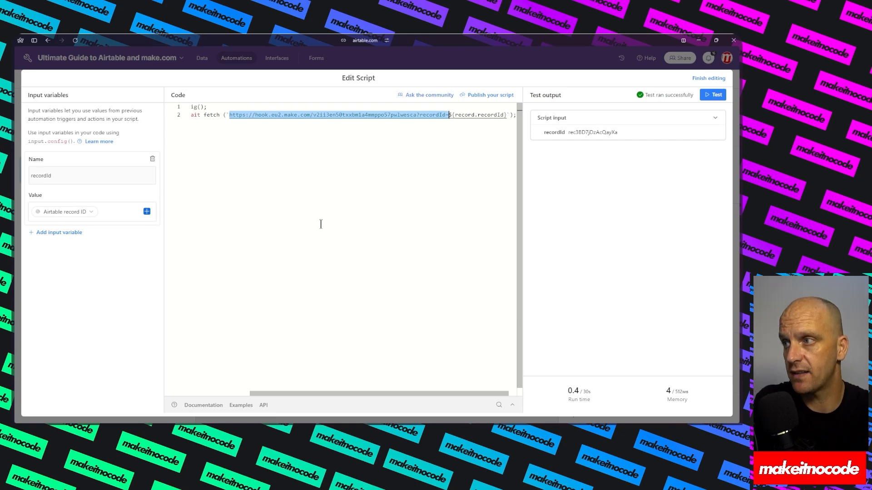
Step: Check the recordId input variable's name and the trigger data available for its value, and finish editing the script
{"action": "left_click", "coordinate": [68, 180]}
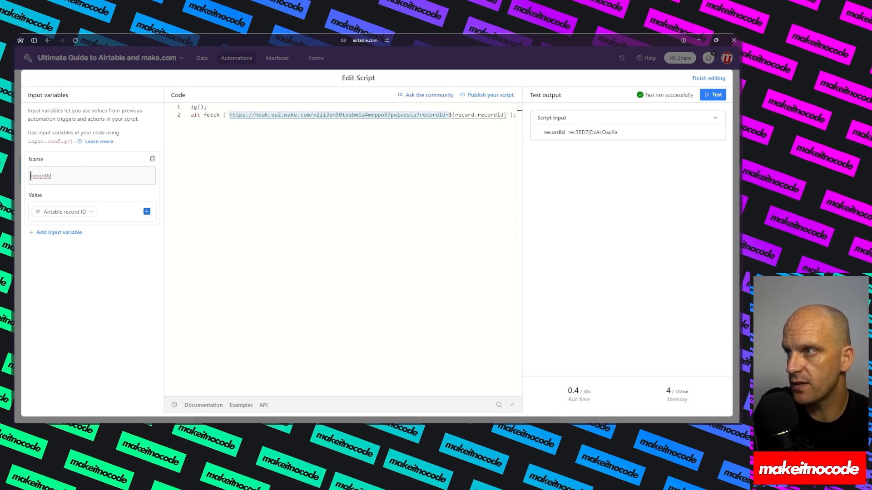
{"action": "left_click_drag", "start_coordinate": [30, 176], "coordinate": [47, 176]}
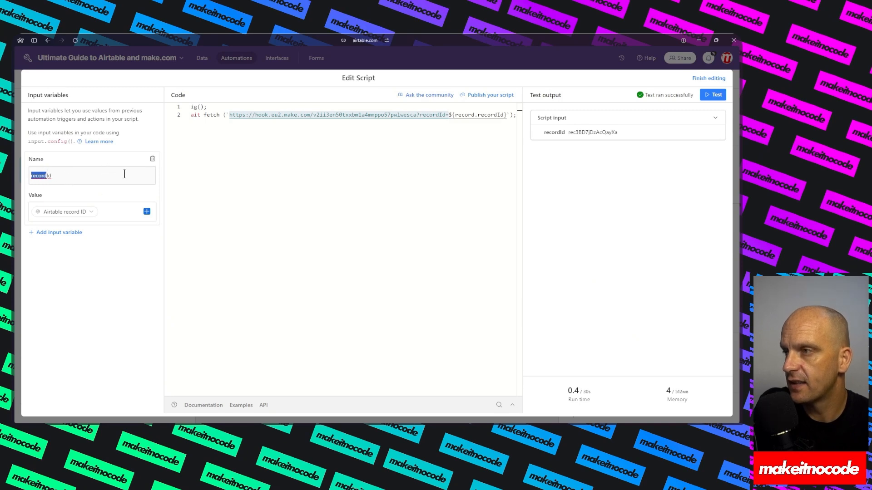
{"action": "left_click", "coordinate": [126, 211]}
{"action": "left_click", "coordinate": [146, 212]}
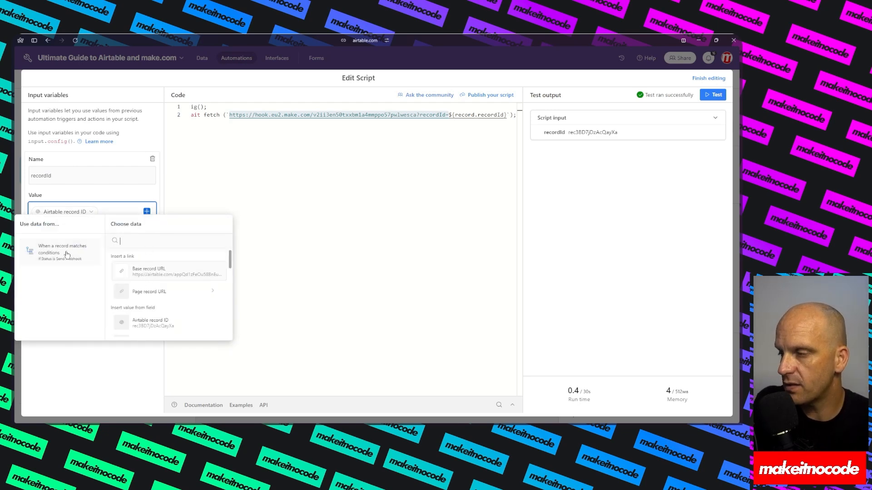
{"action": "scroll", "coordinate": [145, 307], "scroll_direction": "down", "scroll_amount": 1}
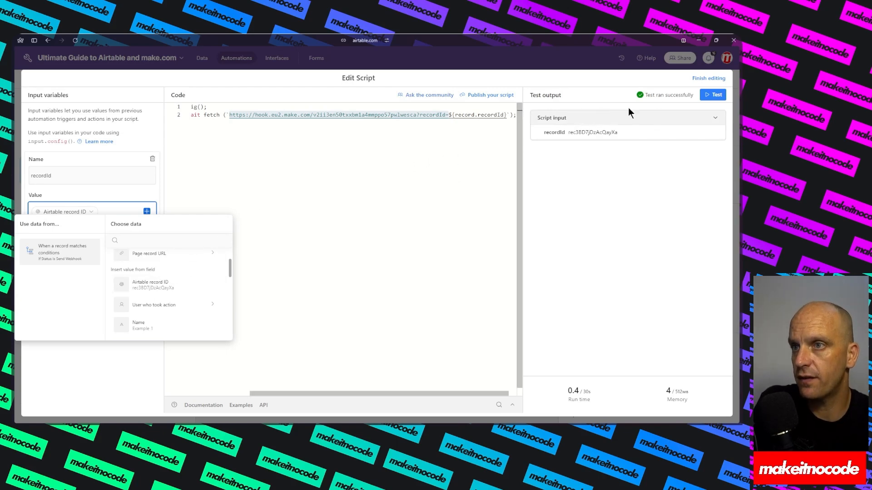
{"action": "left_click", "coordinate": [709, 78]}
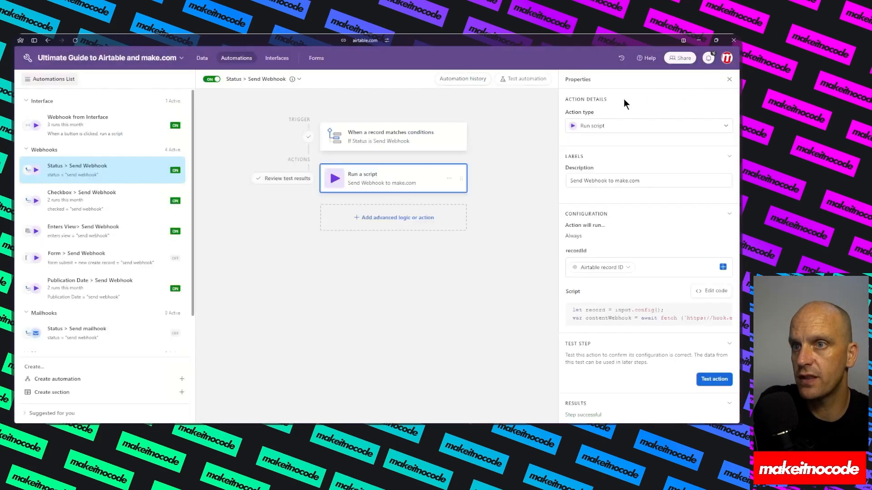
Step: Look for a matching record to test the Status > Send Webhook automation, and close the record search
{"action": "left_click", "coordinate": [515, 79]}
{"action": "left_click", "coordinate": [568, 115]}
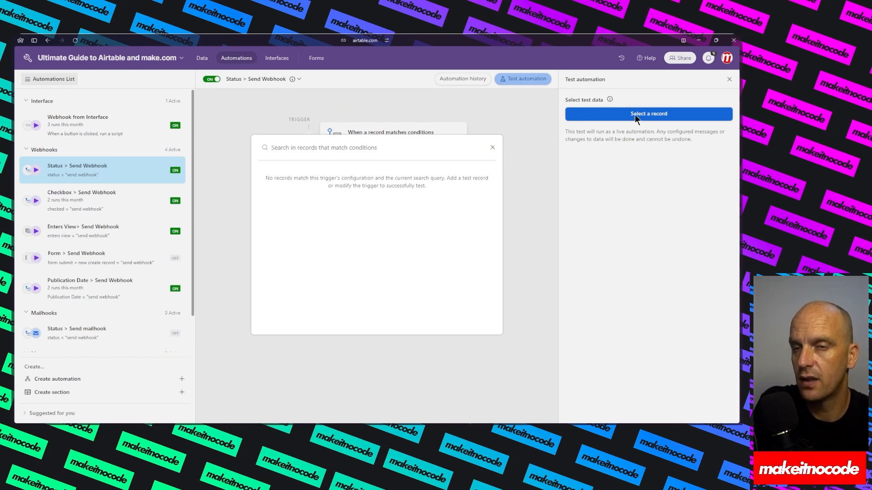
{"action": "left_click", "coordinate": [330, 88]}
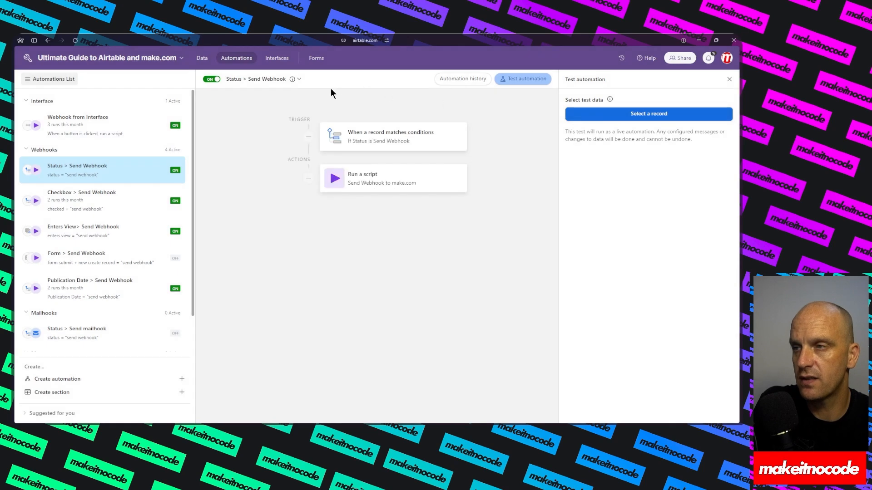
Step: Go back to the Webhook Examples table data, switch to the Make scenario and confirm the Watch Responses module's webhook settings
{"action": "left_click", "coordinate": [202, 58]}
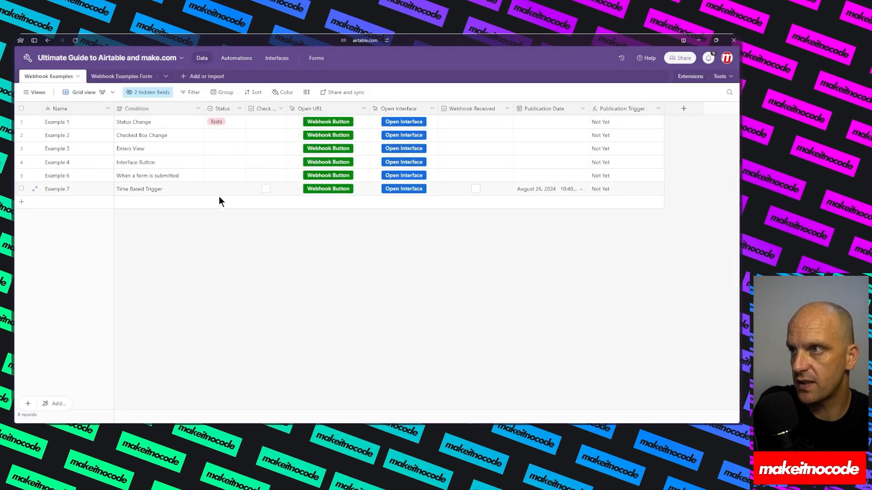
{"action": "mouse_move", "coordinate": [12, 152]}
{"action": "left_click", "coordinate": [32, 113]}
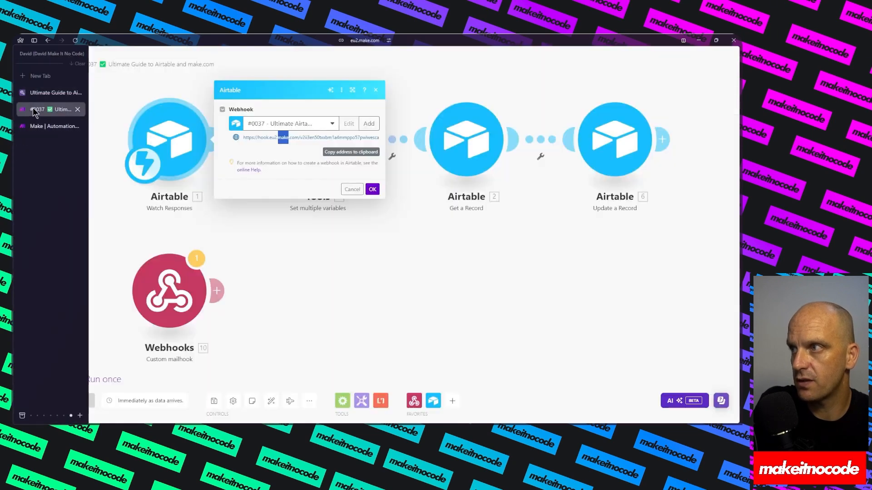
{"action": "left_click", "coordinate": [372, 190]}
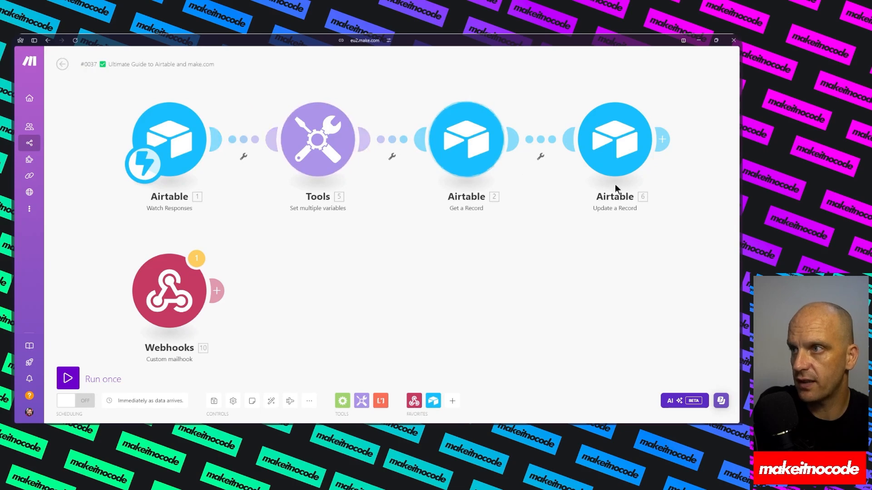
{"action": "mouse_move", "coordinate": [50, 127]}
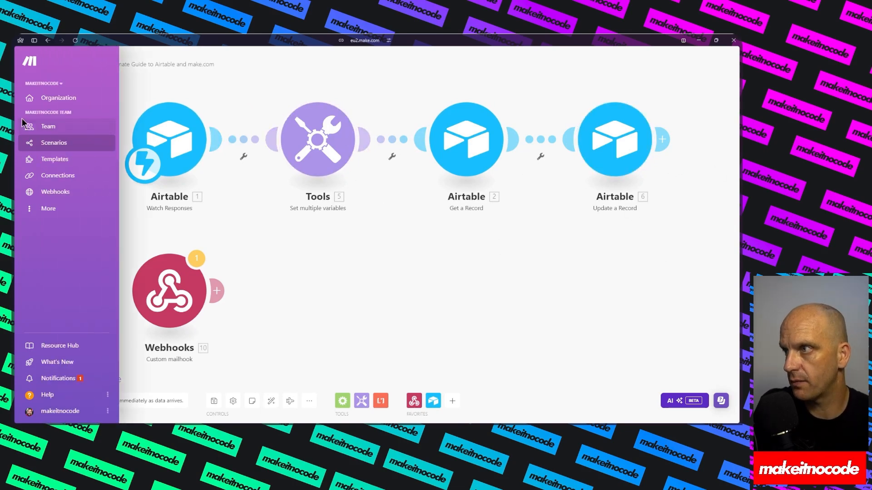
{"action": "mouse_move", "coordinate": [24, 116]}
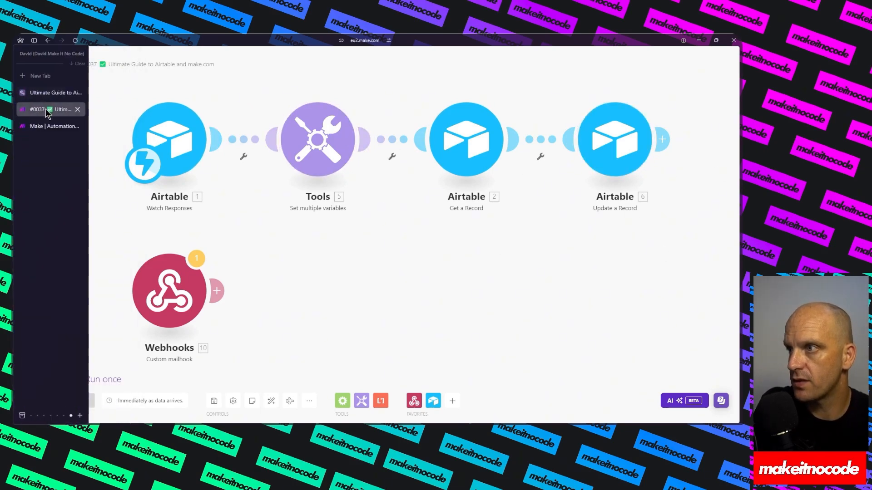
Step: Run the Make scenario once, switch to the Airtable base and set the Status of Example 1 to Send Webhook
{"action": "left_click", "coordinate": [72, 378]}
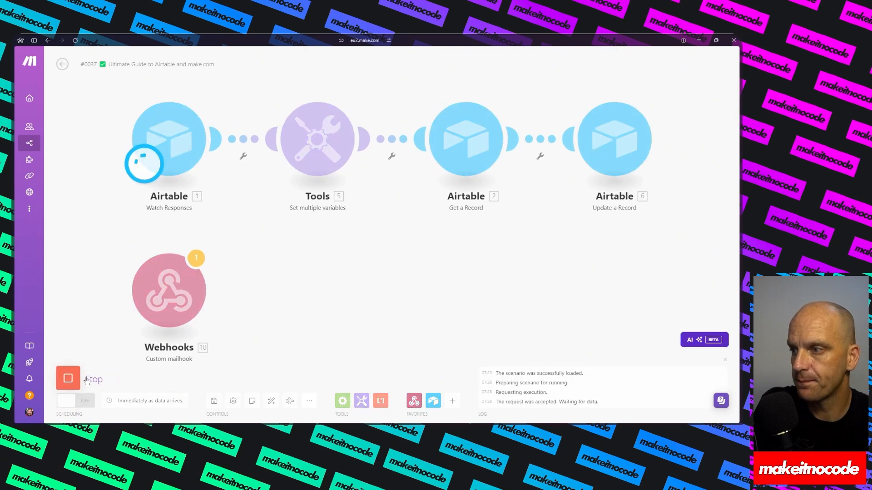
{"action": "mouse_move", "coordinate": [18, 114]}
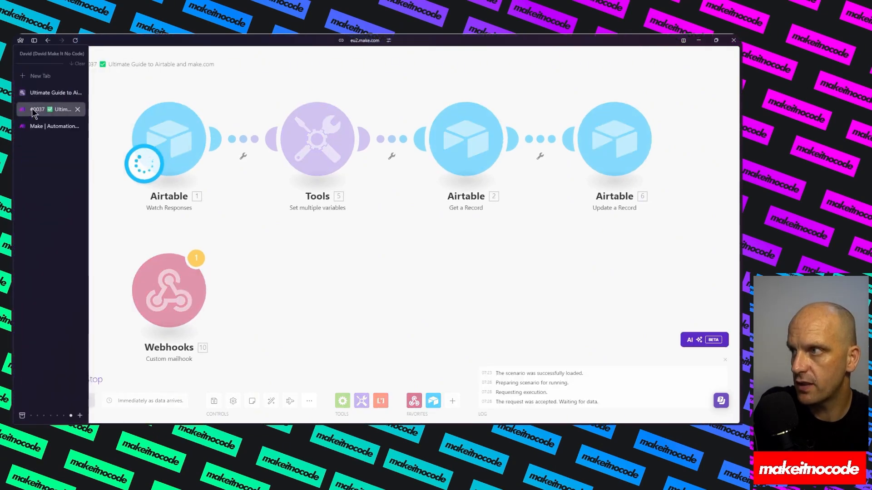
{"action": "left_click", "coordinate": [50, 92]}
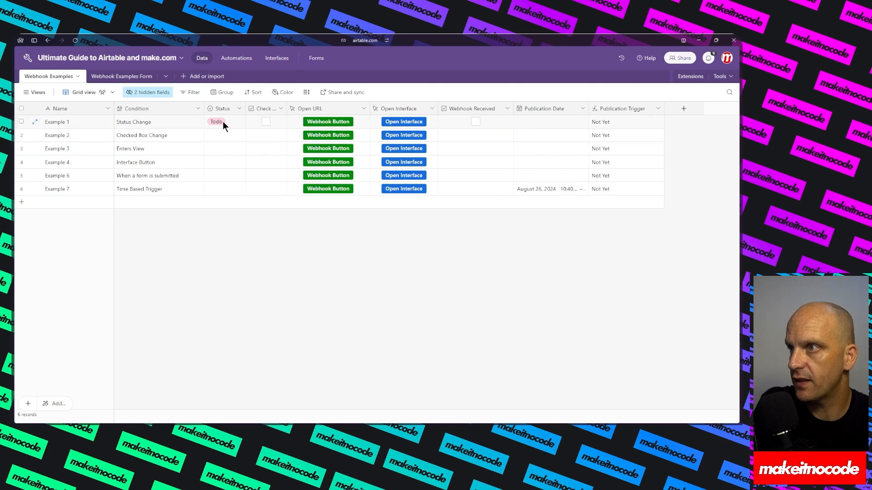
{"action": "double_click", "coordinate": [236, 121]}
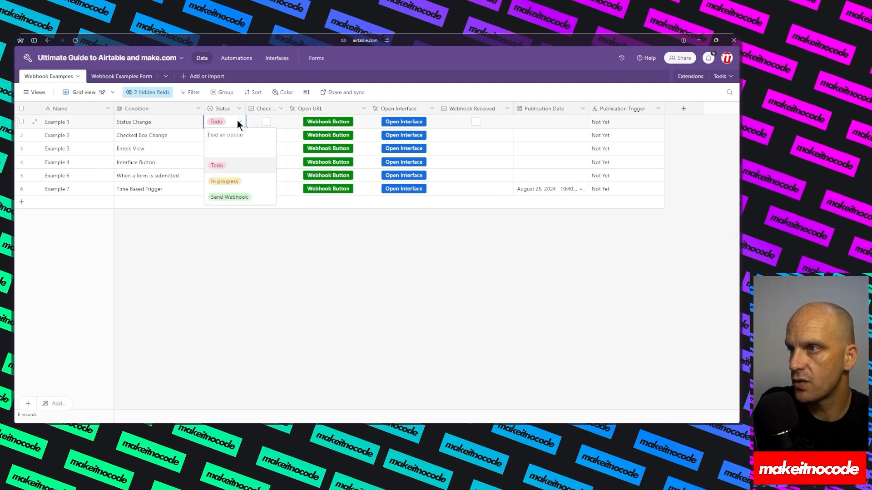
{"action": "left_click", "coordinate": [230, 197]}
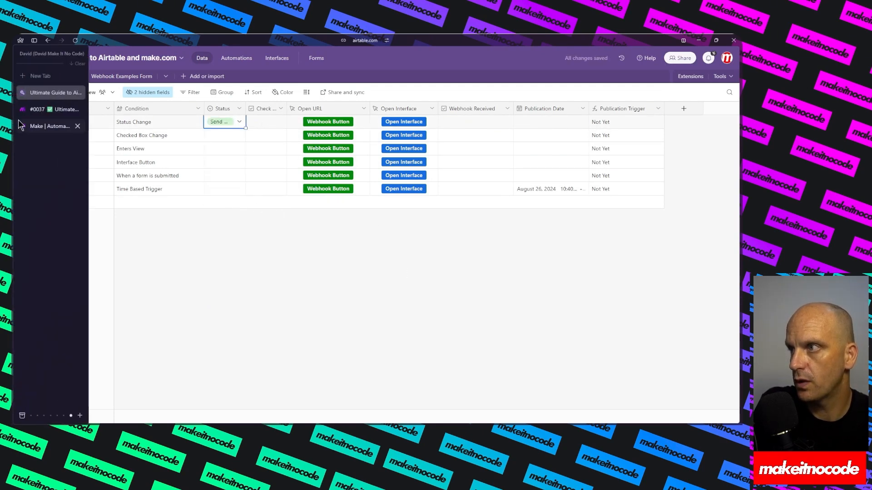
Step: Return to the Make scenario and examine the recordId value in the Watch Responses module's run output
{"action": "left_click", "coordinate": [39, 108]}
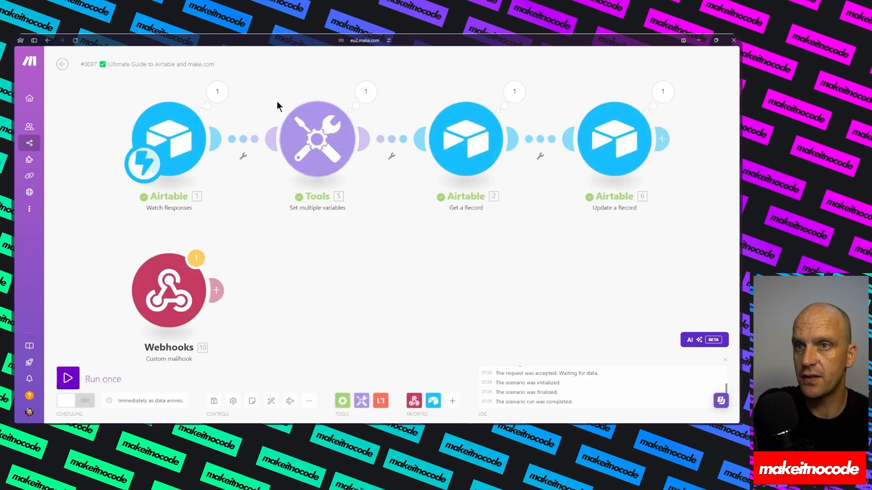
{"action": "left_click", "coordinate": [220, 94]}
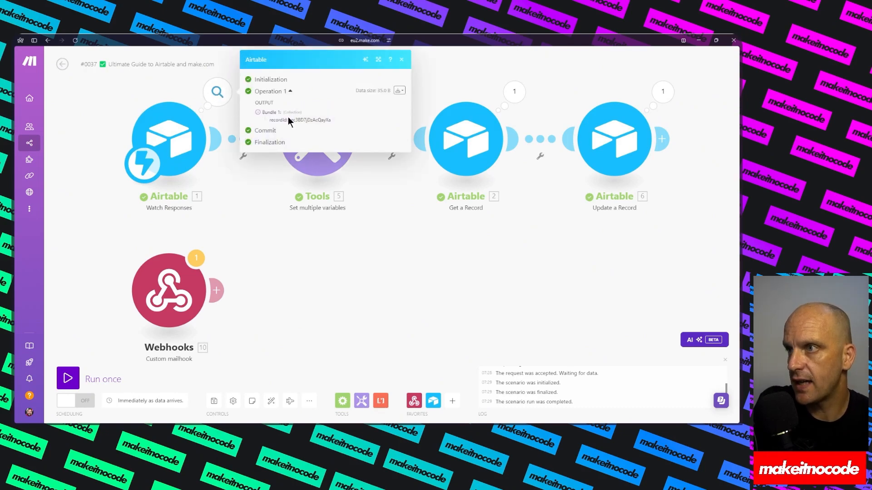
{"action": "double_click", "coordinate": [305, 120]}
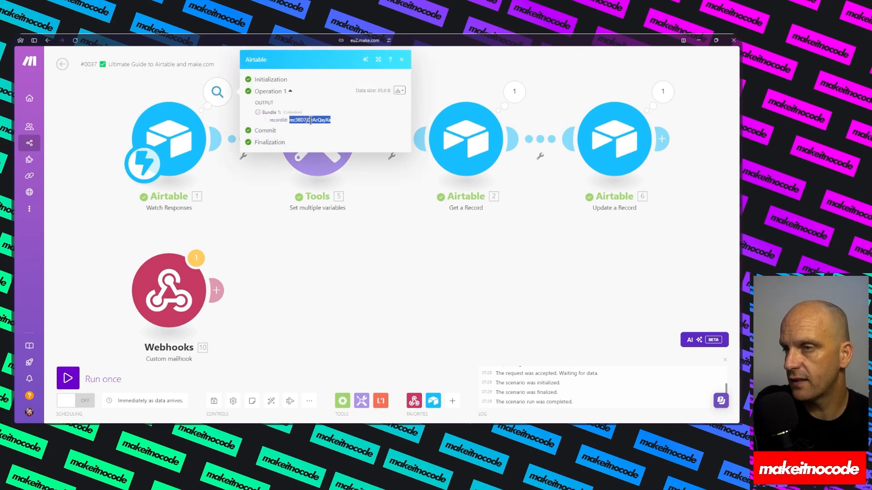
{"action": "left_click", "coordinate": [285, 246]}
Step: Check how recordId is mapped in the Set multiple variables, Get a Record and Update a Record modules, including the fields being updated
{"action": "left_click", "coordinate": [350, 119]}
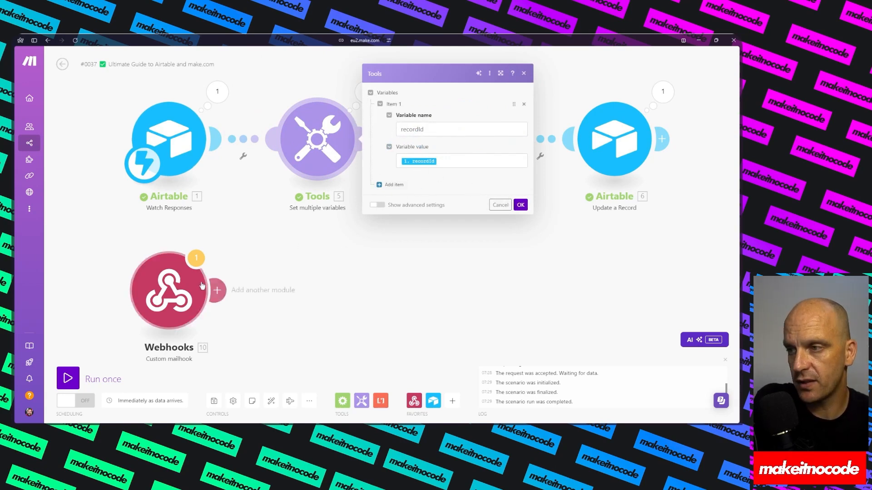
{"action": "left_click", "coordinate": [505, 207]}
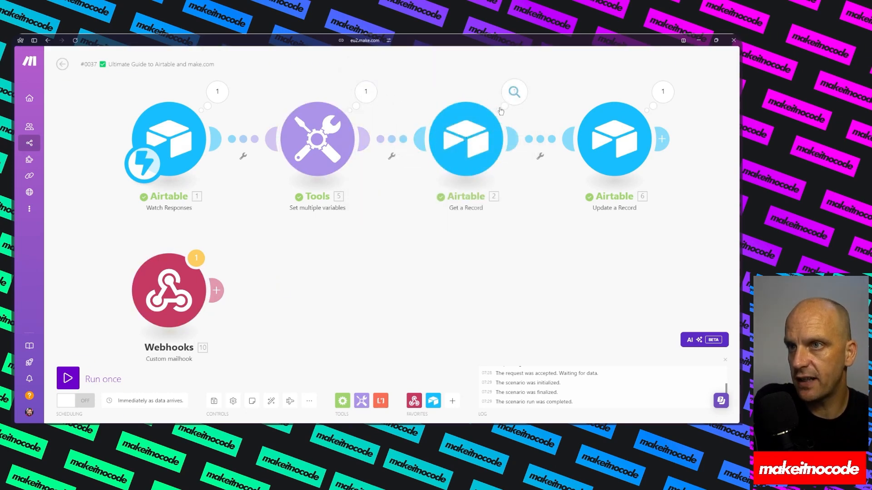
{"action": "left_click", "coordinate": [469, 145]}
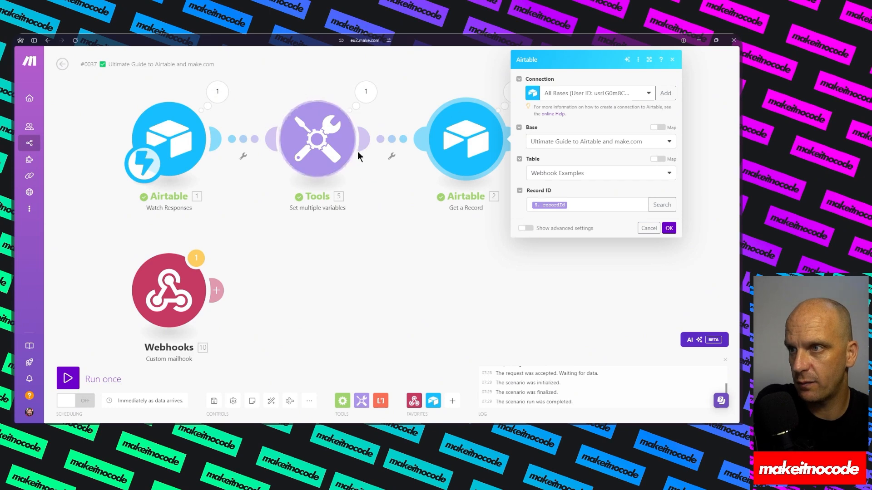
{"action": "left_click", "coordinate": [669, 228]}
{"action": "left_click", "coordinate": [632, 152]}
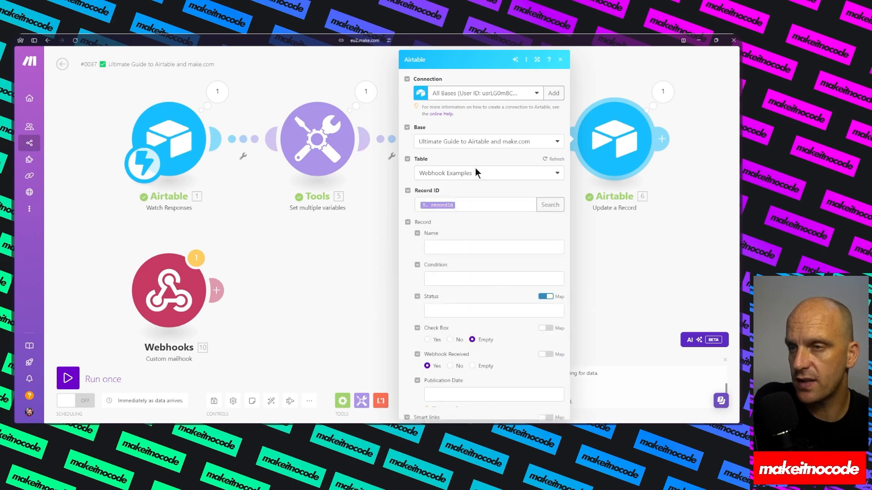
{"action": "scroll", "coordinate": [469, 212], "scroll_direction": "down", "scroll_amount": 3}
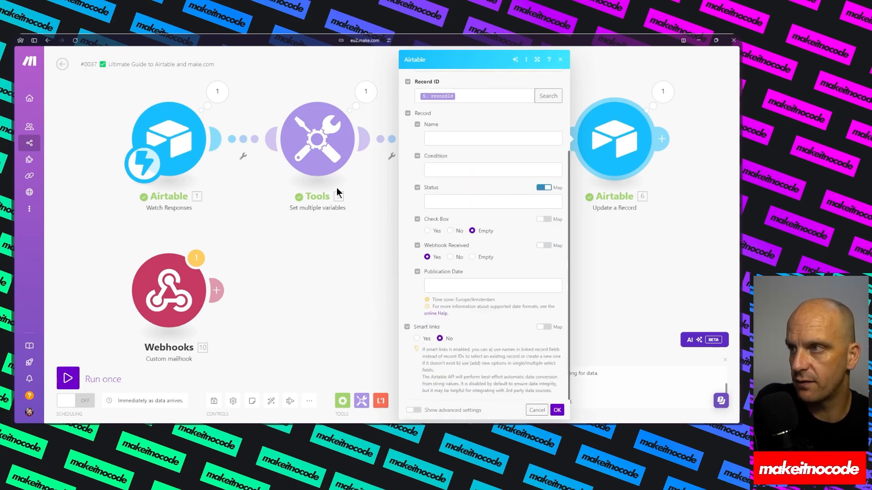
Step: Switch to Airtable and check Example 1's Webhook Received field and revision history in the expanded record, closing it when done
{"action": "mouse_move", "coordinate": [18, 113]}
{"action": "left_click", "coordinate": [47, 92]}
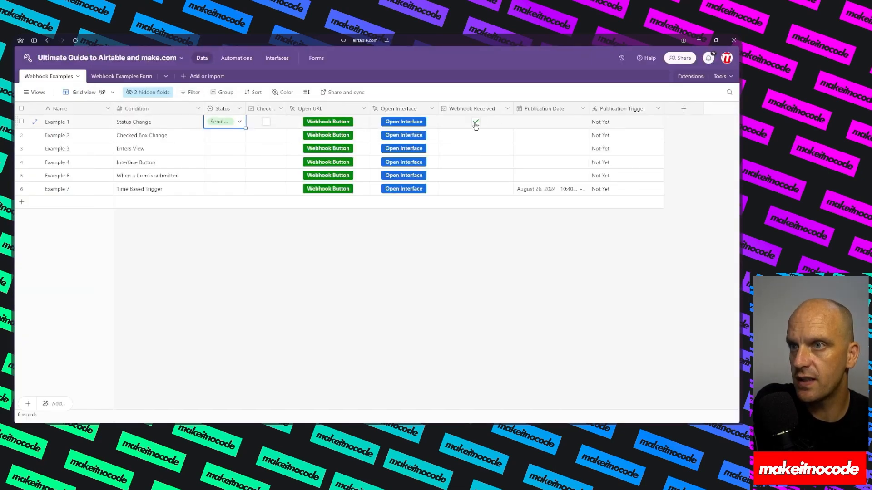
{"action": "left_click", "coordinate": [34, 121]}
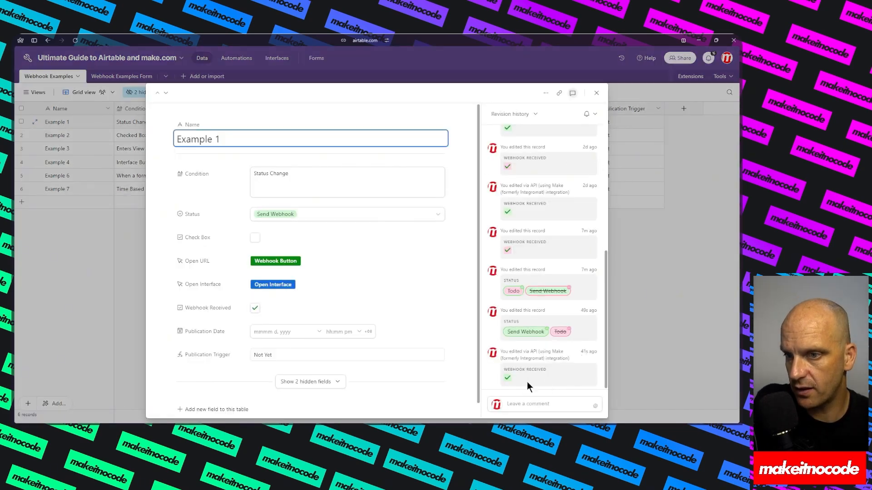
{"action": "left_click", "coordinate": [596, 92]}
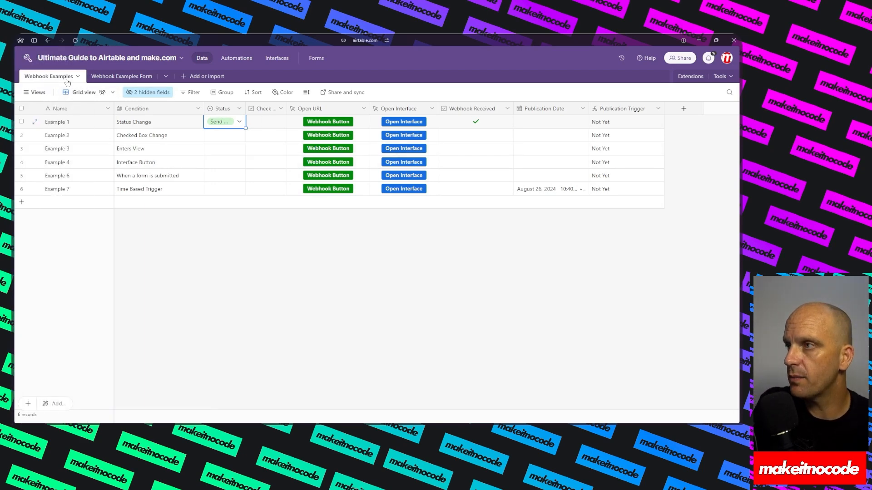
Step: Return to the Make scenario and close the Update a Record module's settings
{"action": "mouse_move", "coordinate": [17, 91]}
{"action": "left_click", "coordinate": [36, 113]}
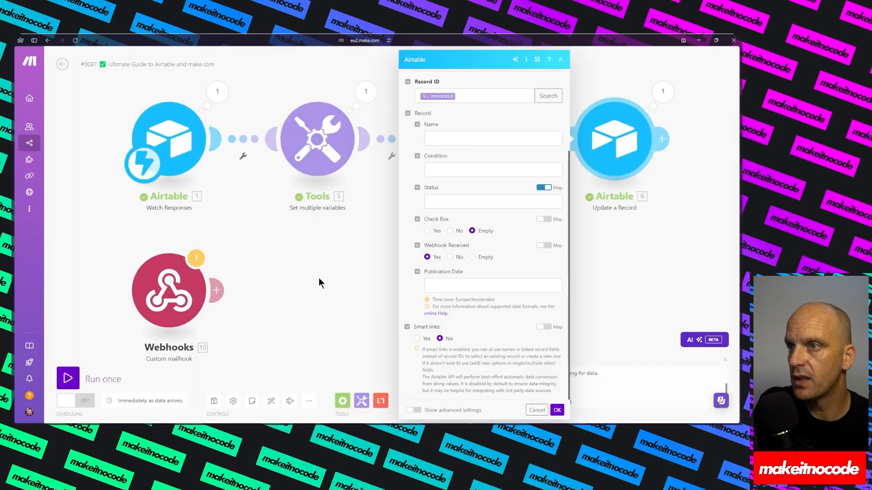
{"action": "left_click", "coordinate": [561, 60]}
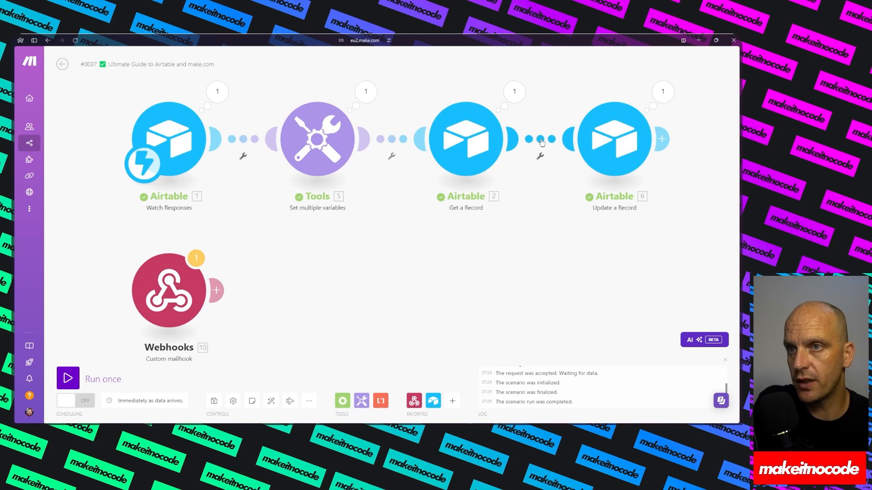
Step: Insert an Email Send an Email module between the Get a Record and Update a Record modules
{"action": "left_click", "coordinate": [540, 139]}
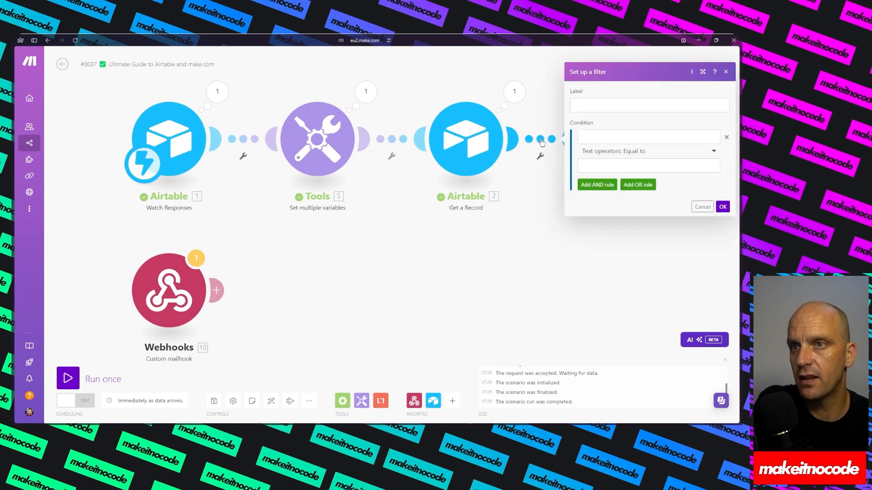
{"action": "right_click", "coordinate": [550, 144]}
{"action": "left_click", "coordinate": [725, 72]}
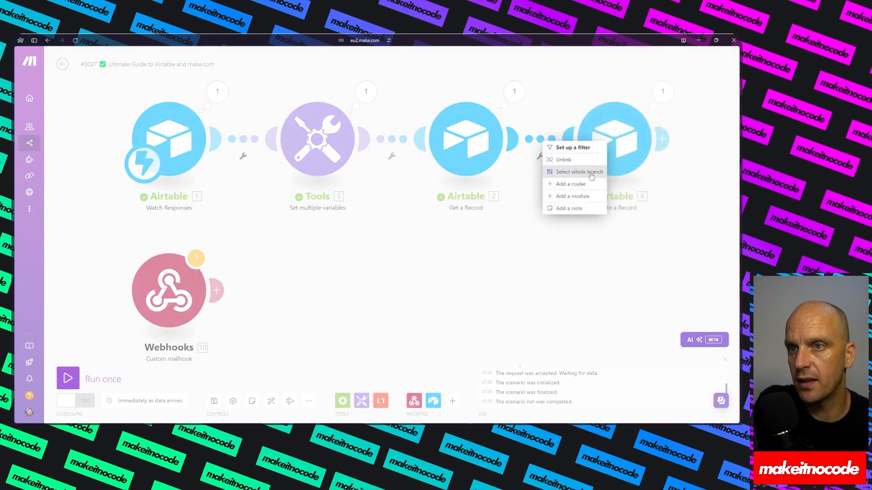
{"action": "left_click", "coordinate": [578, 196]}
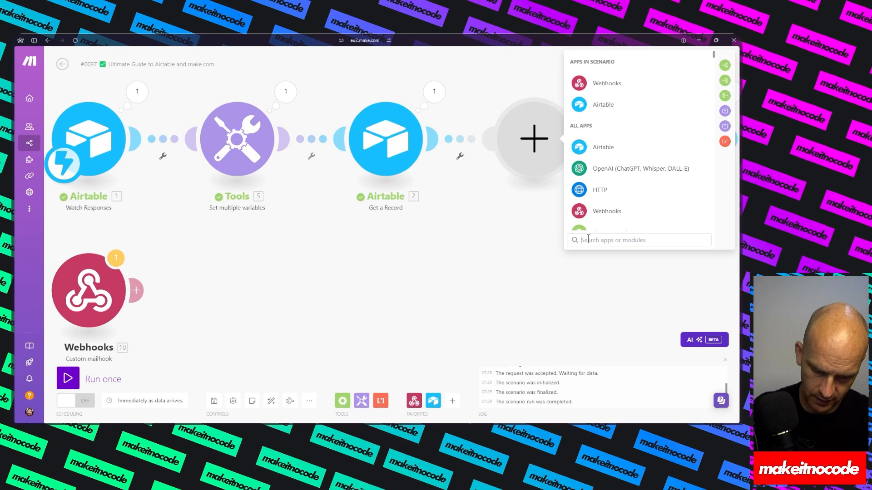
{"action": "type", "text": "email"}
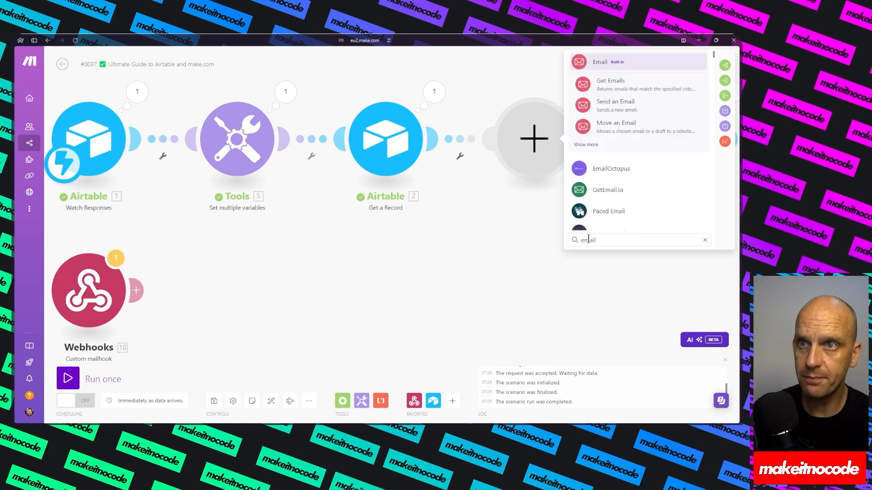
{"action": "left_click", "coordinate": [625, 102]}
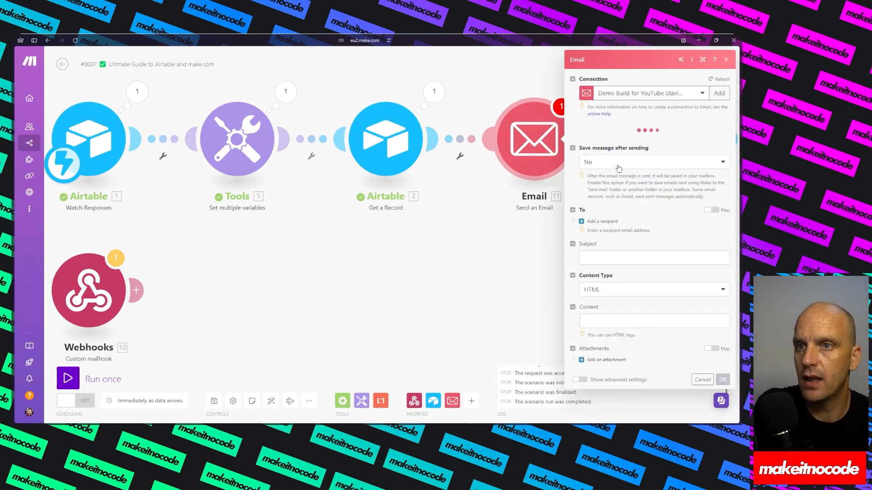
Step: Add a blank recipient to the Email module, look over its Subject and Content fields, and delete the module from the scenario
{"action": "left_click", "coordinate": [602, 230]}
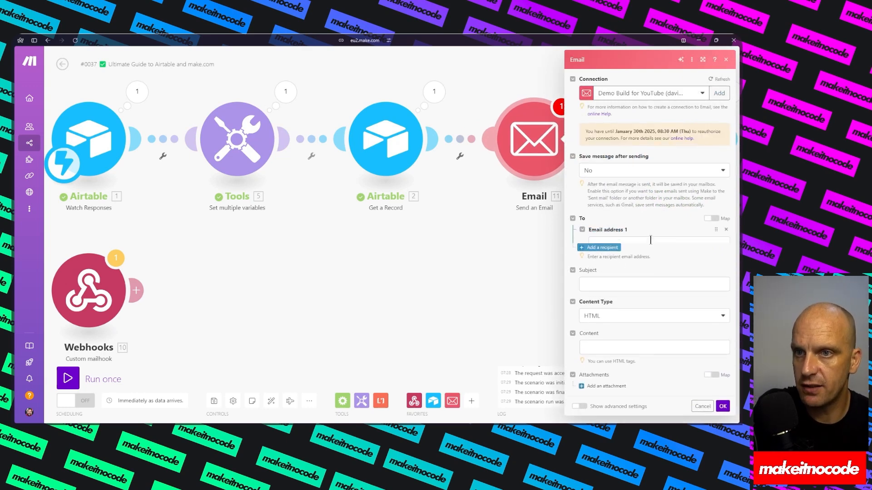
{"action": "left_click", "coordinate": [608, 246]}
{"action": "left_click", "coordinate": [615, 298]}
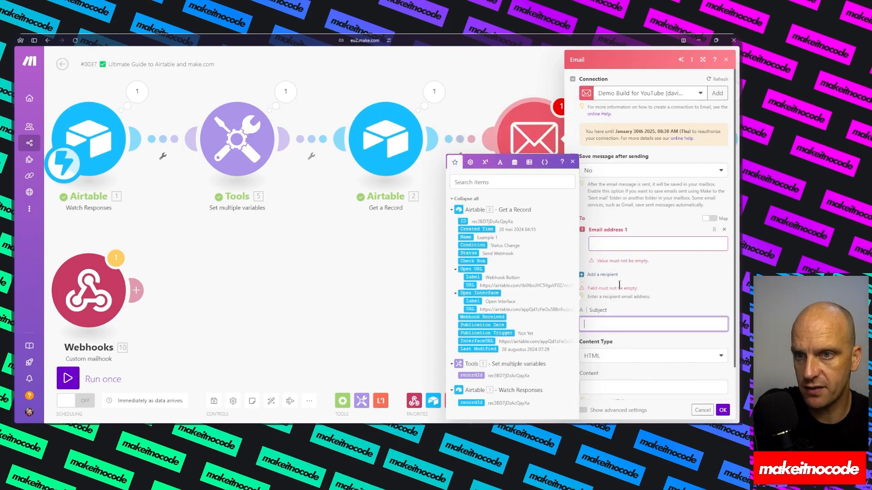
{"action": "scroll", "coordinate": [611, 330], "scroll_direction": "down", "scroll_amount": 1}
{"action": "left_click", "coordinate": [607, 349]}
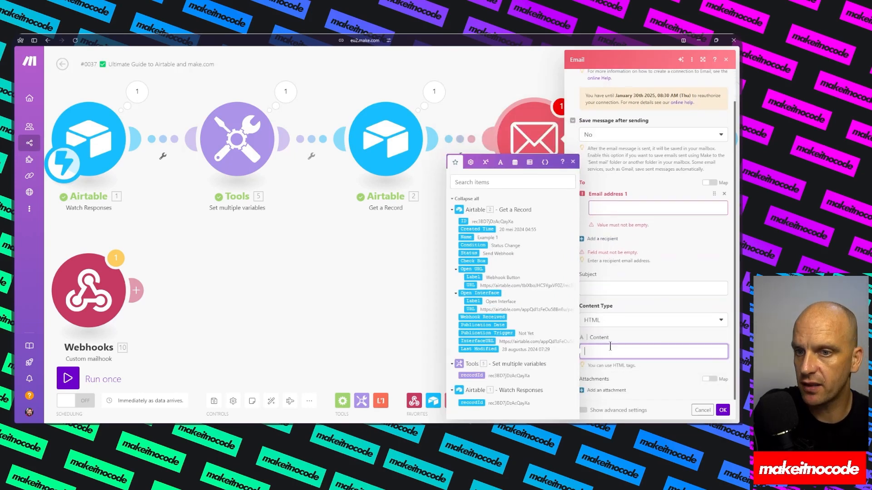
{"action": "left_click", "coordinate": [722, 411]}
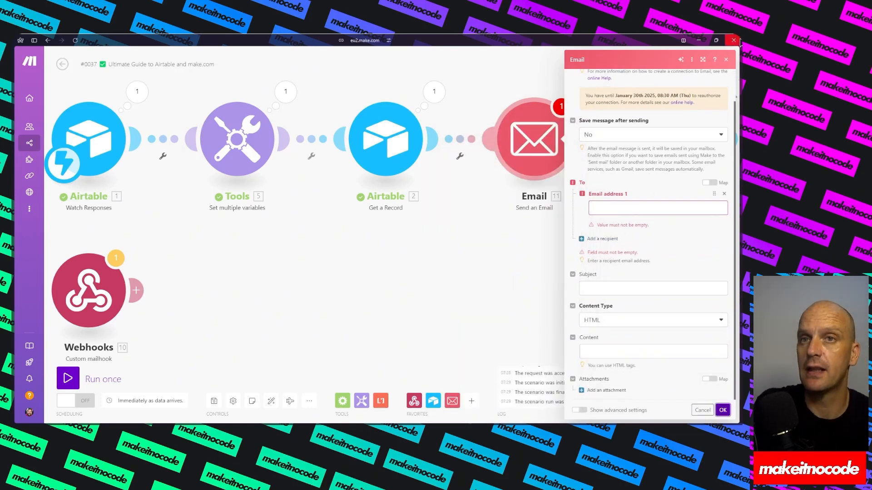
{"action": "left_click", "coordinate": [725, 59]}
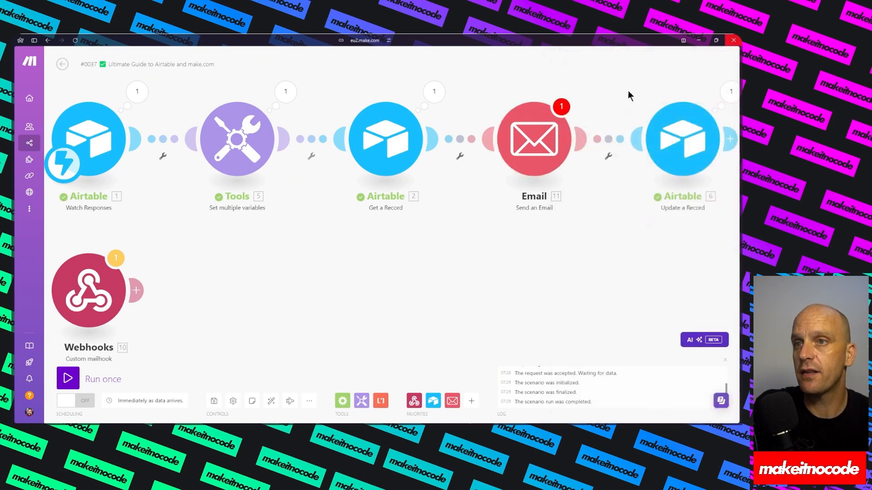
{"action": "right_click", "coordinate": [542, 146]}
{"action": "left_click", "coordinate": [562, 237]}
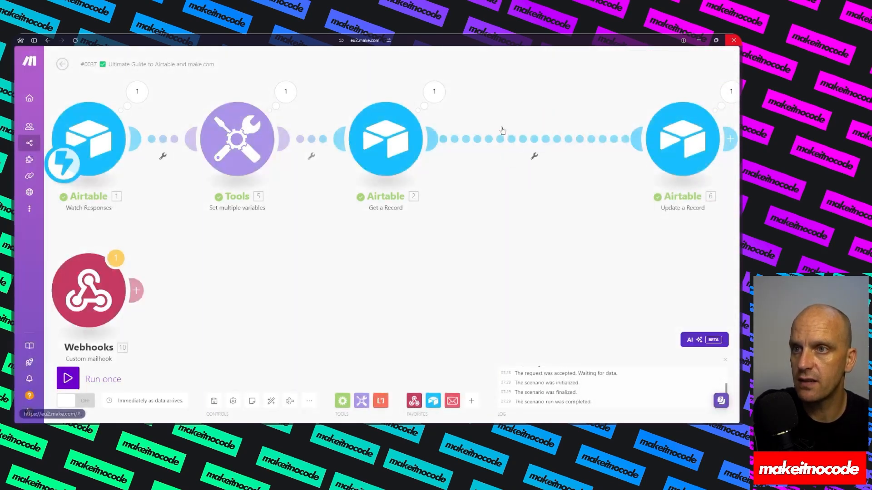
Step: Insert a Leonardo.Ai Generate an Image module between the Get a Record and Update a Record modules
{"action": "right_click", "coordinate": [528, 139]}
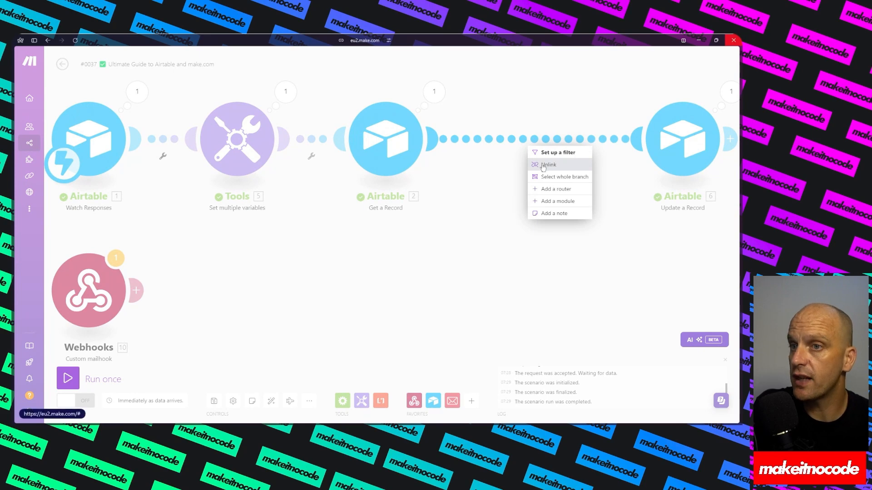
{"action": "left_click", "coordinate": [557, 200]}
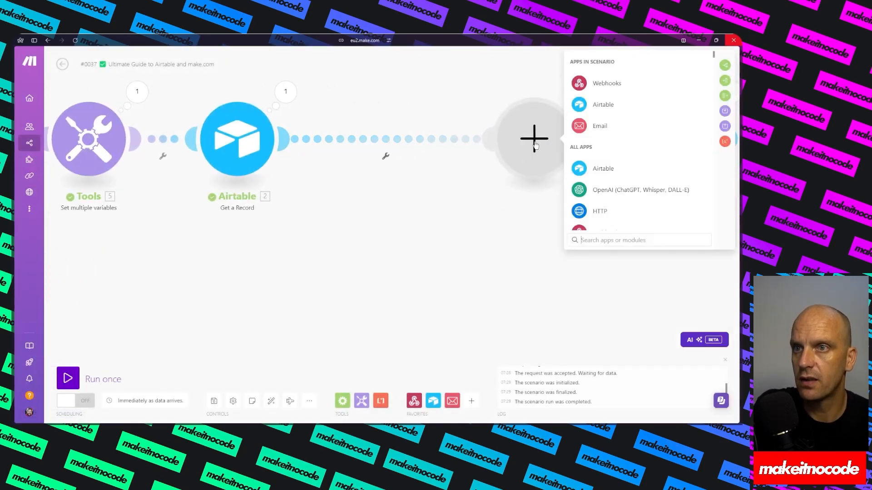
{"action": "type", "text": "l"}
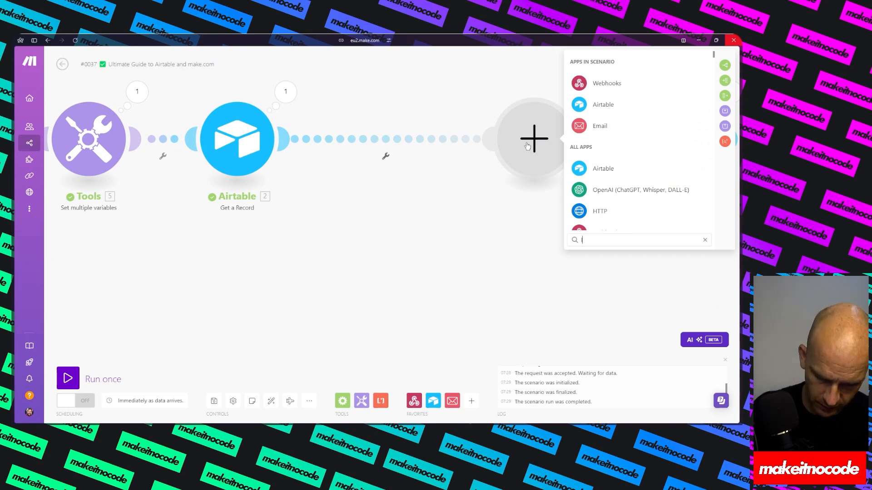
{"action": "type", "text": "eonardo"}
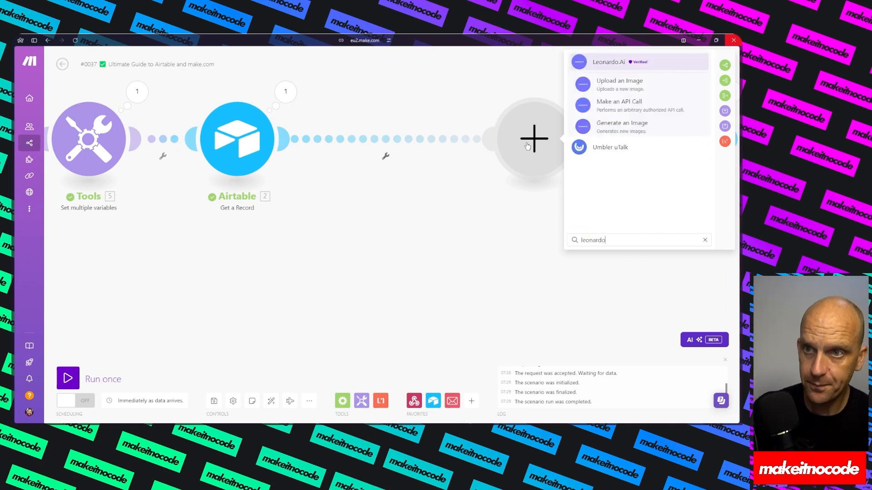
{"action": "left_click", "coordinate": [616, 127]}
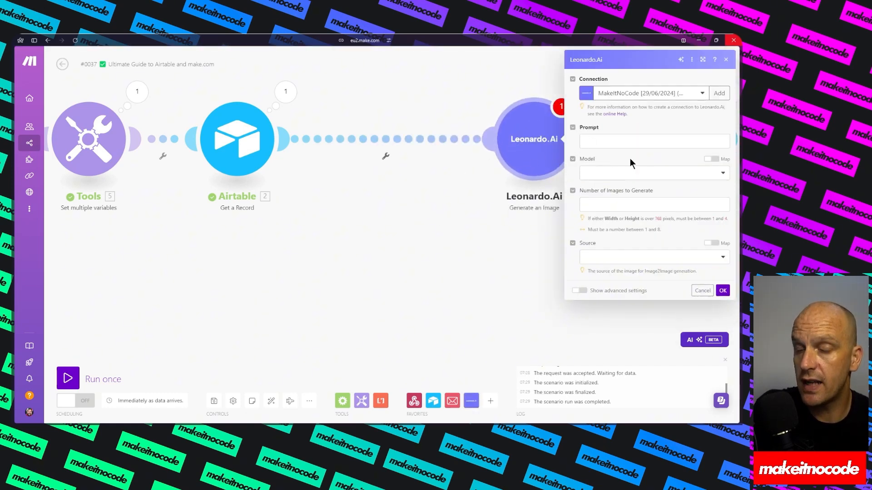
Step: Look over the Leonardo.Ai module's Prompt and Model options, then review the Update a Record module's fields and close its settings
{"action": "left_click", "coordinate": [627, 141]}
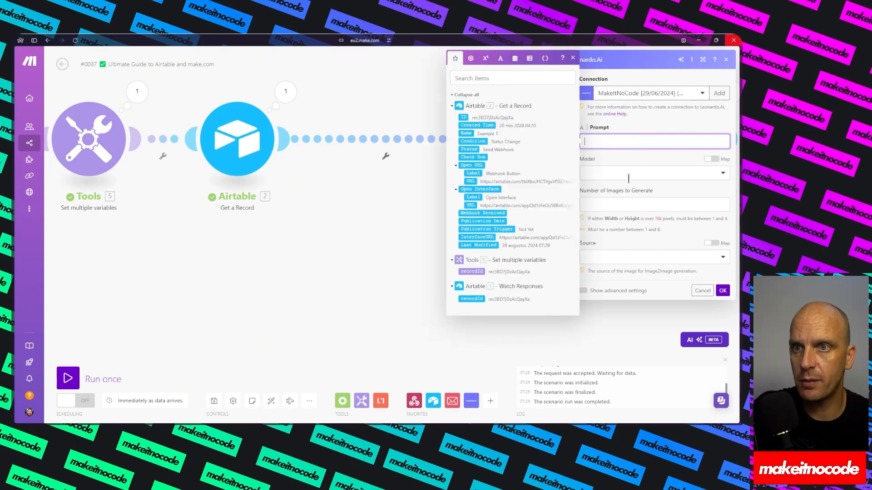
{"action": "left_click", "coordinate": [628, 175]}
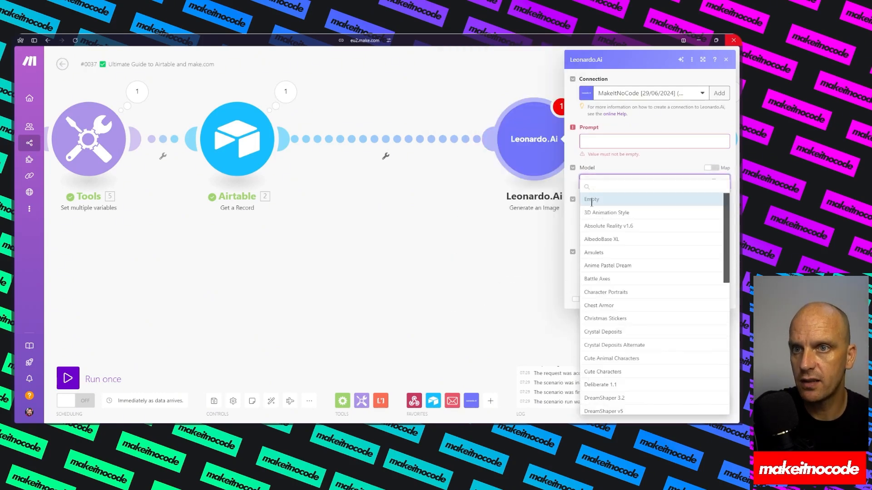
{"action": "left_click", "coordinate": [443, 268]}
{"action": "left_click", "coordinate": [683, 177]}
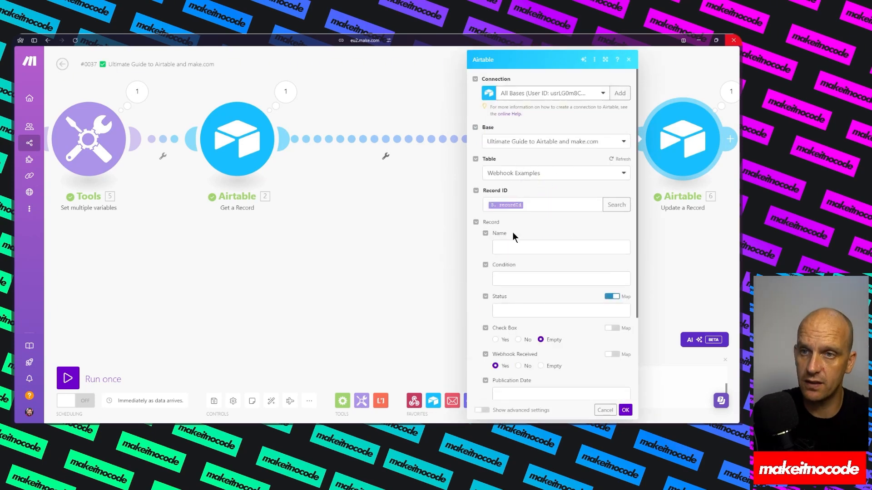
{"action": "left_click", "coordinate": [626, 411]}
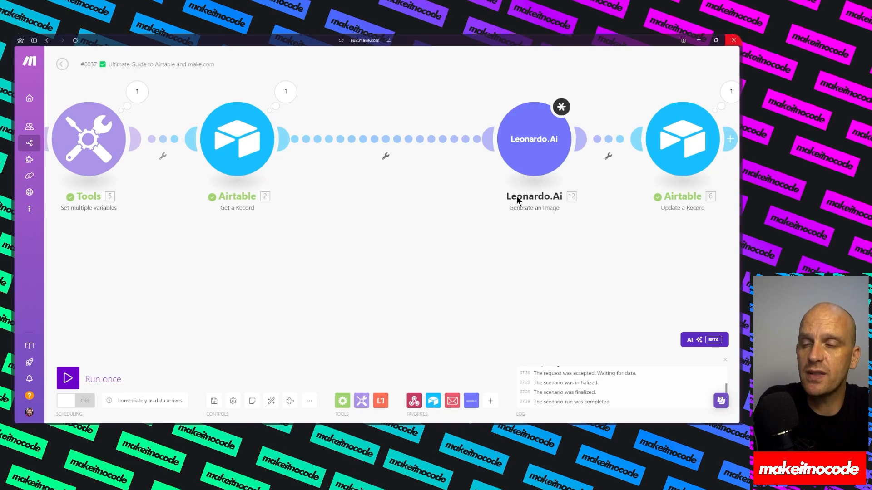
Step: Delete the Leonardo.Ai module from the scenario and auto-align the remaining modules
{"action": "right_click", "coordinate": [537, 149]}
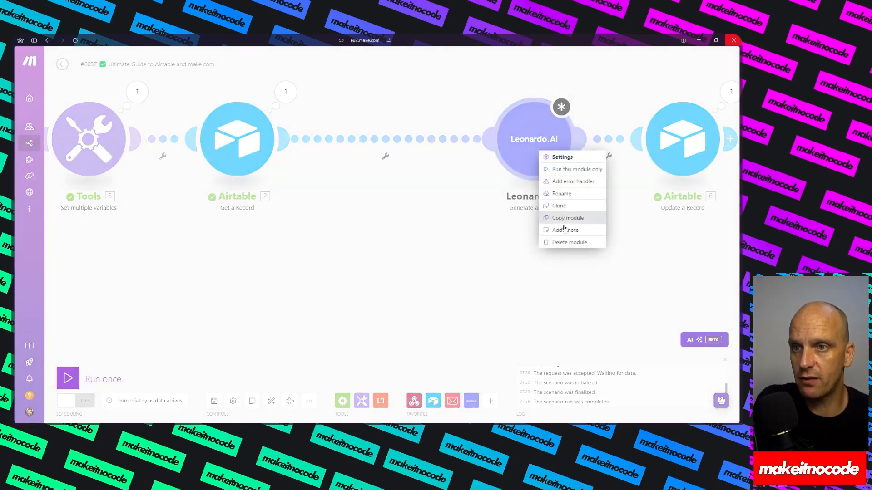
{"action": "left_click", "coordinate": [567, 241]}
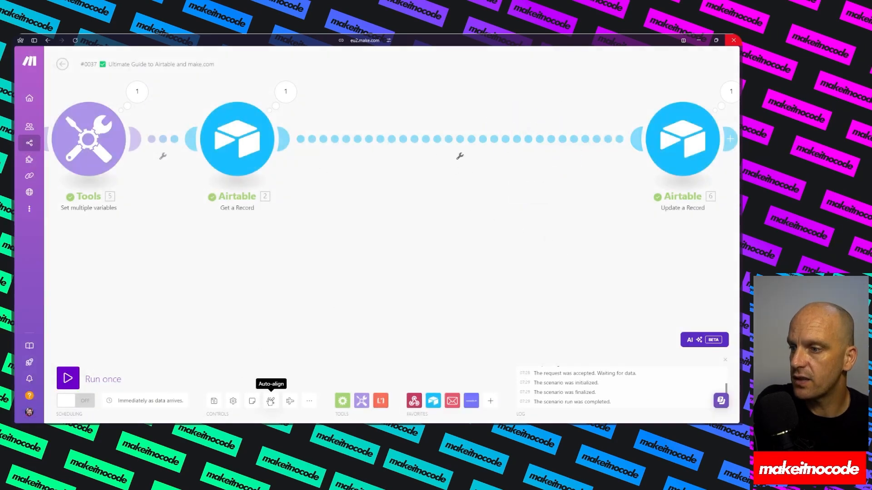
{"action": "left_click", "coordinate": [271, 401]}
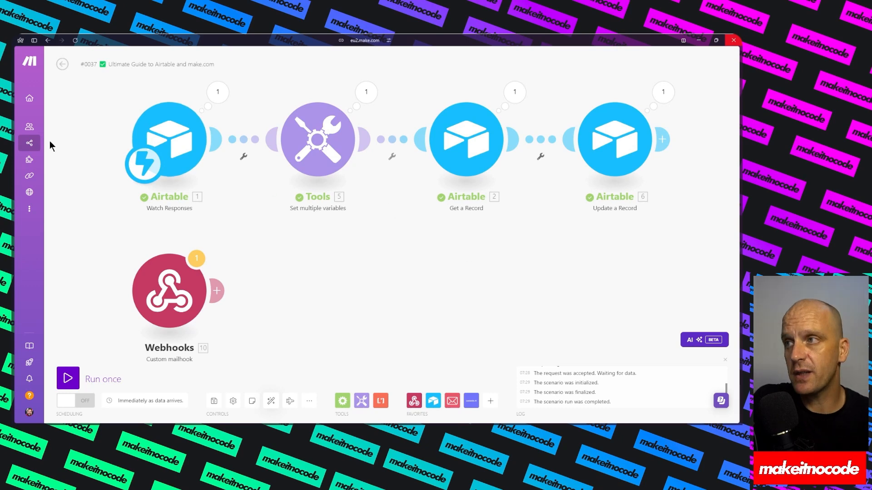
Step: Switch to Airtable and duplicate the Status > Send Webhook automation
{"action": "mouse_move", "coordinate": [55, 133]}
{"action": "left_click", "coordinate": [47, 94]}
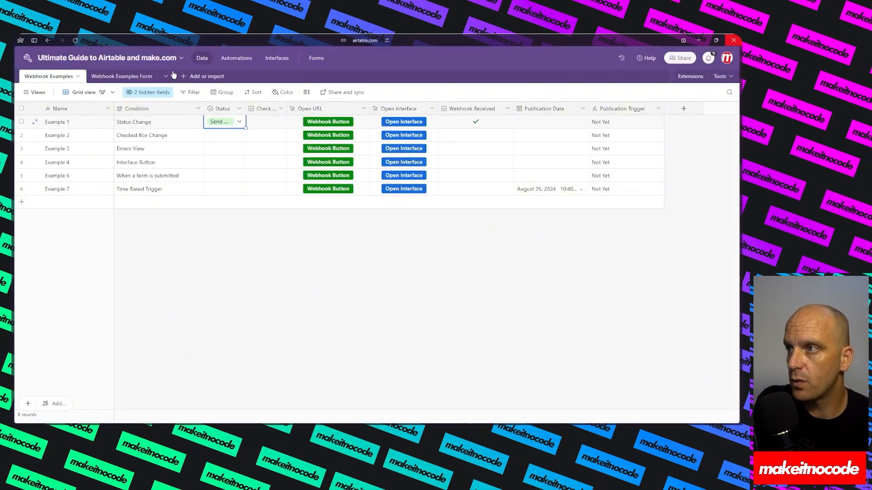
{"action": "left_click", "coordinate": [231, 59]}
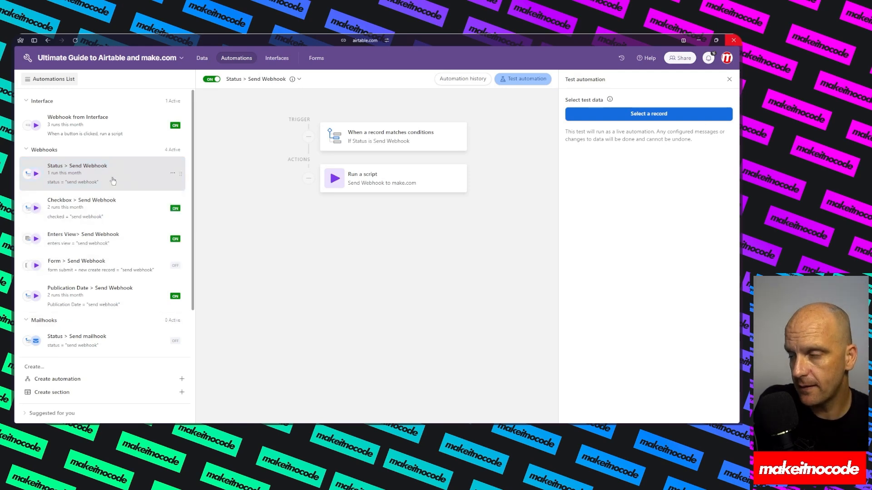
{"action": "left_click", "coordinate": [172, 173]}
{"action": "left_click", "coordinate": [120, 208]}
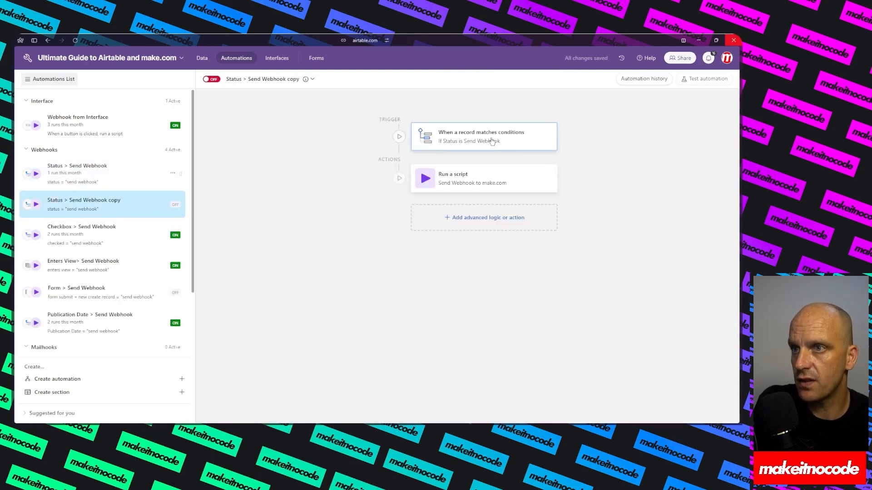
Step: Examine the trigger types available for the duplicated automation, including the Google and Outlook integrations, and close the trigger's properties
{"action": "left_click", "coordinate": [492, 143]}
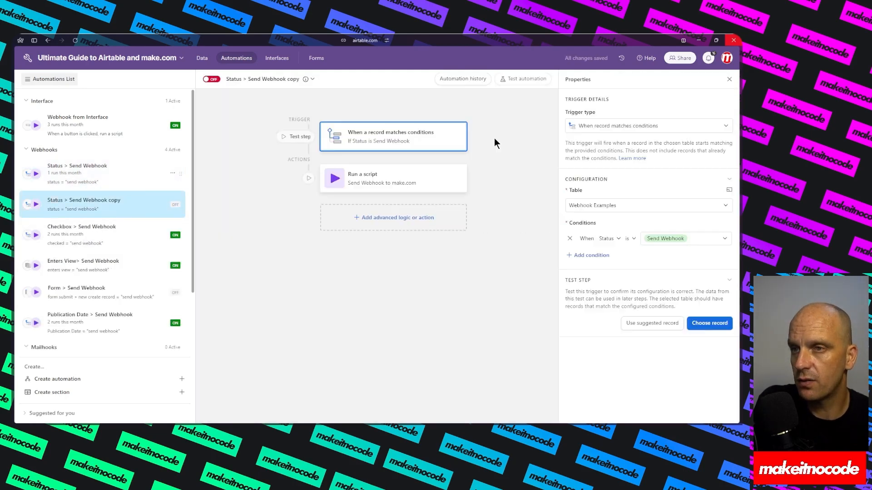
{"action": "left_click", "coordinate": [678, 129]}
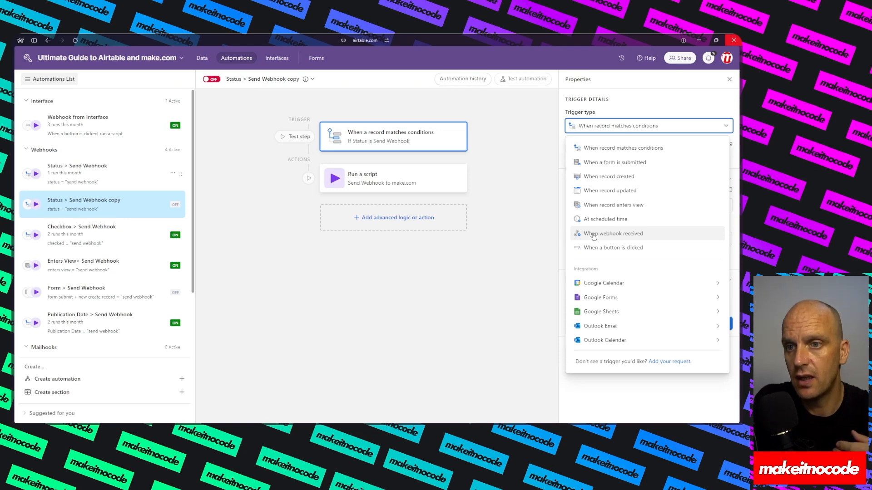
{"action": "mouse_move", "coordinate": [618, 282]}
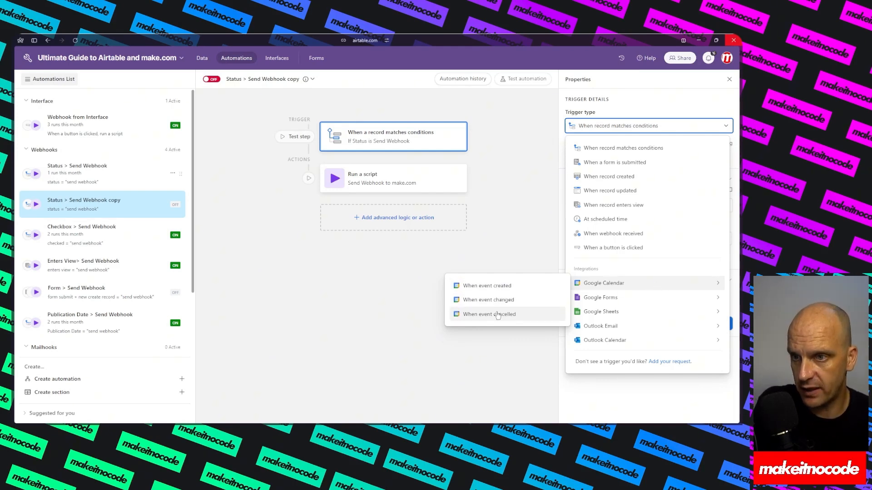
{"action": "mouse_move", "coordinate": [637, 303]}
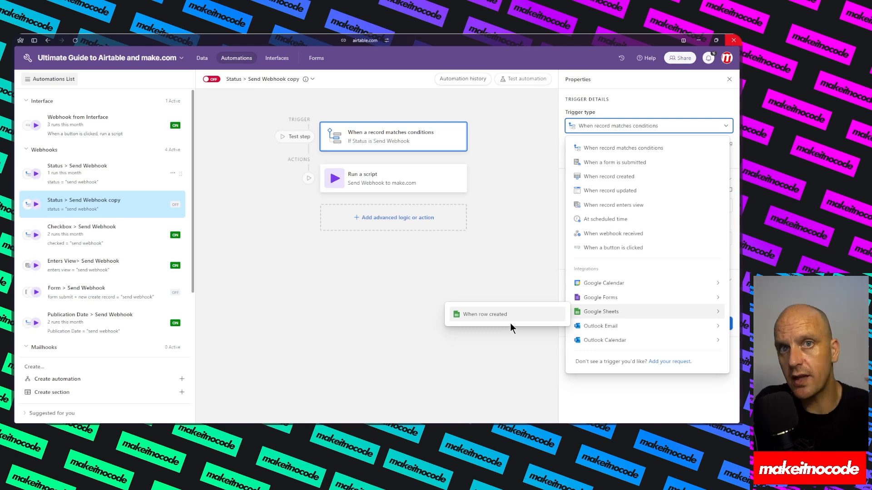
{"action": "mouse_move", "coordinate": [611, 331]}
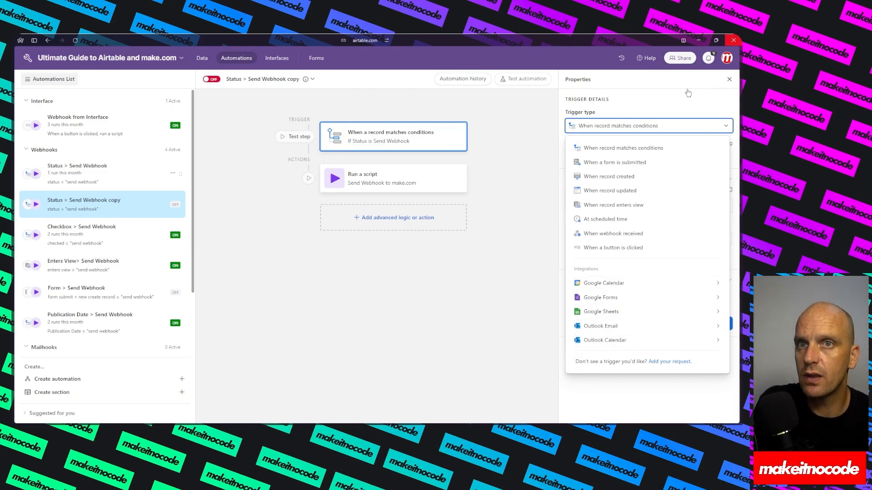
{"action": "left_click", "coordinate": [729, 79]}
Step: Delete the Status > Send Webhook copy automation and open the trigger properties of Checkbox > Send Webhook
{"action": "left_click", "coordinate": [173, 204]}
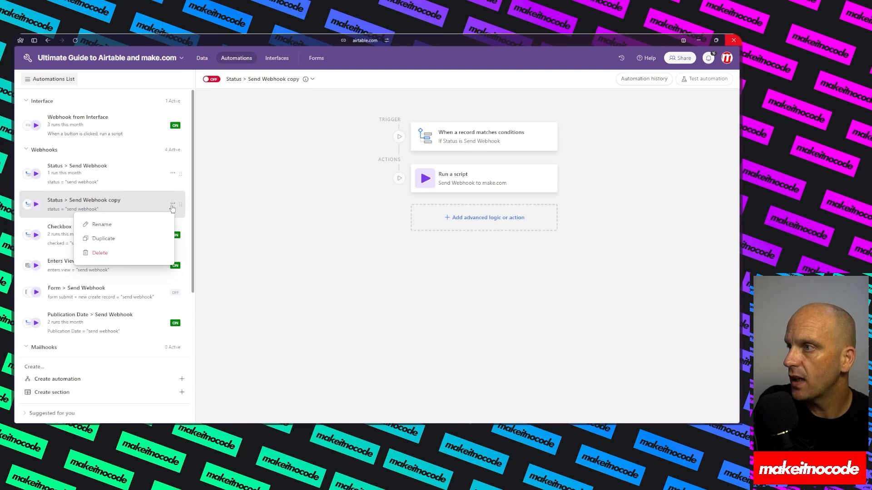
{"action": "left_click", "coordinate": [232, 226]}
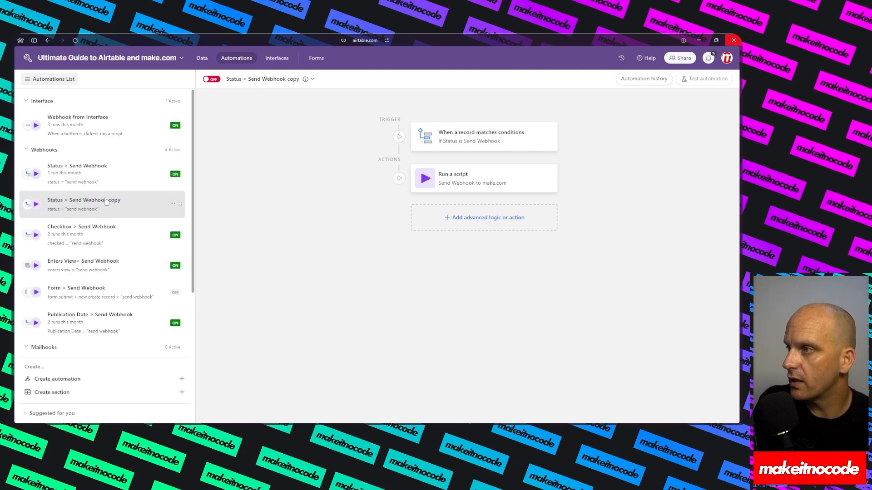
{"action": "left_click", "coordinate": [174, 205]}
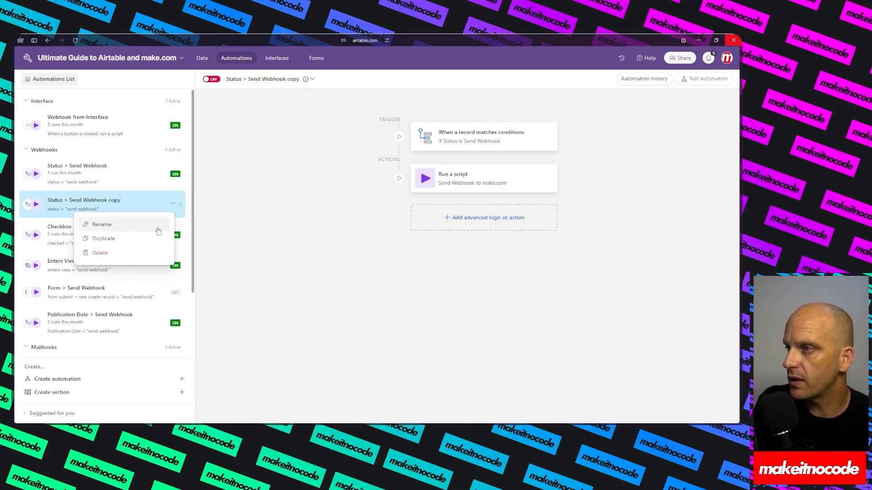
{"action": "left_click", "coordinate": [114, 255]}
{"action": "left_click", "coordinate": [250, 244]}
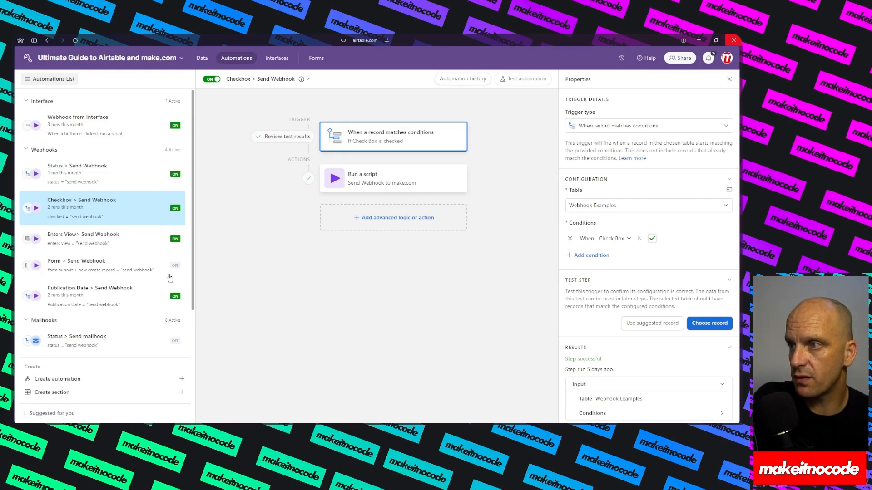
Step: Return to the Airtable base's data table, then switch to the Make scenario and run it once
{"action": "left_click", "coordinate": [203, 60]}
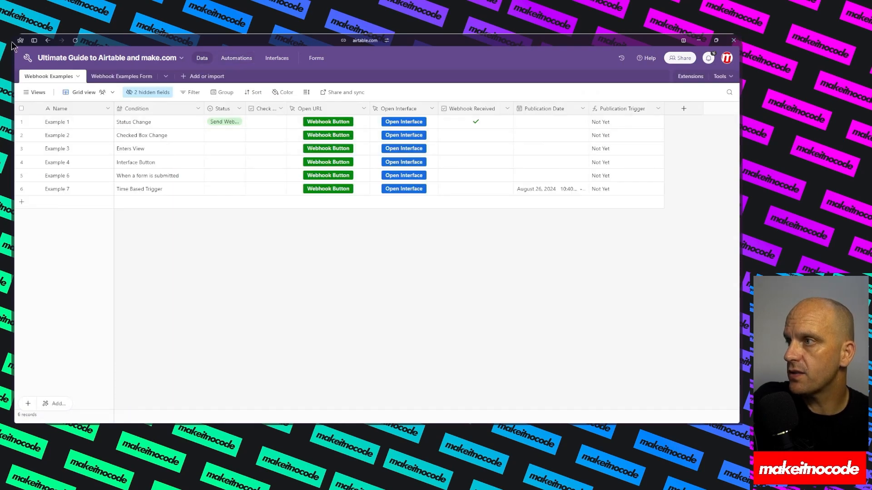
{"action": "mouse_move", "coordinate": [20, 140]}
{"action": "left_click", "coordinate": [27, 110]}
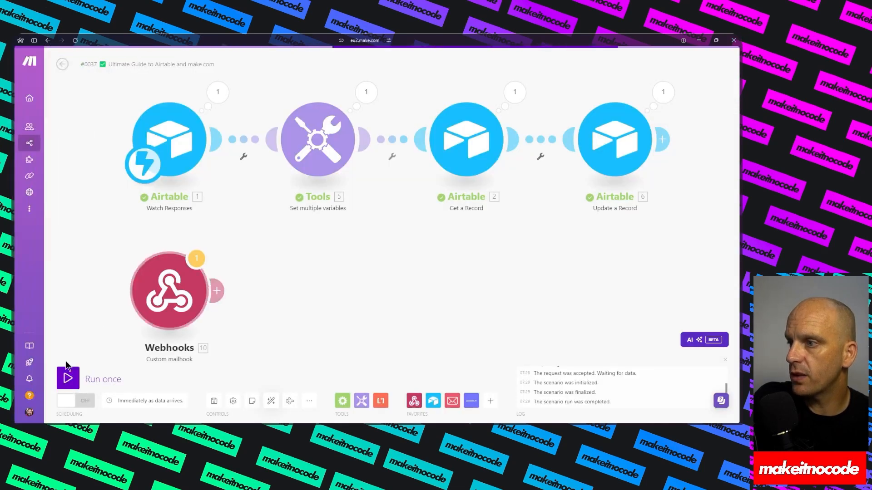
{"action": "left_click", "coordinate": [68, 378]}
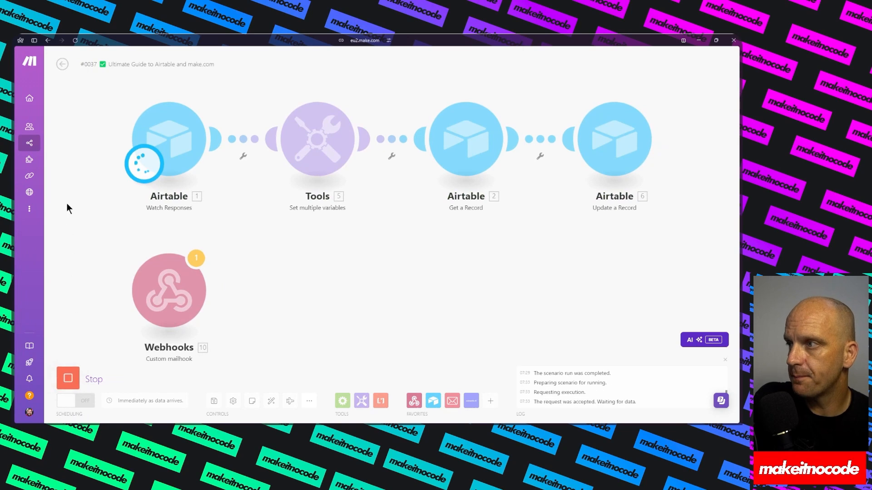
Step: Switch to Airtable, tick Example 2's Check Box field, and check the revision history in its expanded record, closing it when done
{"action": "mouse_move", "coordinate": [48, 115]}
{"action": "left_click", "coordinate": [42, 91]}
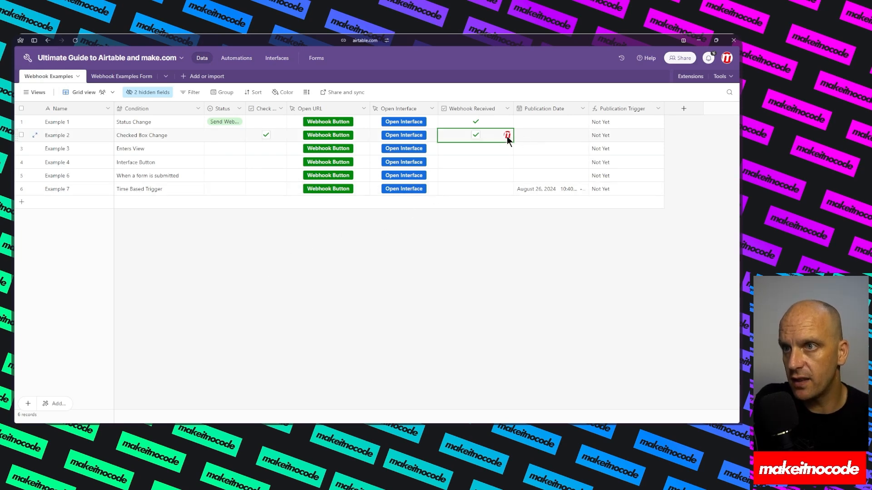
{"action": "left_click", "coordinate": [35, 135]}
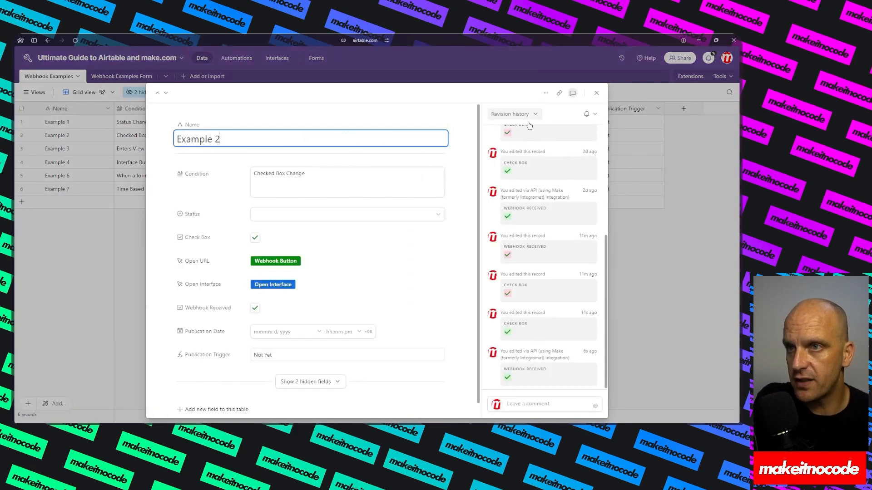
{"action": "left_click", "coordinate": [595, 93]}
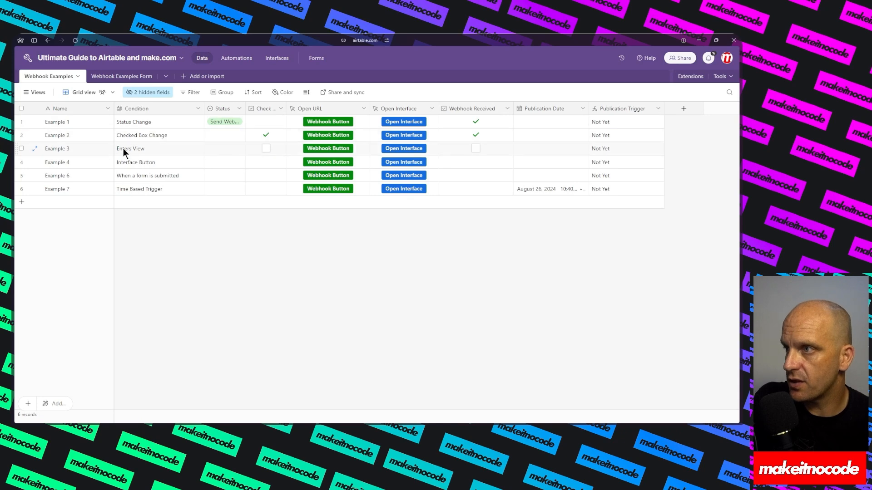
Step: Create a new collaborative grid view in the Webhook Examples table, then open the existing Enters View view
{"action": "left_click", "coordinate": [34, 93]}
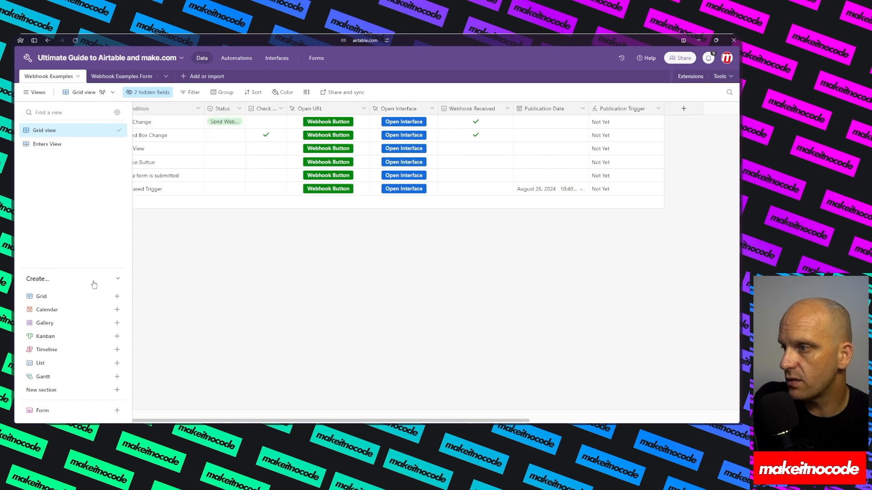
{"action": "left_click", "coordinate": [116, 297]}
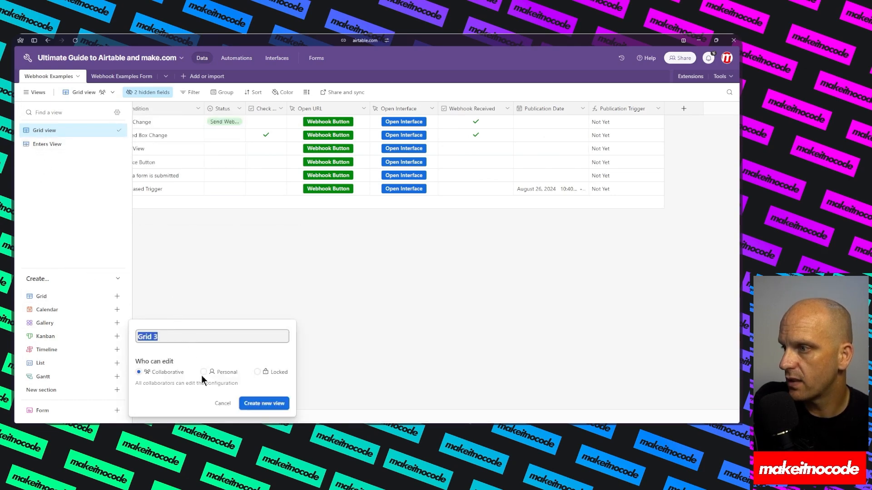
{"action": "left_click", "coordinate": [265, 403]}
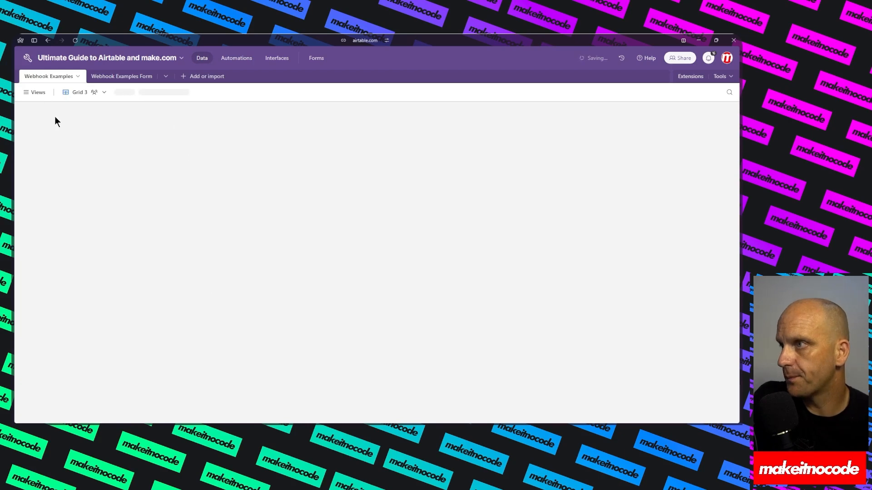
{"action": "left_click", "coordinate": [35, 93]}
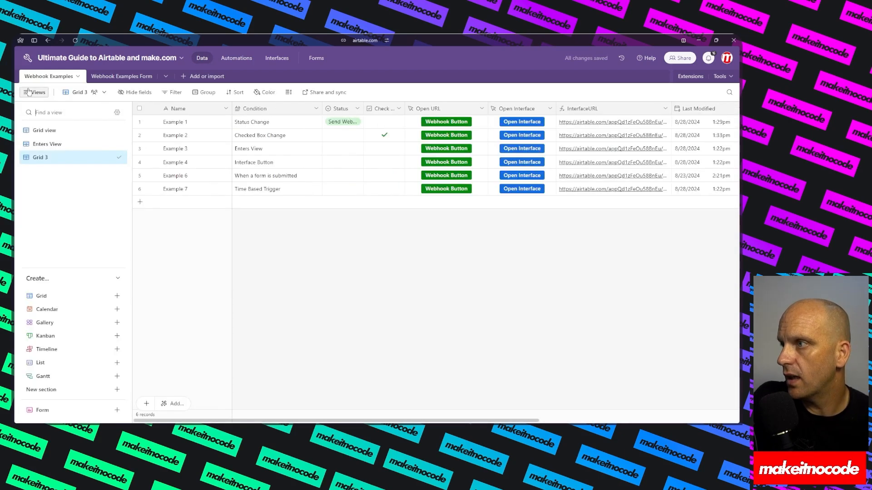
{"action": "left_click", "coordinate": [45, 148]}
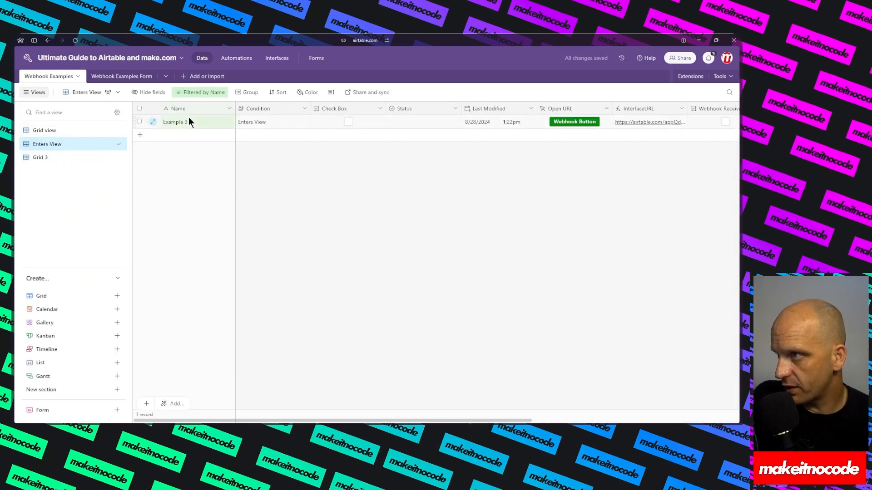
Step: Review the Enters View filter on the Name field and its linked automation alert, leaving the filter unchanged
{"action": "left_click", "coordinate": [197, 93]}
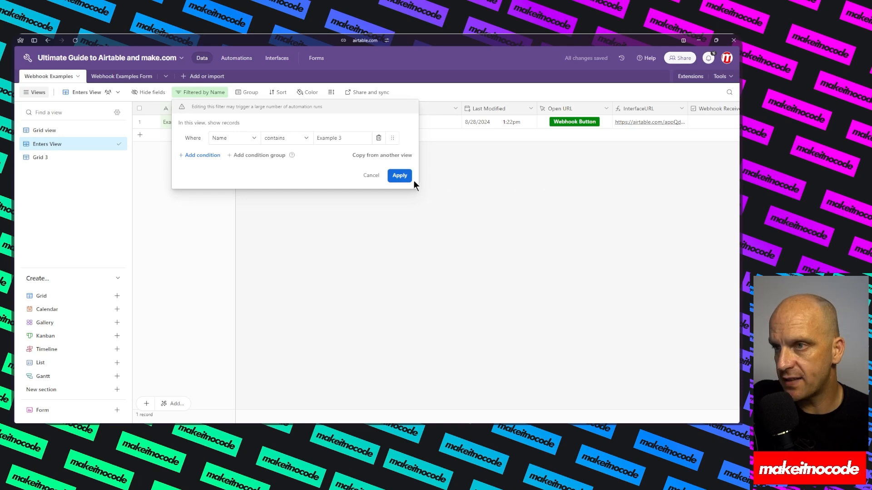
{"action": "left_click", "coordinate": [399, 176]}
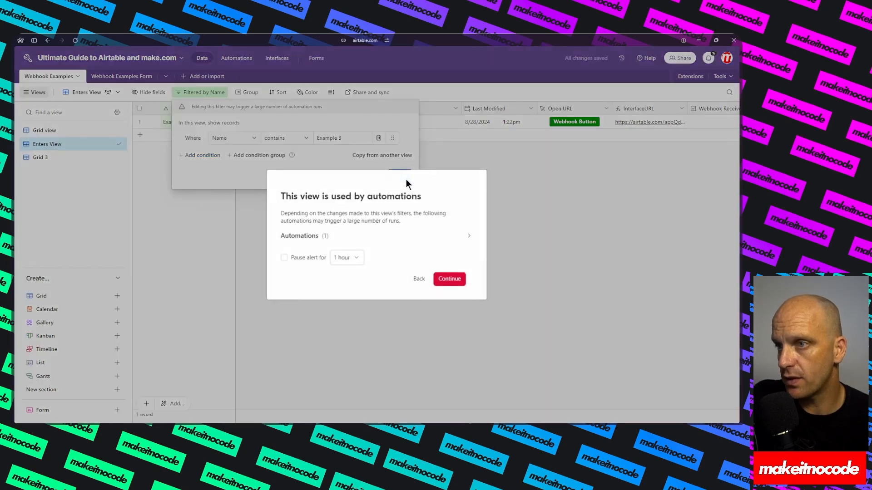
{"action": "left_click", "coordinate": [417, 278]}
{"action": "left_click", "coordinate": [370, 176]}
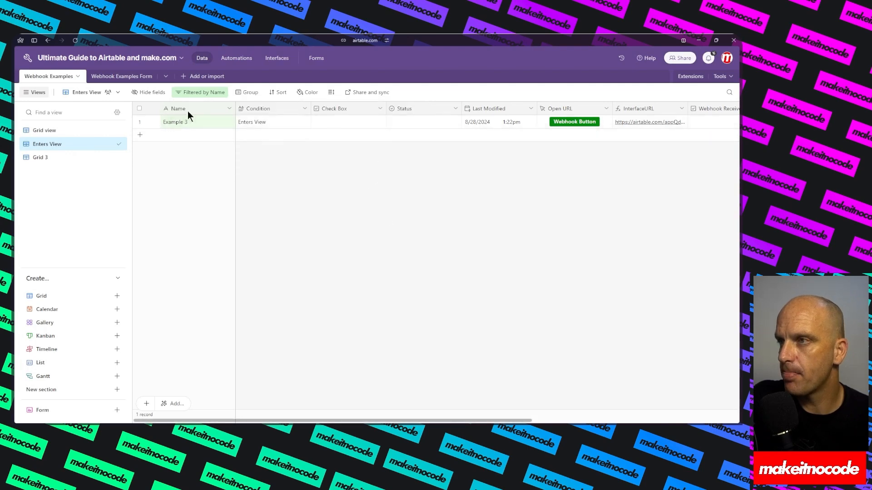
Step: Remove the 3 from Example 3's name in Grid view, then check the Enters View view
{"action": "left_click", "coordinate": [48, 130]}
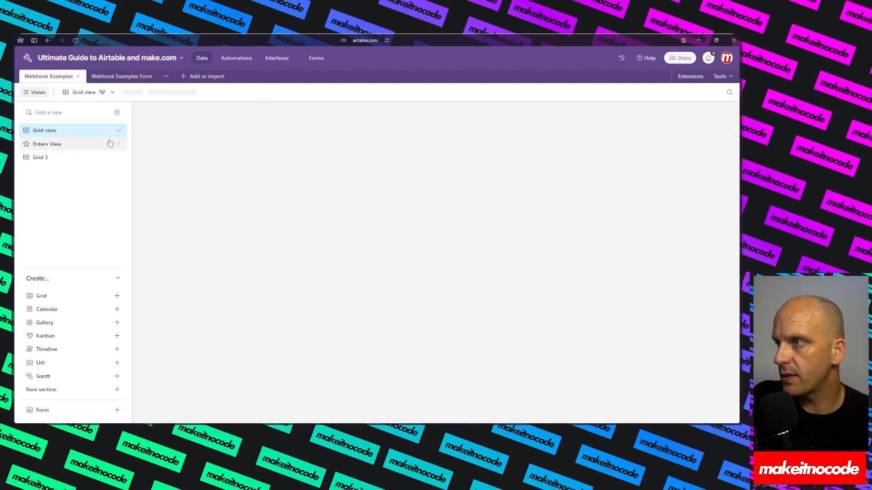
{"action": "left_click", "coordinate": [195, 147]}
{"action": "left_click", "coordinate": [194, 147]}
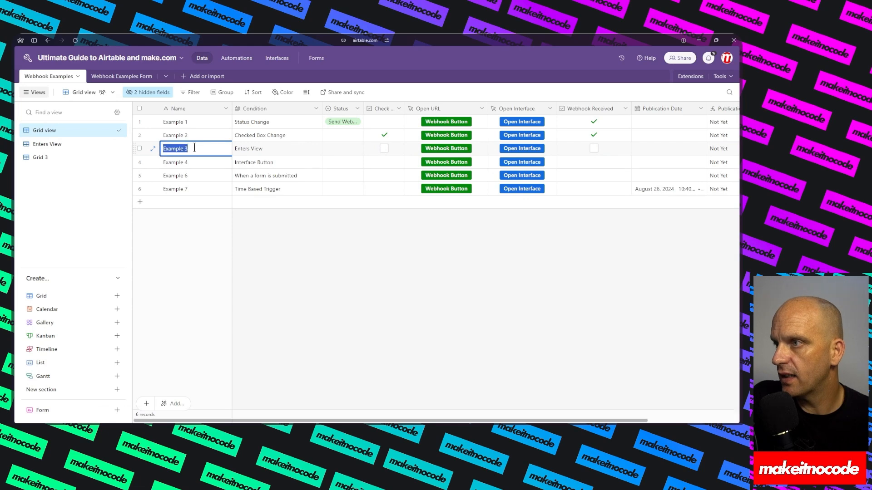
{"action": "left_click", "coordinate": [197, 153]}
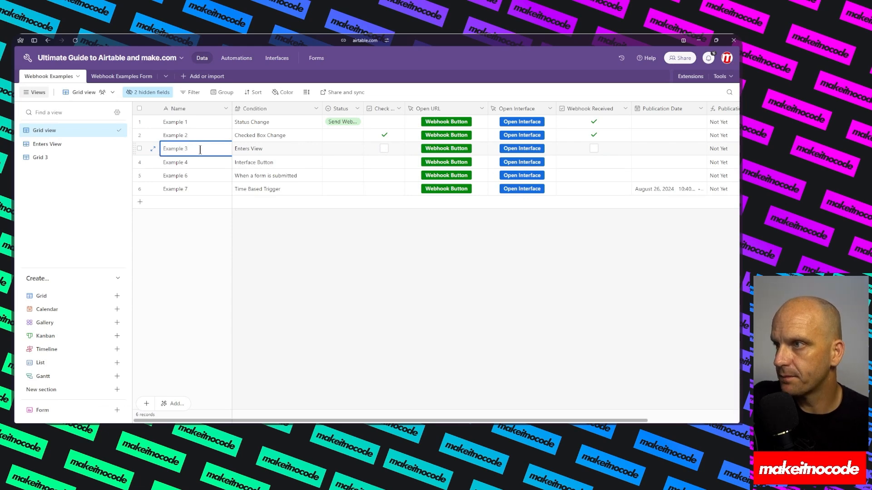
{"action": "key", "text": "BackSpace"}
{"action": "left_click", "coordinate": [262, 224]}
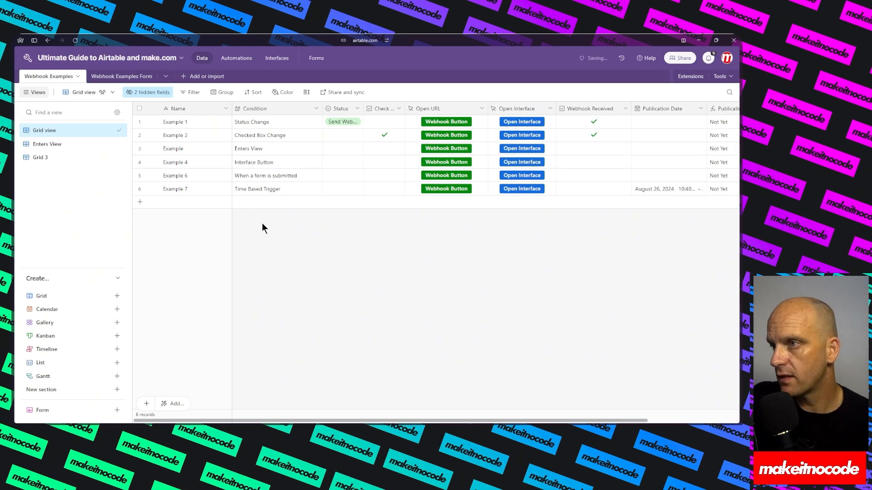
{"action": "left_click", "coordinate": [56, 144]}
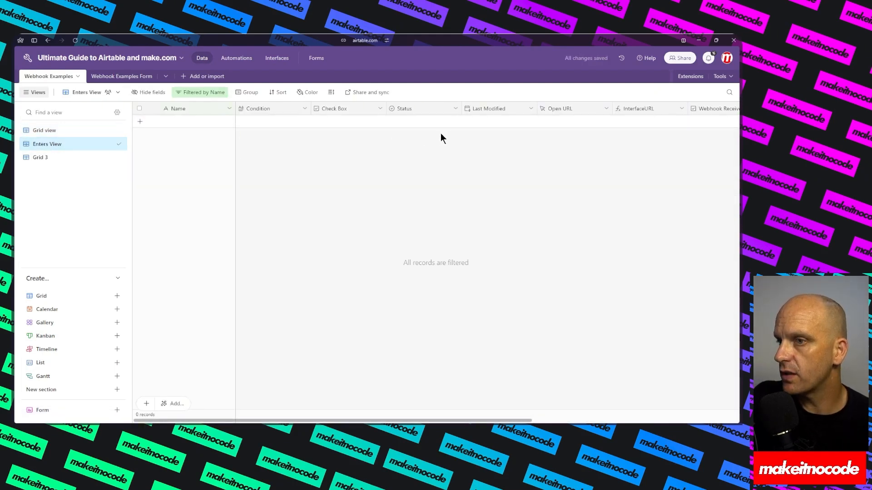
Step: Return to Grid view and restore the Enters View record's name to Example 3
{"action": "left_click", "coordinate": [55, 130]}
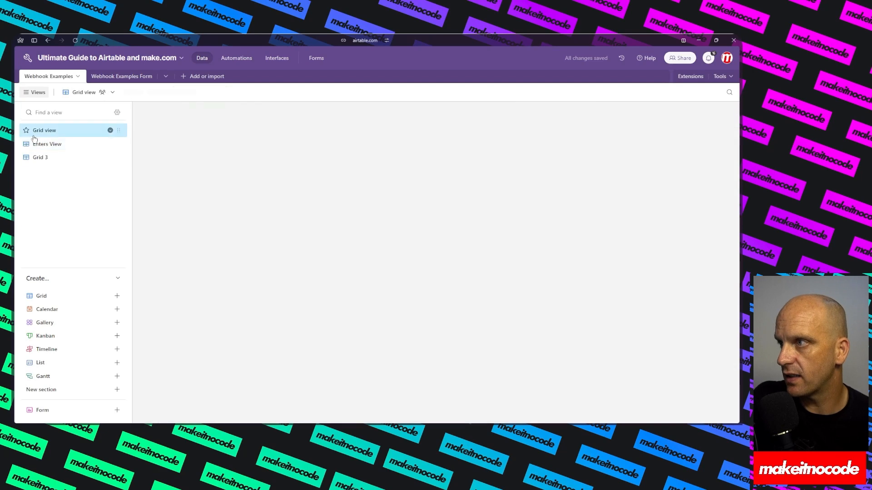
{"action": "double_click", "coordinate": [187, 148]}
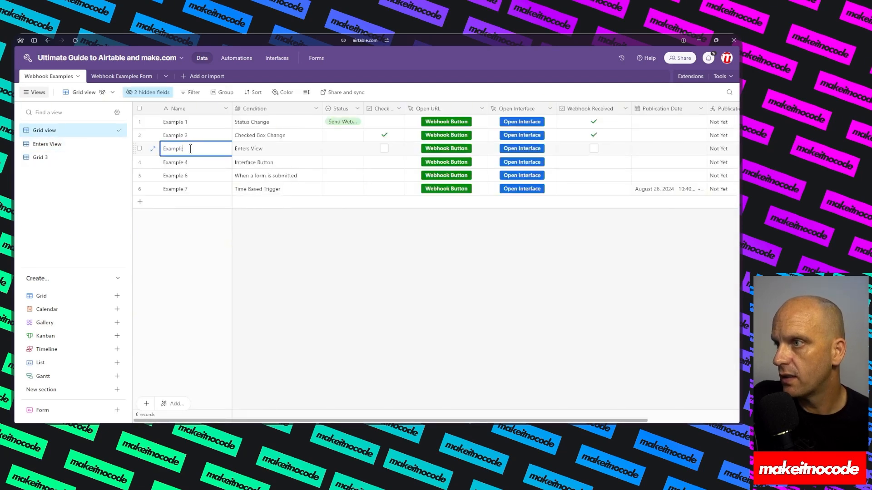
{"action": "type", "text": "3"}
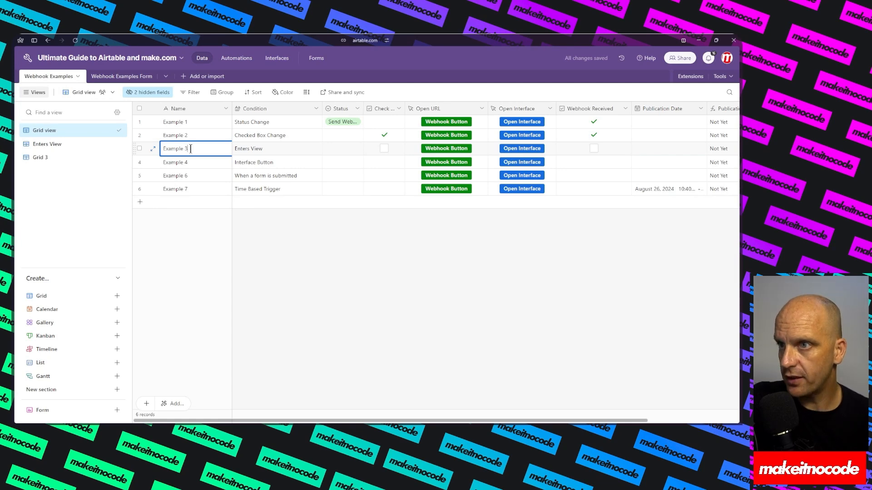
{"action": "key", "text": "Return"}
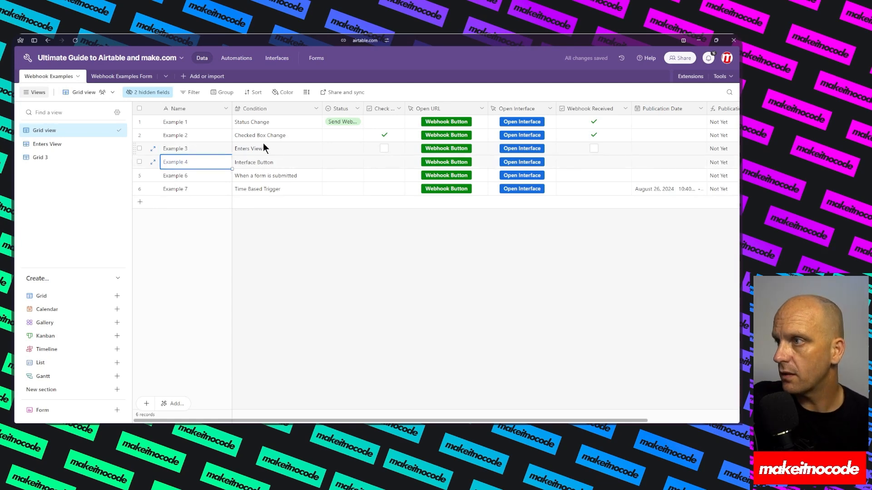
Step: Switch to the Make scenario and run it once so it waits for webhook data
{"action": "mouse_move", "coordinate": [15, 102]}
{"action": "left_click", "coordinate": [29, 117]}
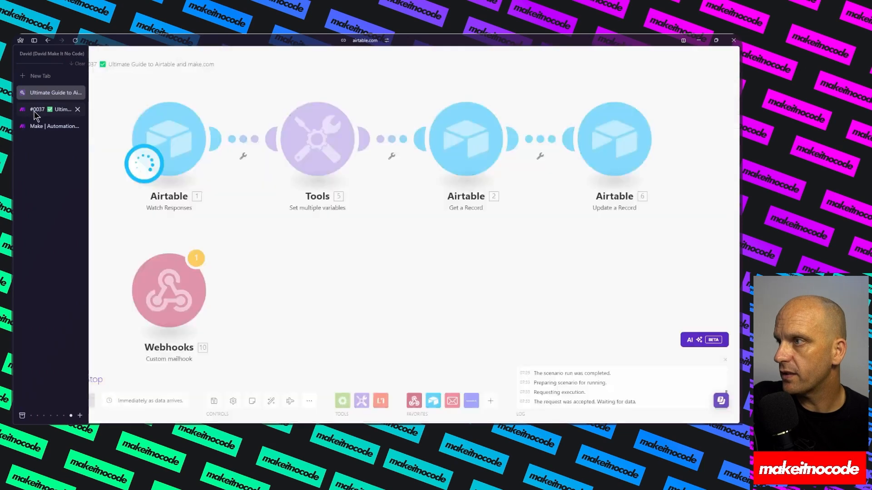
{"action": "left_click", "coordinate": [78, 376]}
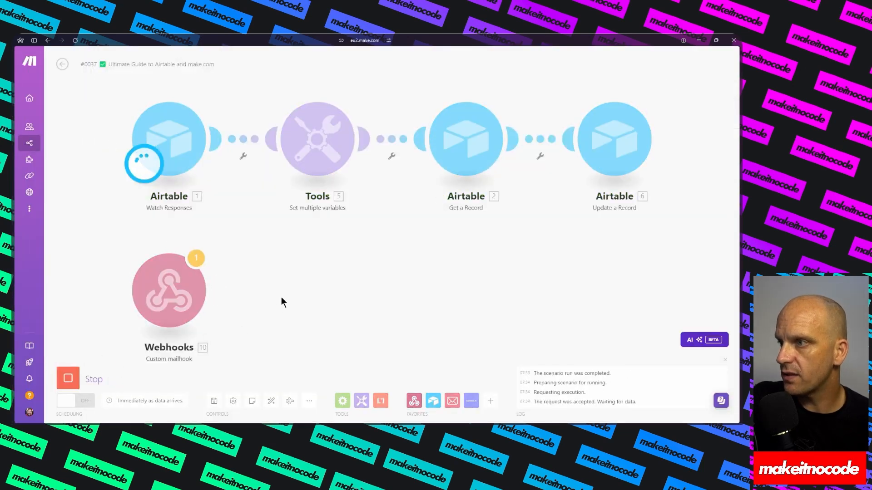
Step: Switch to Airtable and test the Enters View > Send Webhook automation with the Example 3 record
{"action": "mouse_move", "coordinate": [16, 99]}
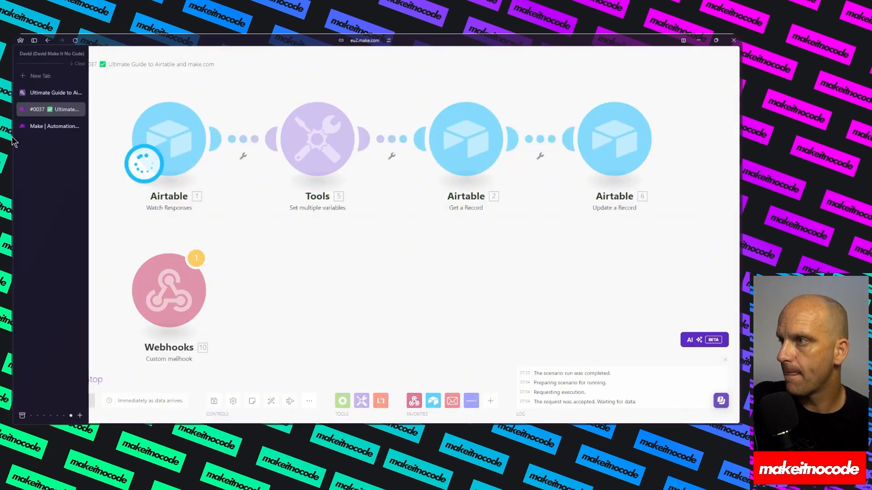
{"action": "left_click", "coordinate": [35, 93]}
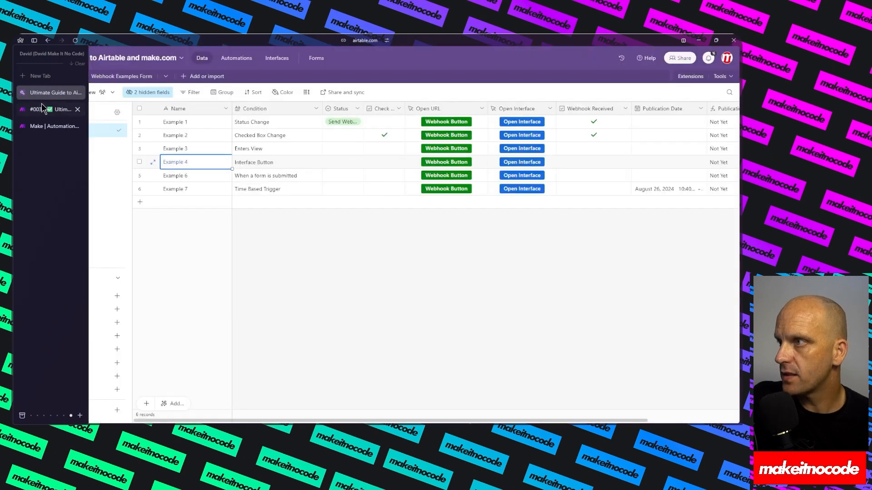
{"action": "left_click", "coordinate": [245, 59]}
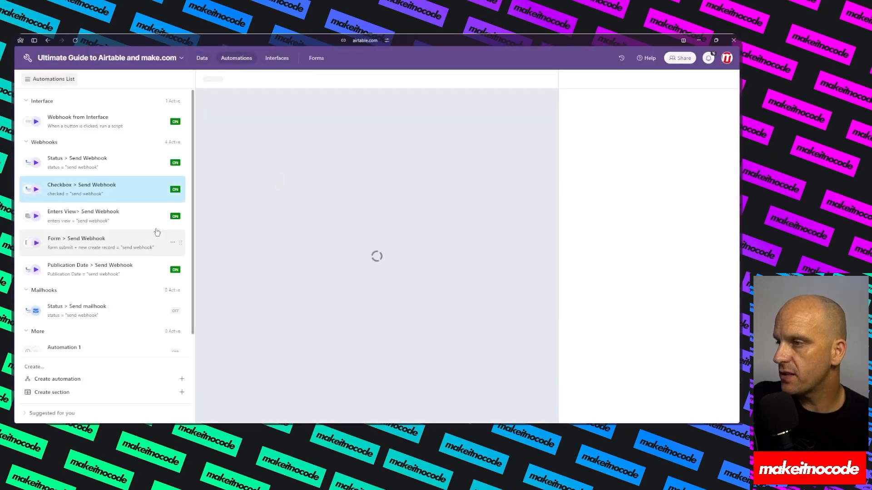
{"action": "left_click", "coordinate": [85, 245]}
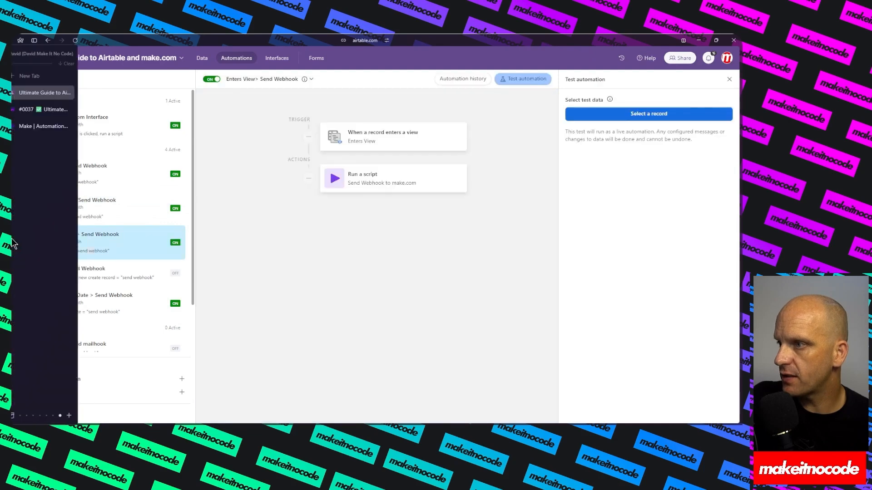
{"action": "left_click", "coordinate": [622, 118]}
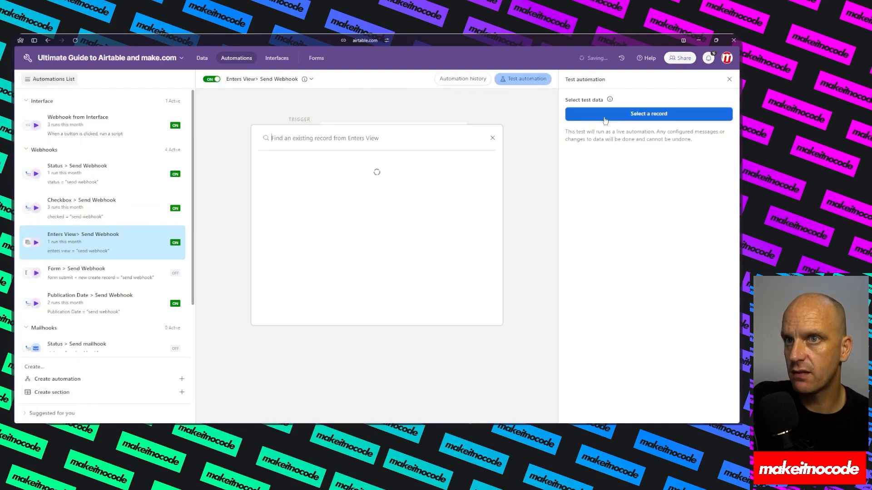
{"action": "left_click", "coordinate": [334, 179]}
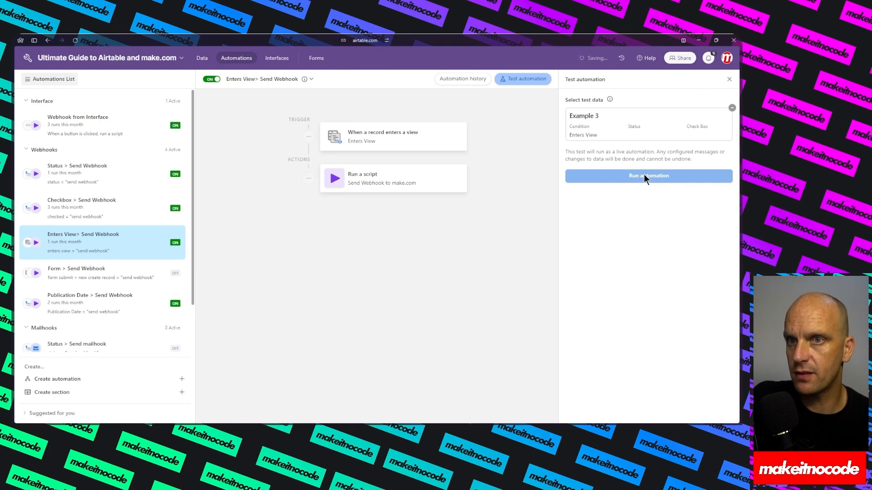
{"action": "left_click", "coordinate": [639, 179]}
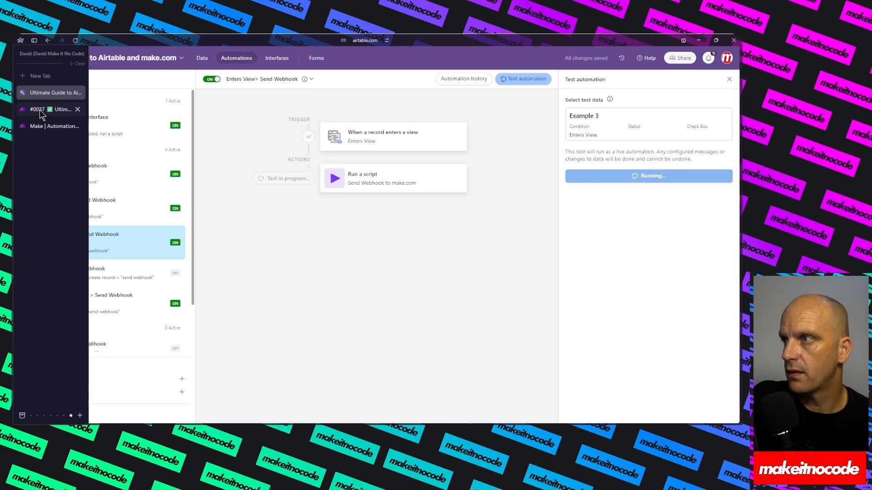
Step: Check the scenario run in Make, then switch back to the Airtable base
{"action": "left_click", "coordinate": [39, 110]}
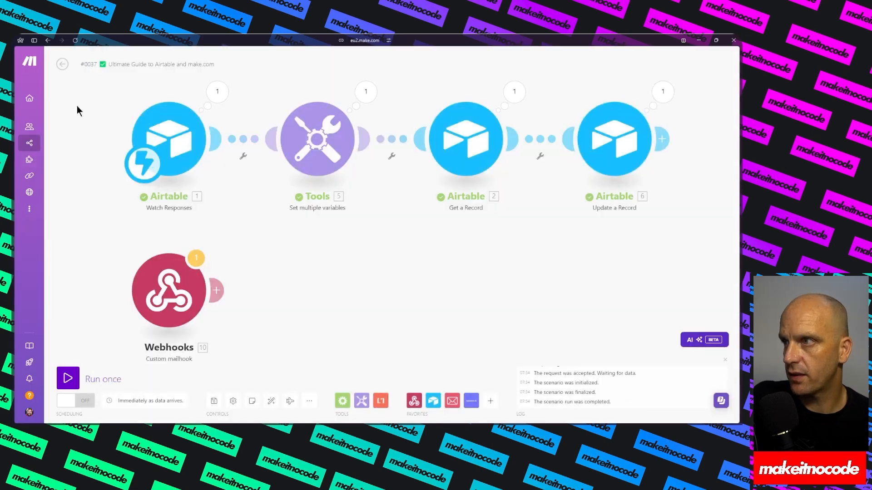
{"action": "mouse_move", "coordinate": [21, 106]}
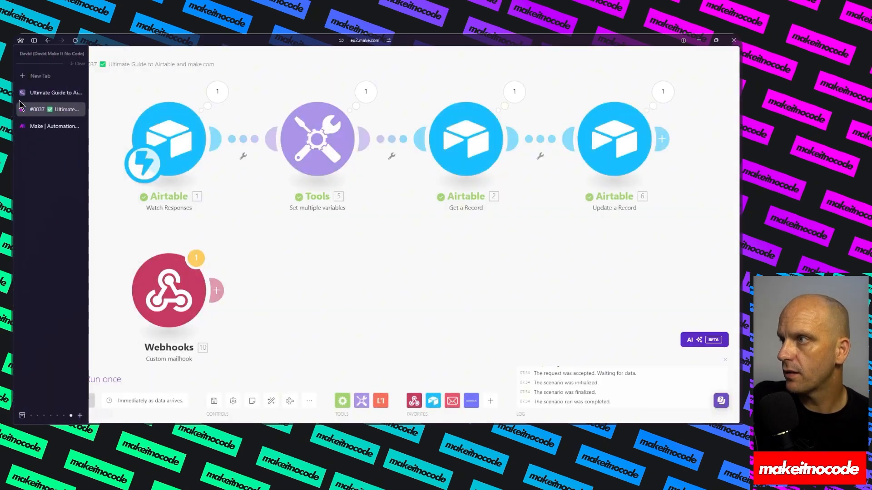
{"action": "left_click", "coordinate": [36, 93]}
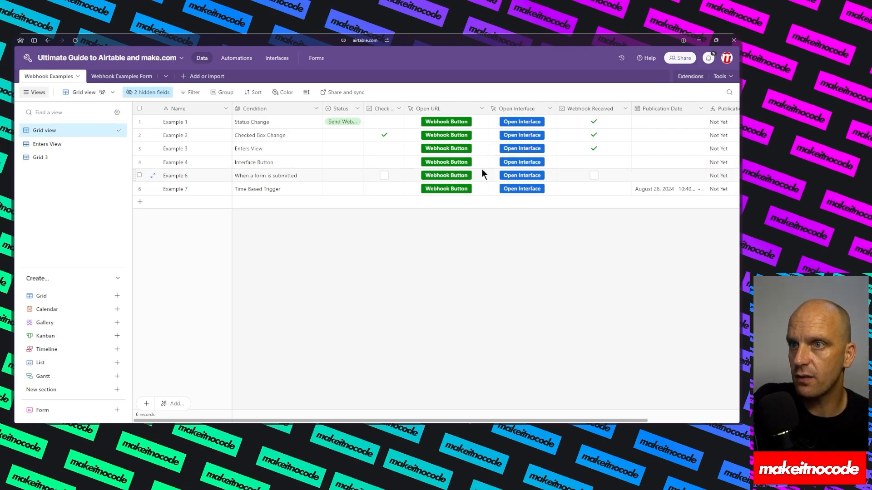
Step: Open Example 4's interface, return to the base, and open the Webhook Interface page for editing with its list of addable elements
{"action": "left_click", "coordinate": [527, 162]}
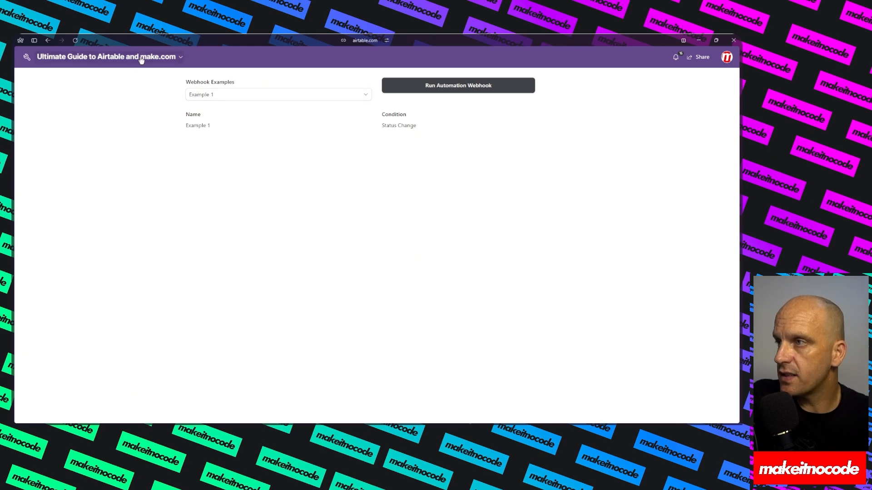
{"action": "left_click", "coordinate": [48, 40]}
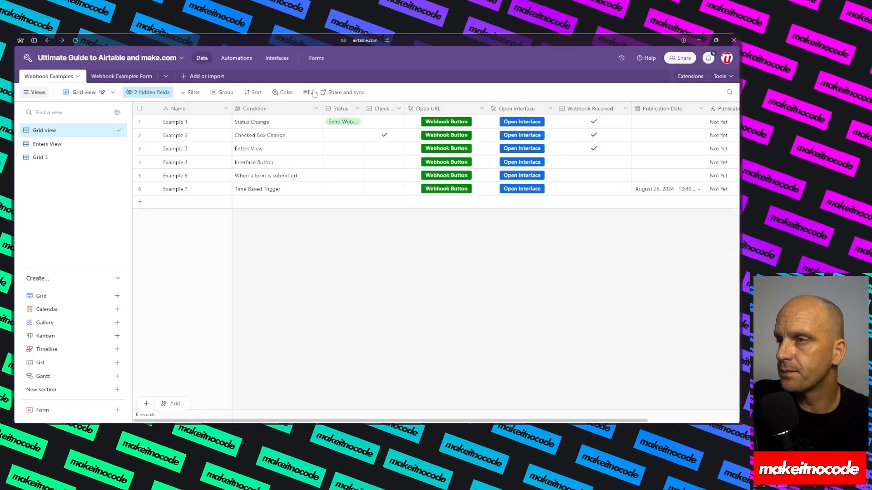
{"action": "left_click", "coordinate": [276, 58]}
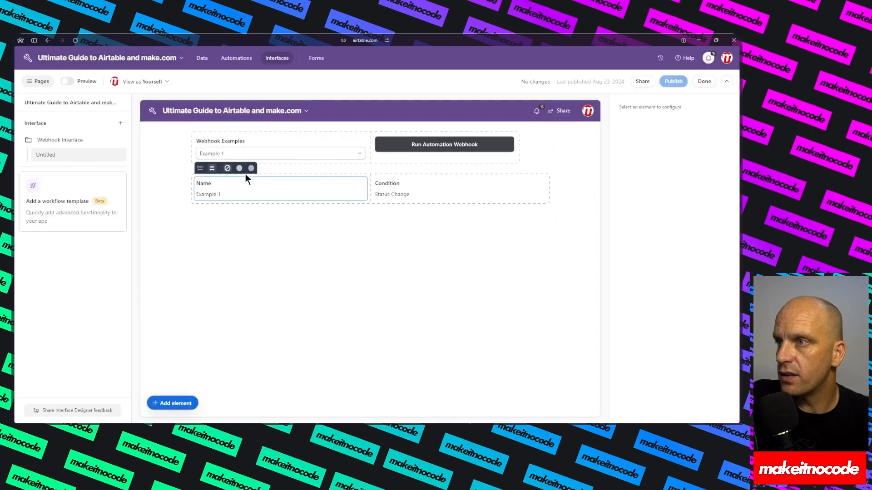
{"action": "left_click", "coordinate": [173, 405]}
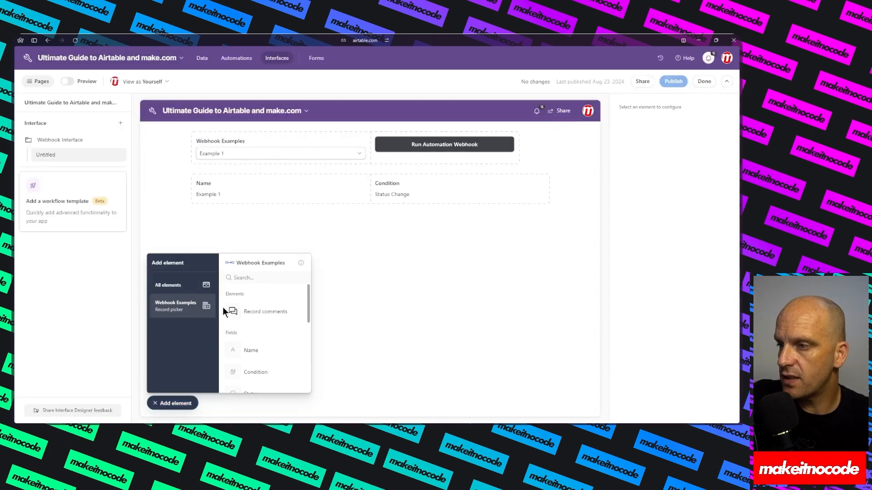
{"action": "scroll", "coordinate": [251, 330], "scroll_direction": "down", "scroll_amount": 1}
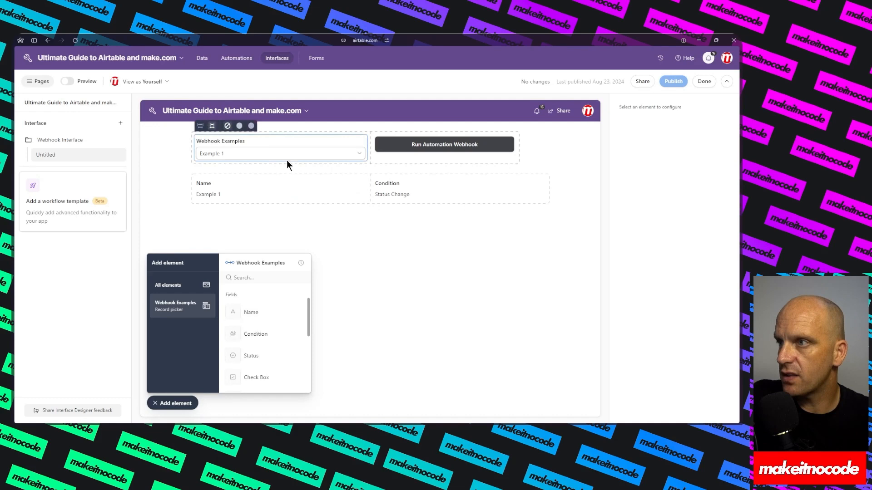
Step: Try Example 3 and Example 6 in the Webhook Examples record picker, then select Example 4
{"action": "left_click", "coordinate": [312, 154]}
{"action": "left_click", "coordinate": [313, 155]}
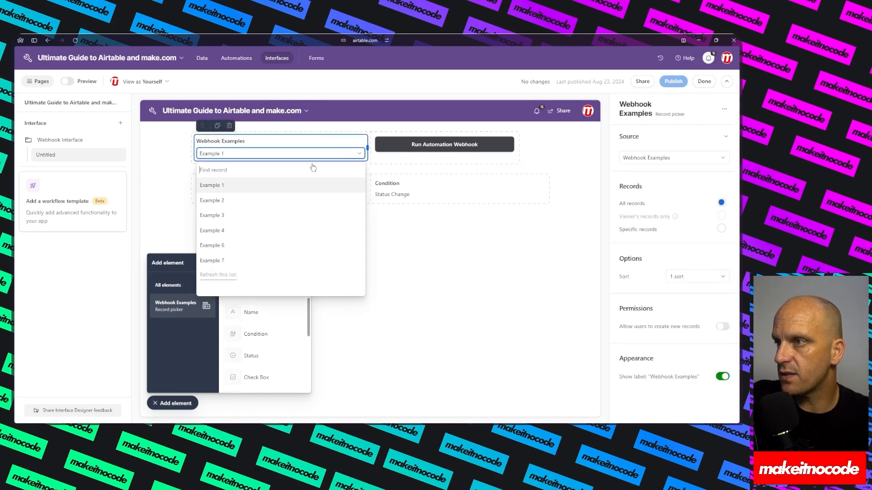
{"action": "left_click", "coordinate": [227, 215]}
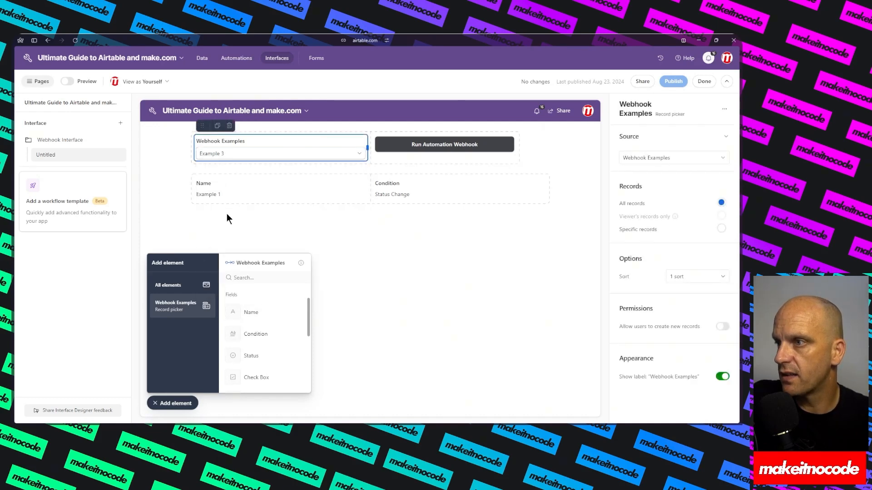
{"action": "left_click", "coordinate": [361, 156]}
{"action": "left_click", "coordinate": [227, 252]}
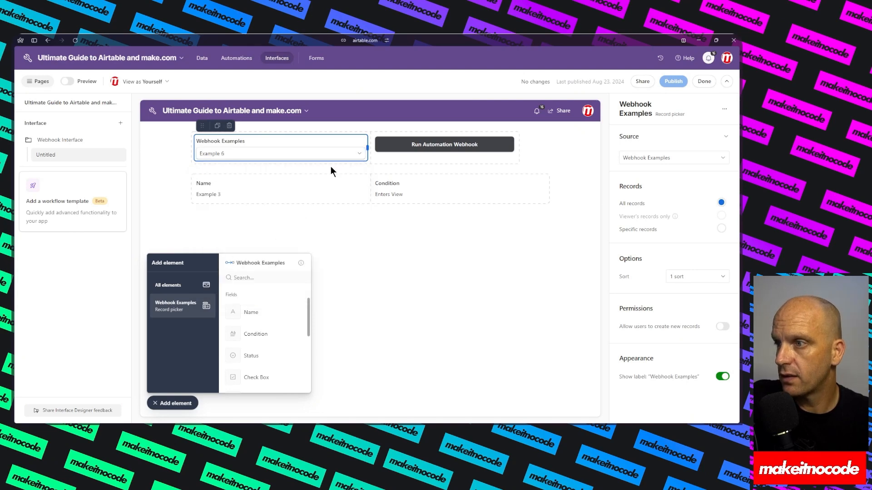
{"action": "left_click", "coordinate": [339, 154]}
{"action": "left_click", "coordinate": [236, 231]}
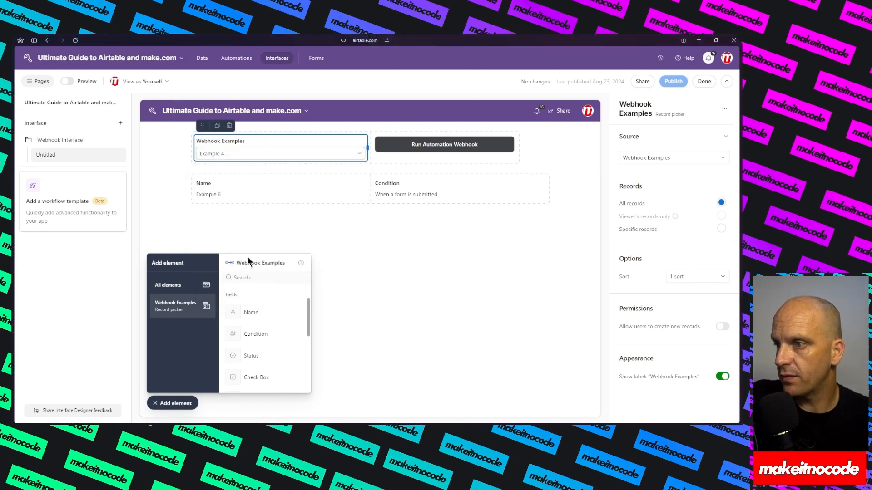
Step: Browse all addable interface elements down to the Button element and close the element list
{"action": "scroll", "coordinate": [264, 336], "scroll_direction": "down", "scroll_amount": 3}
{"action": "left_click", "coordinate": [185, 286]}
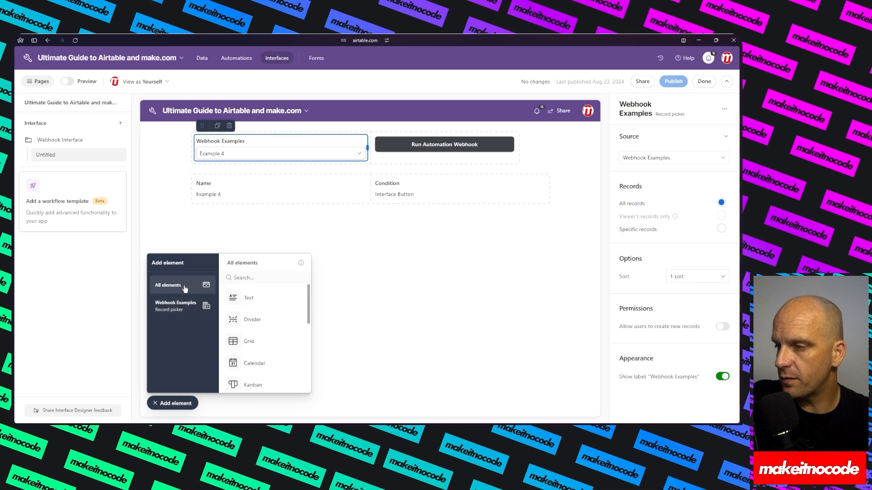
{"action": "scroll", "coordinate": [249, 330], "scroll_direction": "down", "scroll_amount": 1}
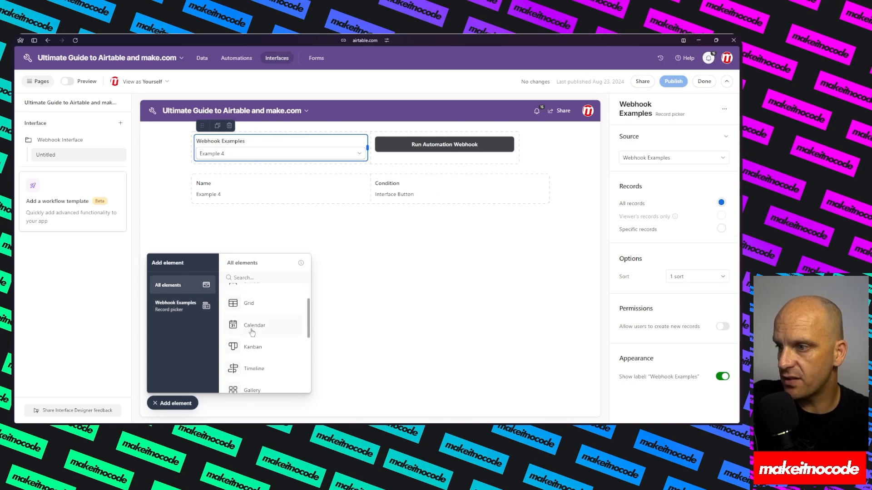
{"action": "scroll", "coordinate": [252, 335], "scroll_direction": "down", "scroll_amount": 1}
{"action": "scroll", "coordinate": [253, 336], "scroll_direction": "down", "scroll_amount": 5}
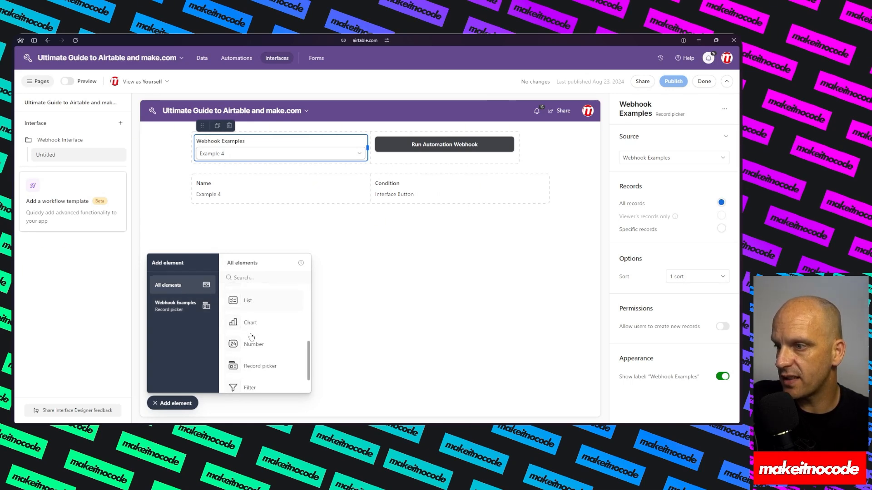
{"action": "left_click", "coordinate": [230, 225]}
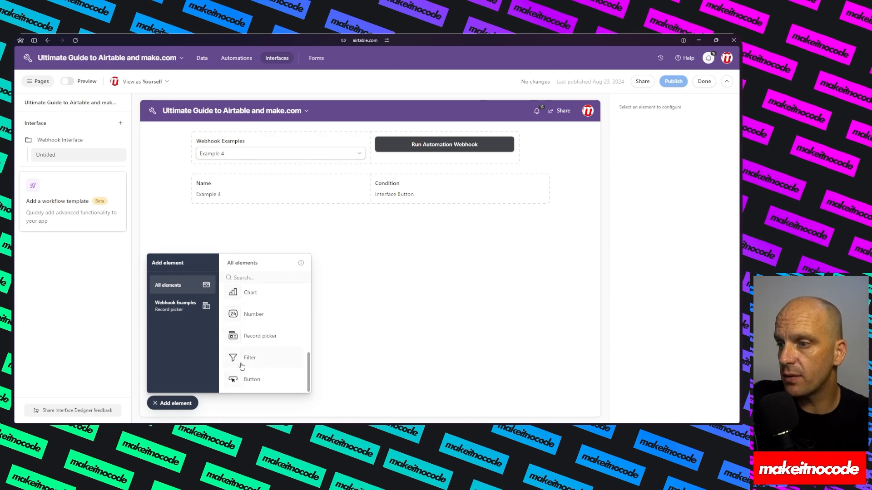
{"action": "left_click", "coordinate": [171, 404]}
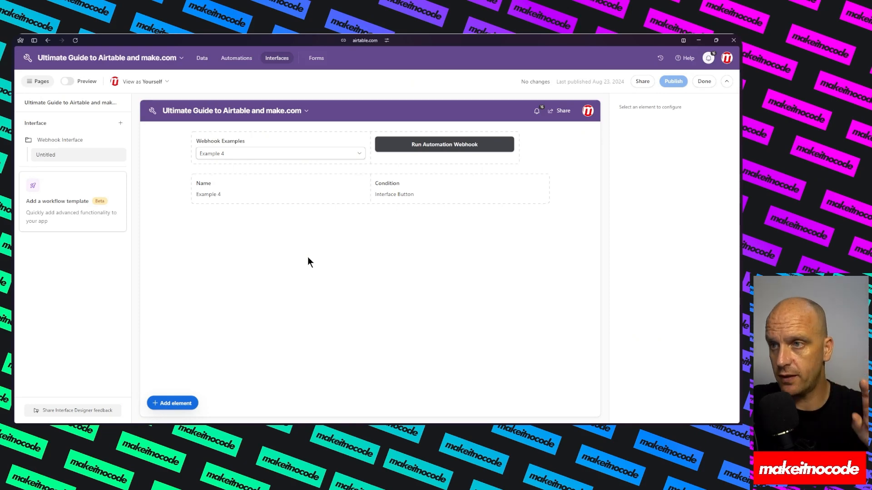
Step: Finish editing the interface, run the automation webhook for Example 4, and return to the base's table data
{"action": "left_click", "coordinate": [704, 81]}
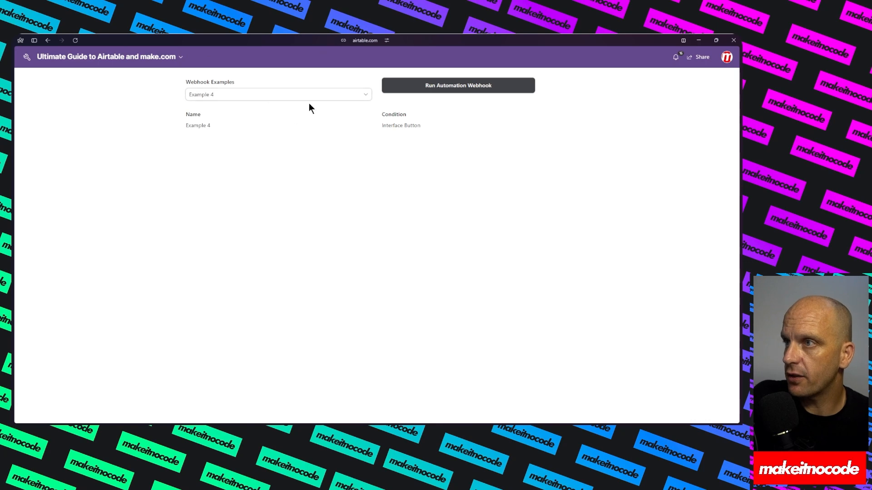
{"action": "left_click", "coordinate": [448, 88]}
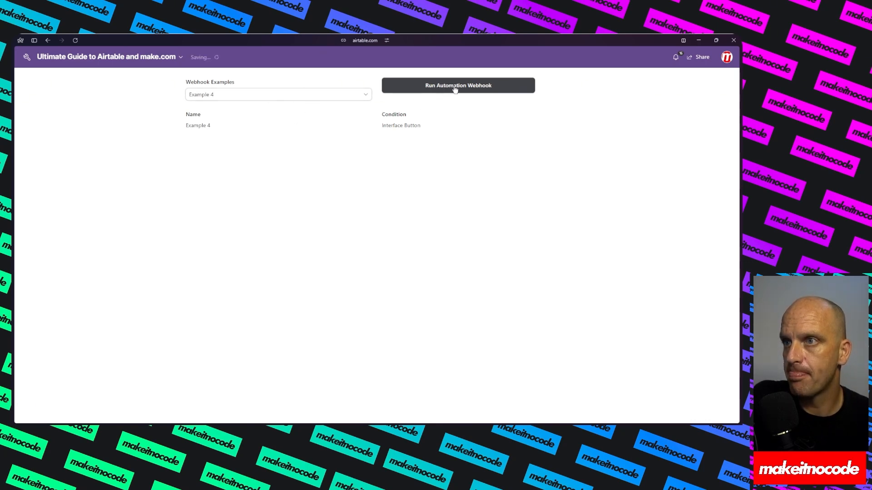
{"action": "left_click", "coordinate": [153, 58]}
{"action": "left_click", "coordinate": [67, 80]}
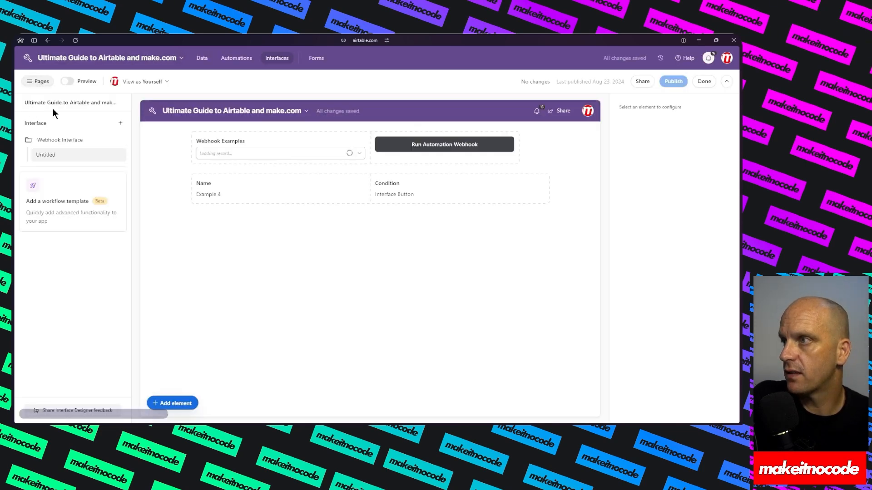
{"action": "left_click", "coordinate": [201, 62]}
Step: Switch to Make, run the Ultimate Guide to Airtable and make.com scenario once, and switch back to Airtable
{"action": "mouse_move", "coordinate": [13, 67]}
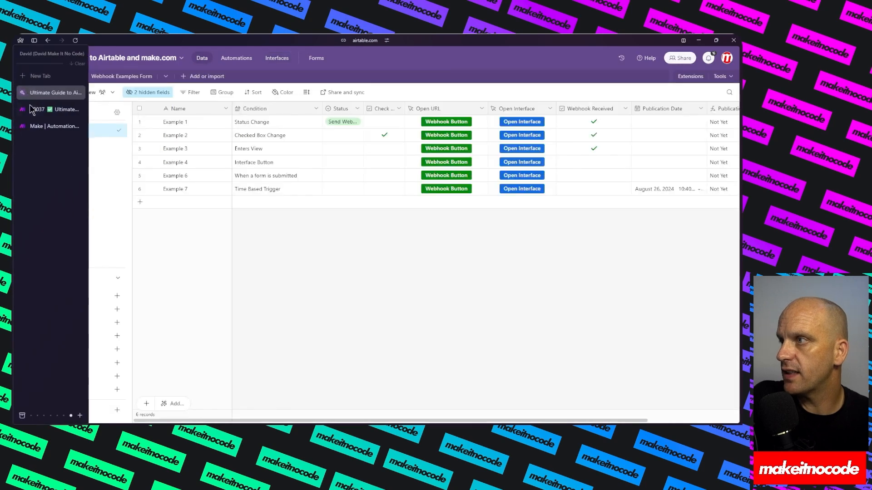
{"action": "left_click", "coordinate": [34, 110]}
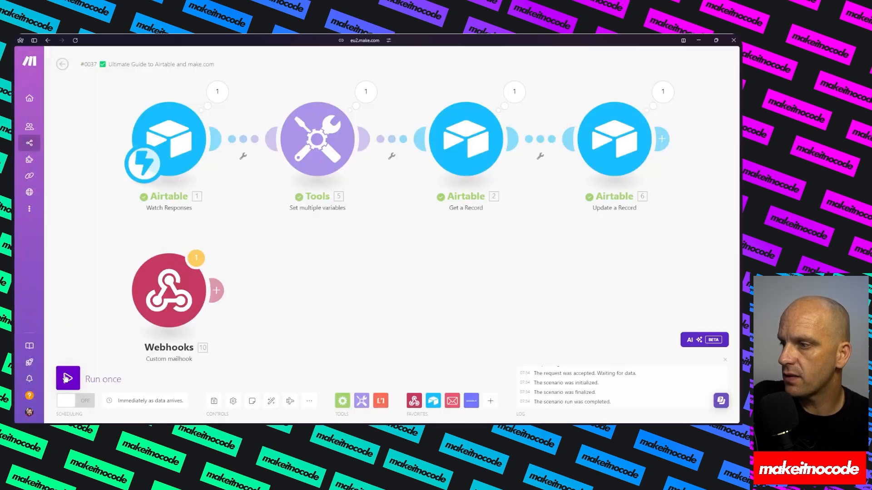
{"action": "left_click", "coordinate": [67, 378]}
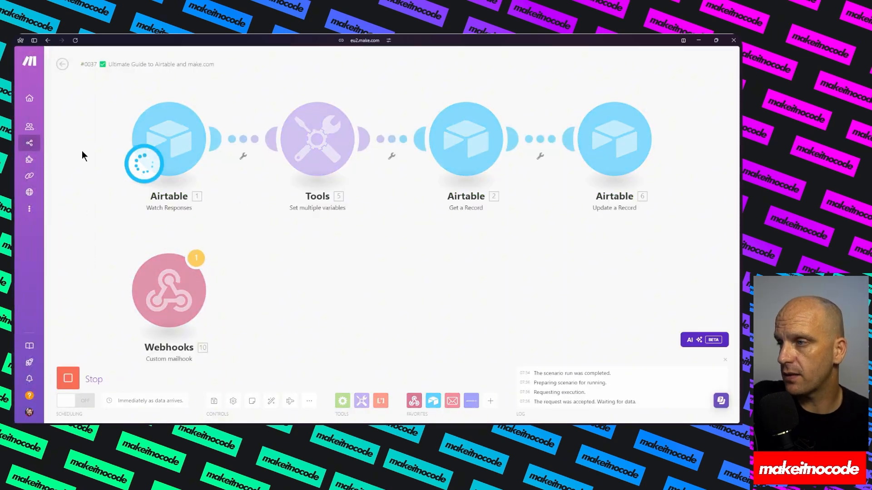
{"action": "mouse_move", "coordinate": [14, 143]}
{"action": "left_click", "coordinate": [42, 92]}
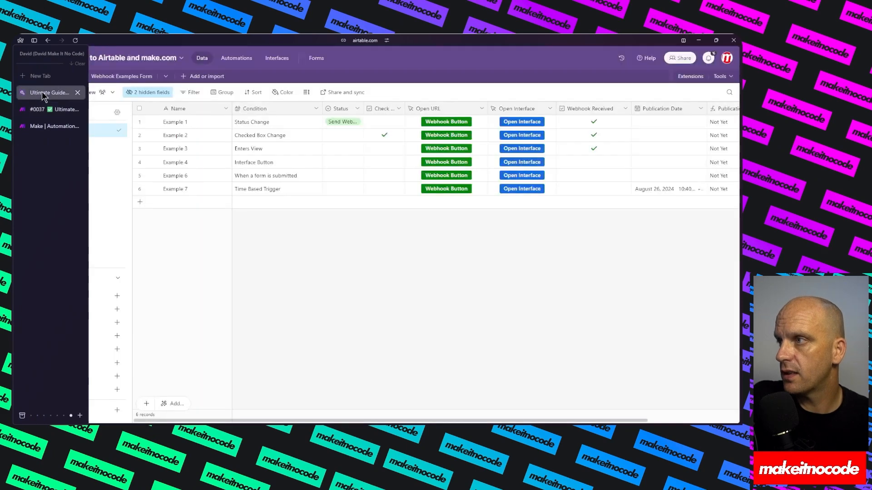
Step: Test the Webhook from Interface automation with the Example 4 record and check the result in the Webhook Examples table
{"action": "left_click", "coordinate": [242, 60]}
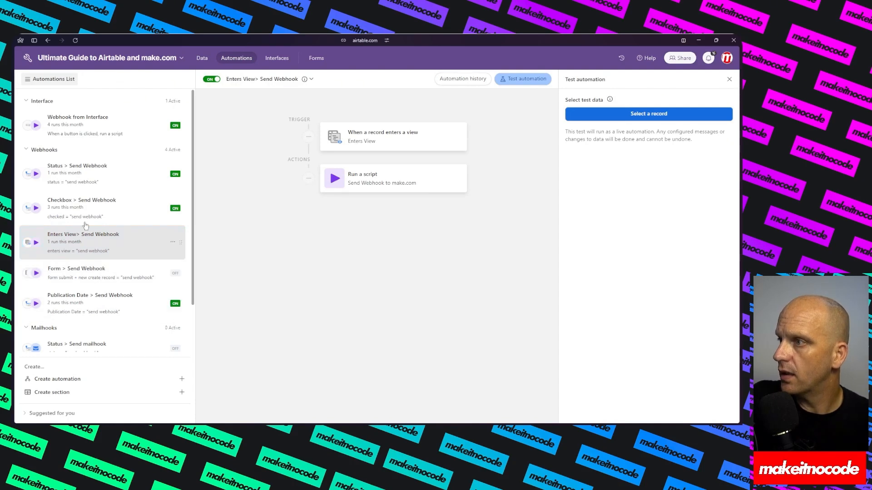
{"action": "left_click", "coordinate": [84, 130]}
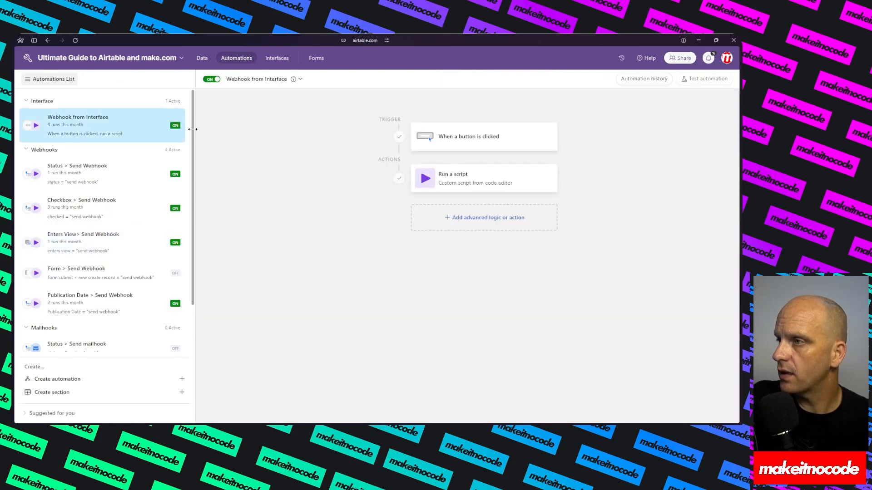
{"action": "left_click", "coordinate": [702, 82]}
{"action": "left_click", "coordinate": [618, 116]}
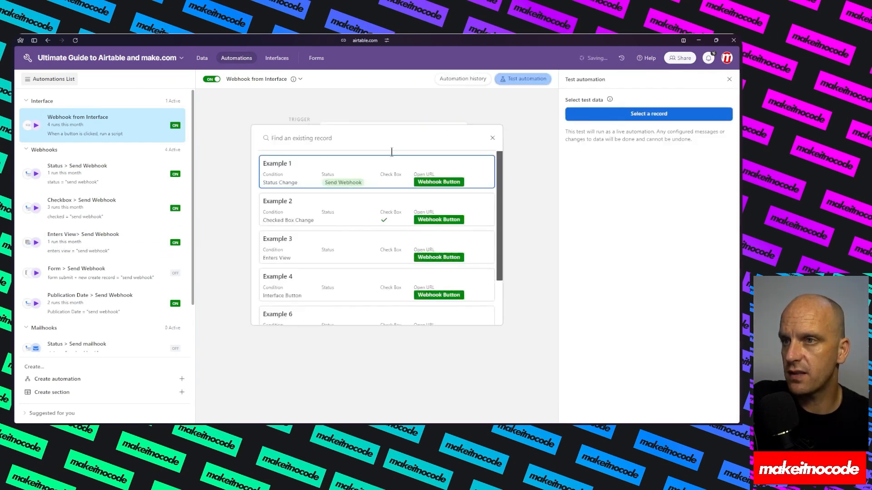
{"action": "left_click", "coordinate": [321, 292]}
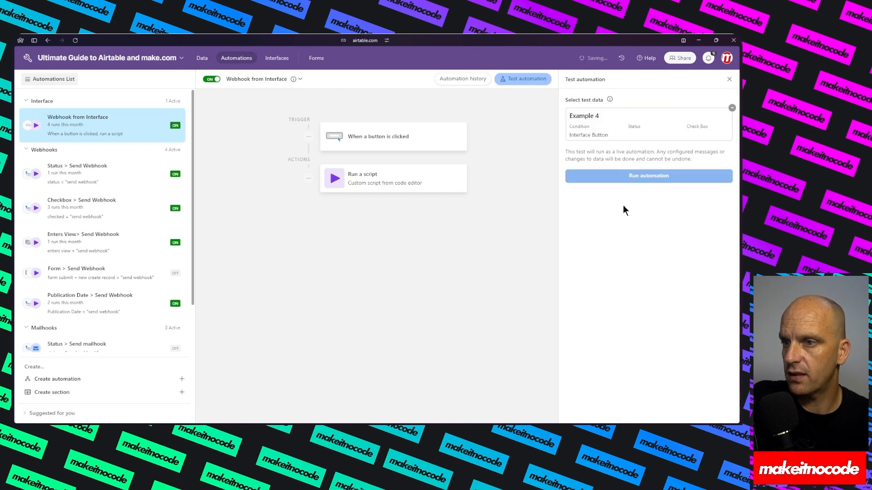
{"action": "left_click", "coordinate": [661, 176]}
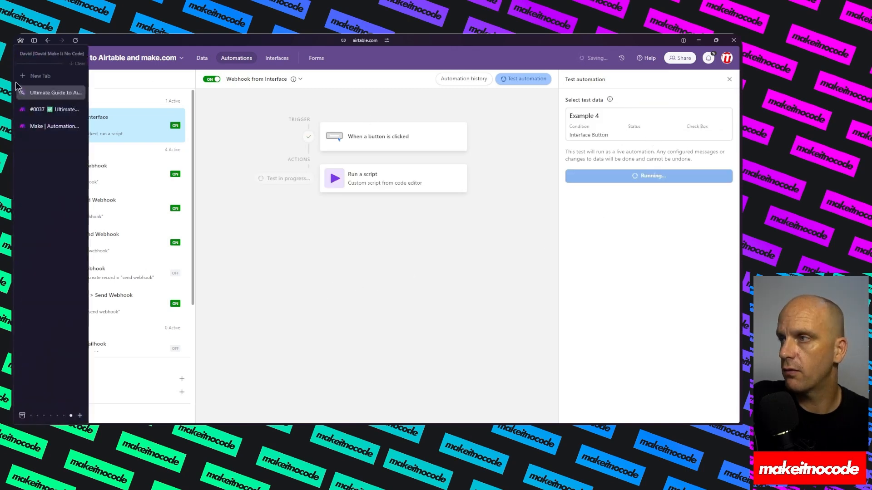
{"action": "left_click", "coordinate": [202, 58]}
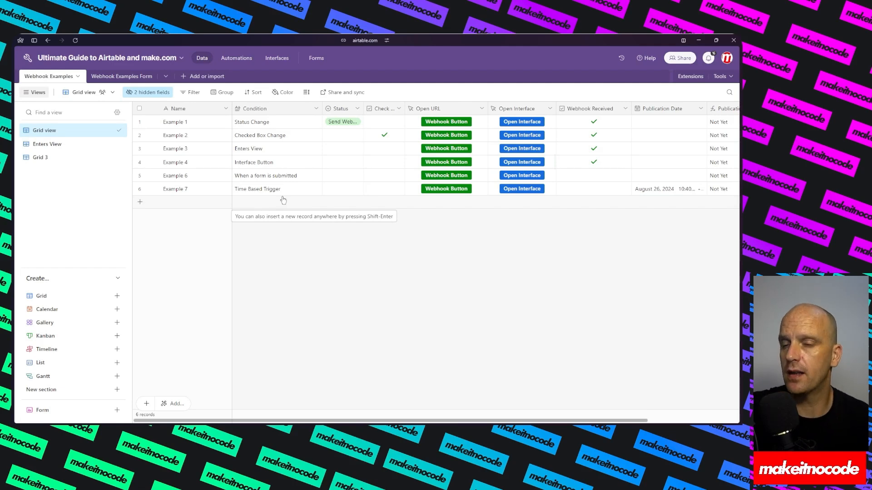
Step: Open the live New Webhook Examples Form and fill in the name Example 8 and the condition "I filled in your form"
{"action": "left_click", "coordinate": [313, 59]}
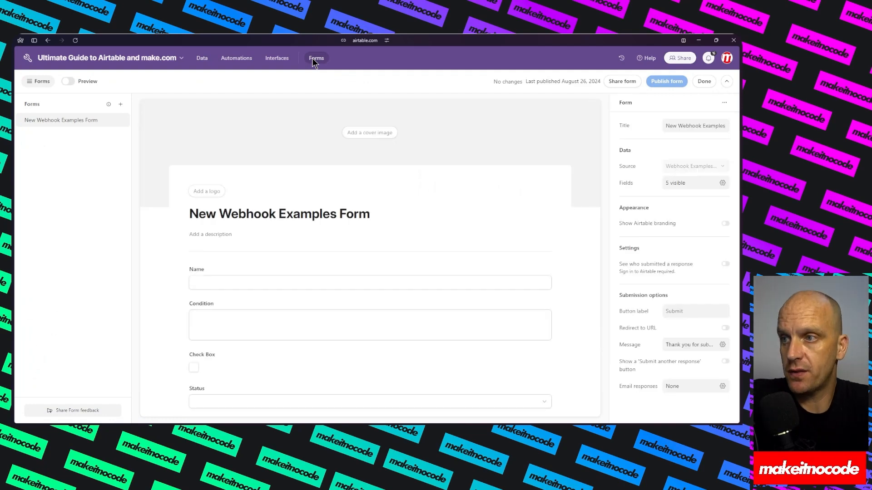
{"action": "left_click", "coordinate": [705, 81]}
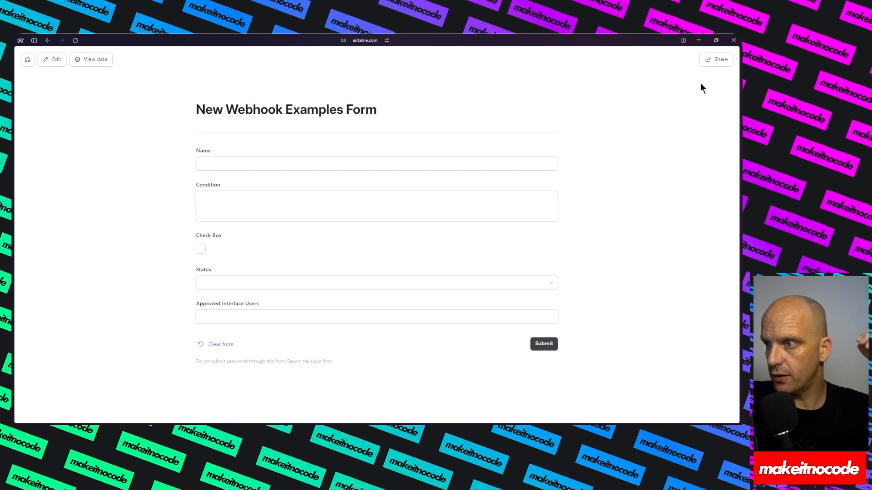
{"action": "left_click", "coordinate": [208, 162]}
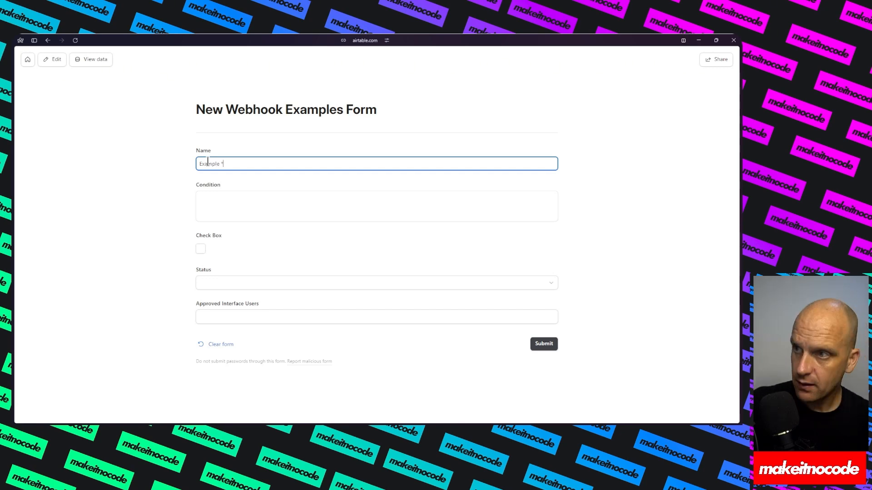
{"action": "left_click", "coordinate": [219, 211]}
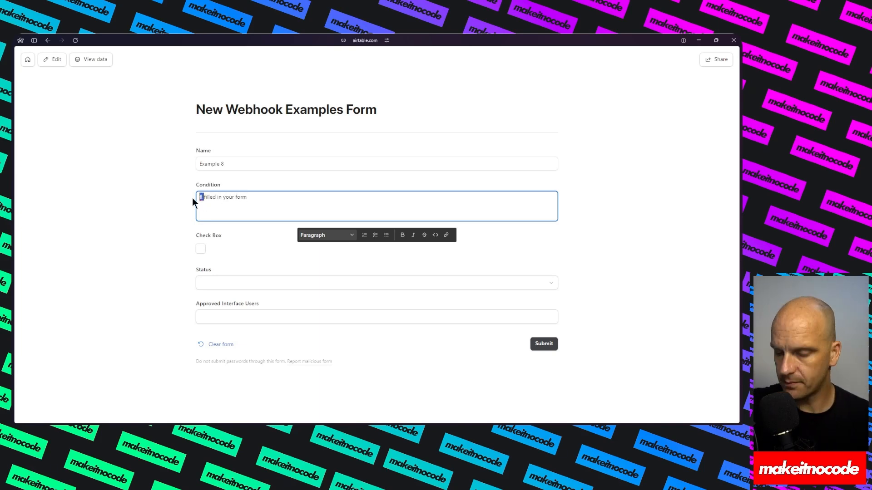
{"action": "key", "text": "BackSpace"}
{"action": "type", "text": "I"}
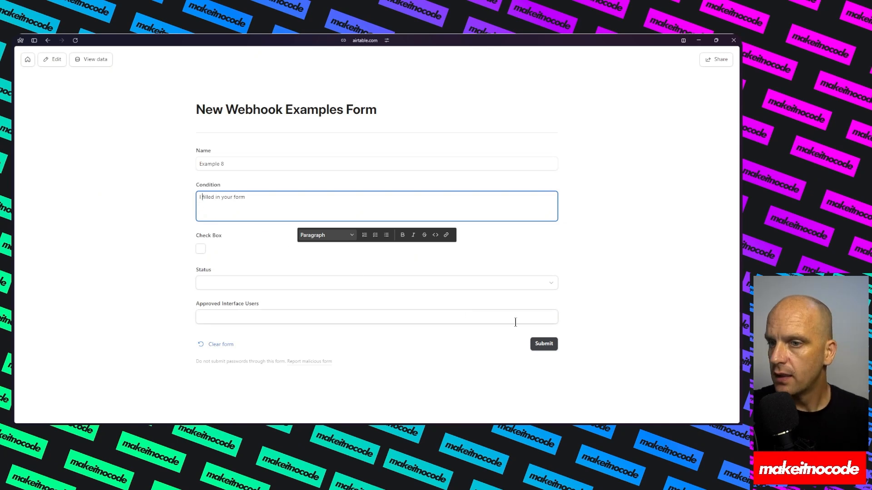
Step: Switch to Make, start a single scenario run to wait for data, and return to the filled-in Airtable form
{"action": "mouse_move", "coordinate": [14, 118]}
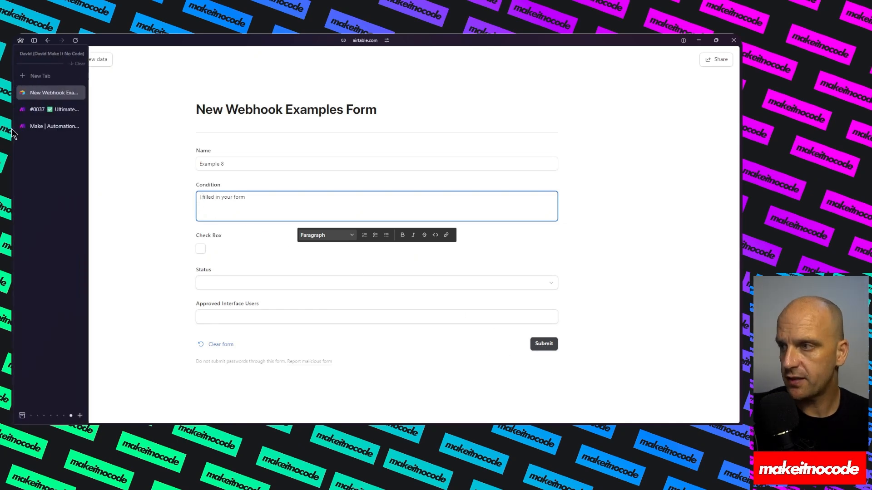
{"action": "left_click", "coordinate": [51, 115]}
{"action": "left_click", "coordinate": [70, 376]}
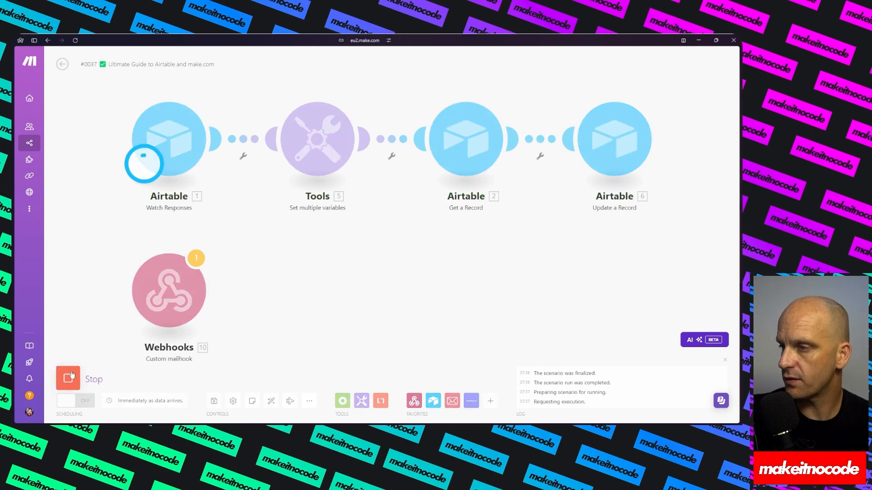
{"action": "mouse_move", "coordinate": [13, 109]}
{"action": "left_click", "coordinate": [37, 95]}
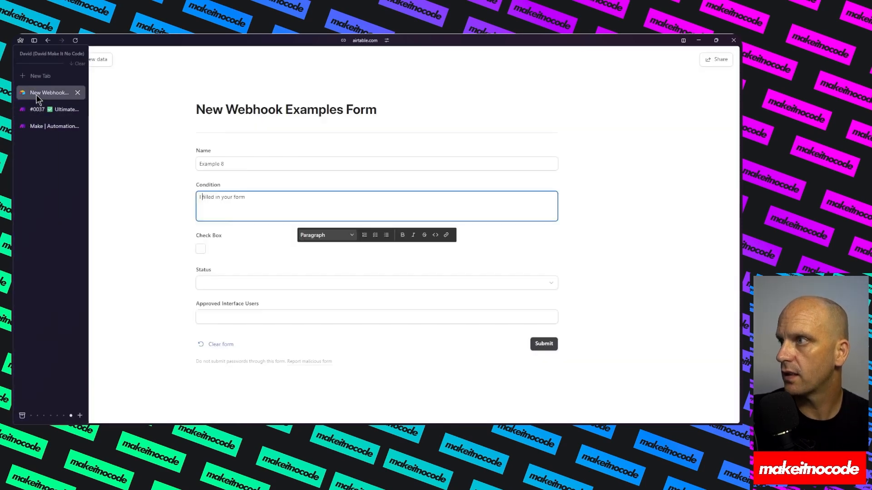
Step: Submit the New Webhook Examples Form, check the waiting scenario in Make, and switch back to Airtable
{"action": "left_click", "coordinate": [542, 344]}
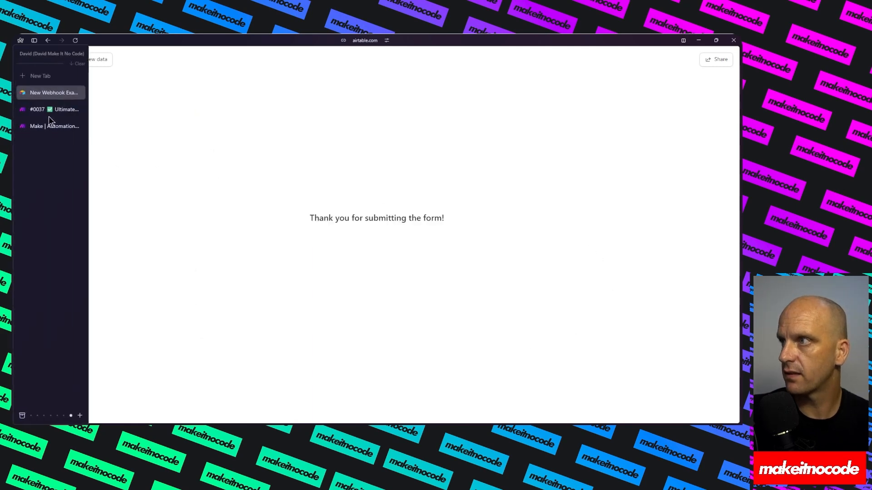
{"action": "left_click", "coordinate": [41, 109]}
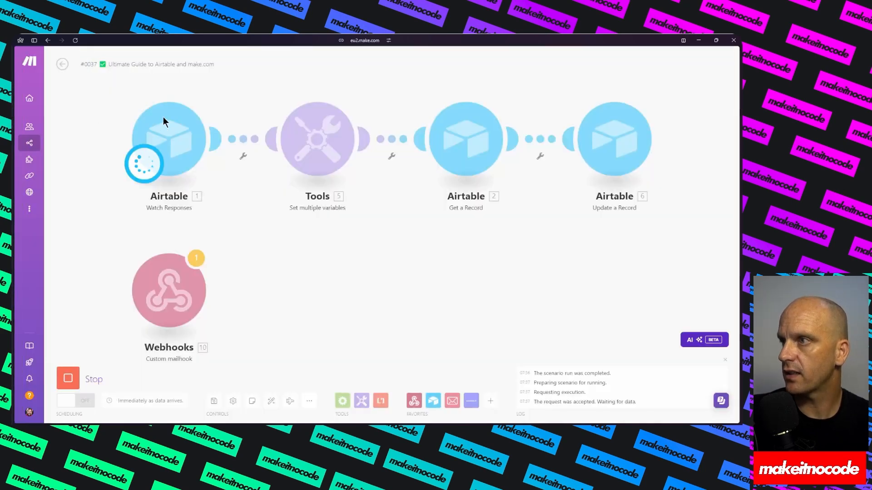
{"action": "mouse_move", "coordinate": [16, 93]}
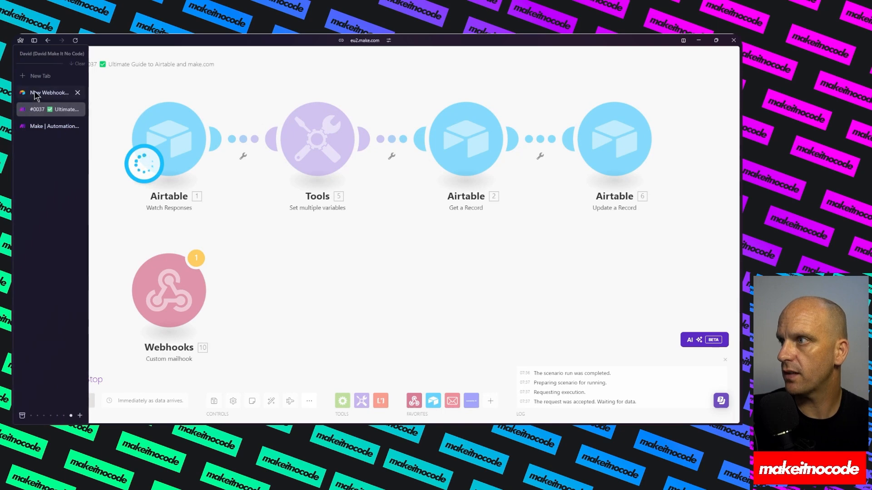
{"action": "left_click", "coordinate": [49, 92]}
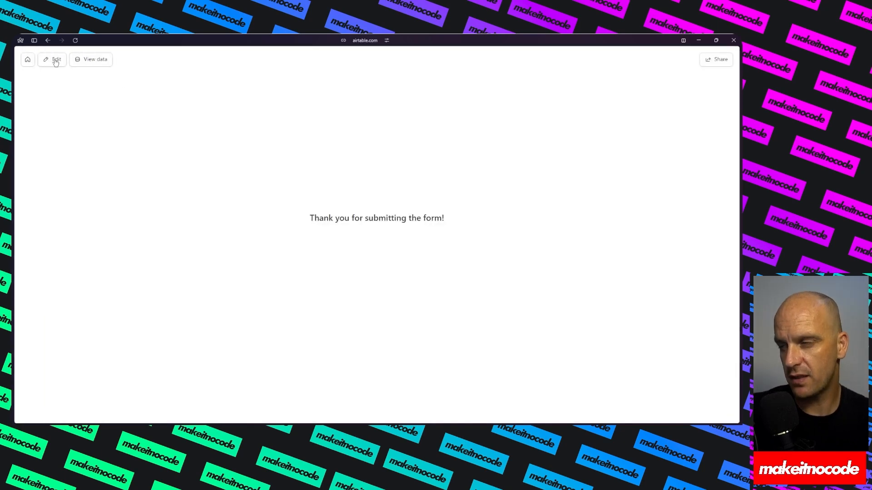
Step: Return to the base's automations and compare the other webhook automations with Form > Send Webhook, leaving the form automation open
{"action": "left_click", "coordinate": [55, 59]}
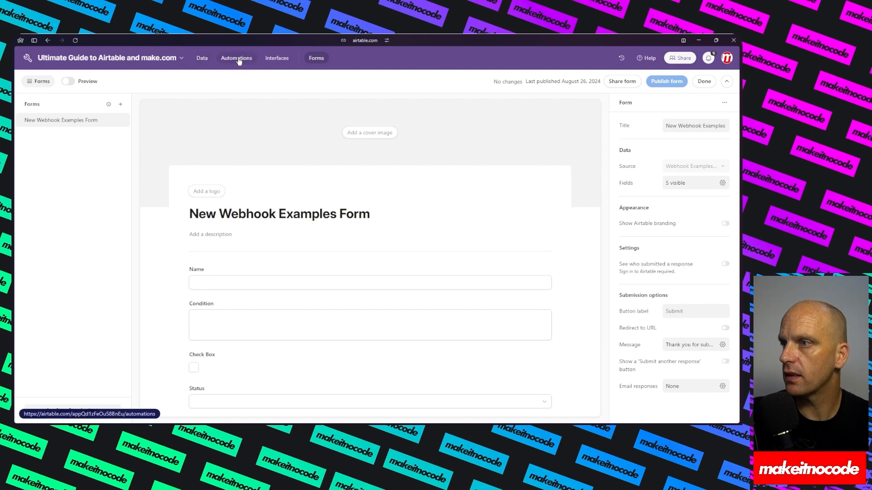
{"action": "left_click", "coordinate": [235, 63]}
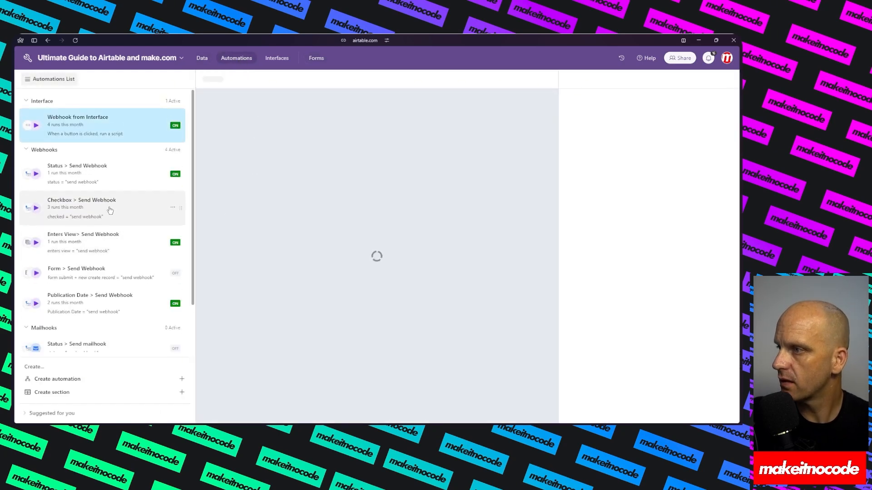
{"action": "left_click", "coordinate": [97, 273]}
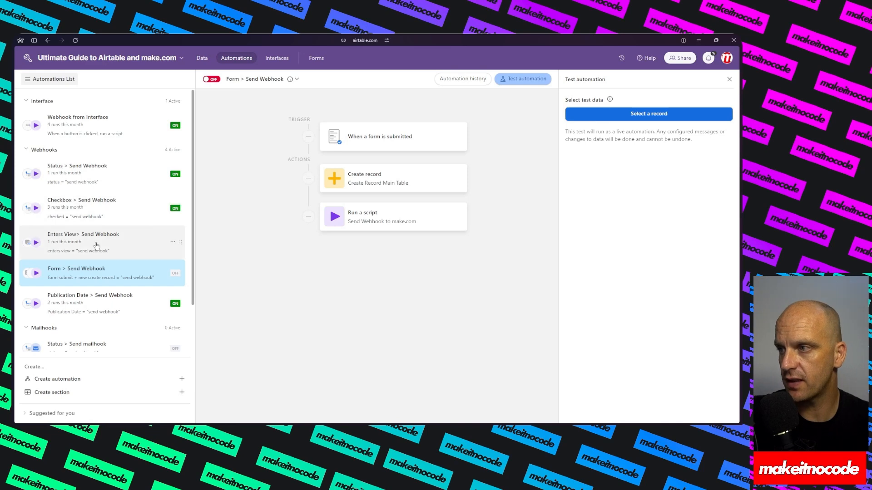
{"action": "left_click", "coordinate": [103, 228]}
{"action": "left_click", "coordinate": [109, 209]}
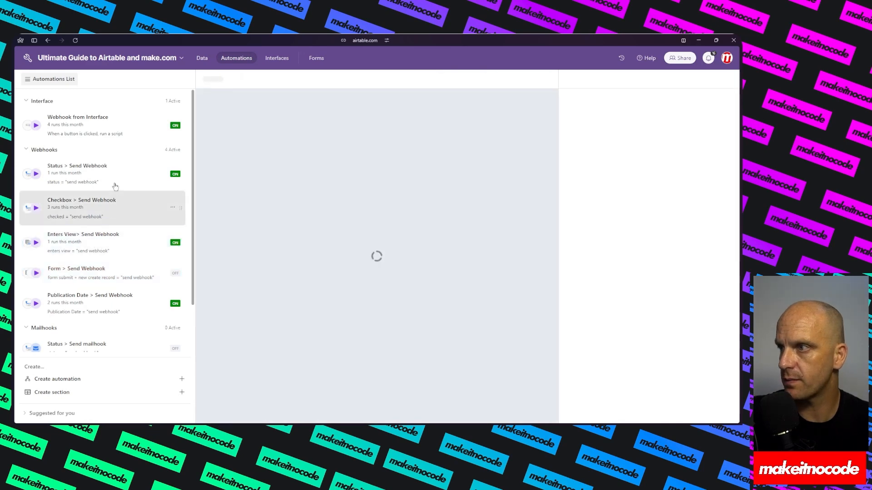
{"action": "left_click", "coordinate": [116, 184]}
{"action": "left_click", "coordinate": [98, 274]}
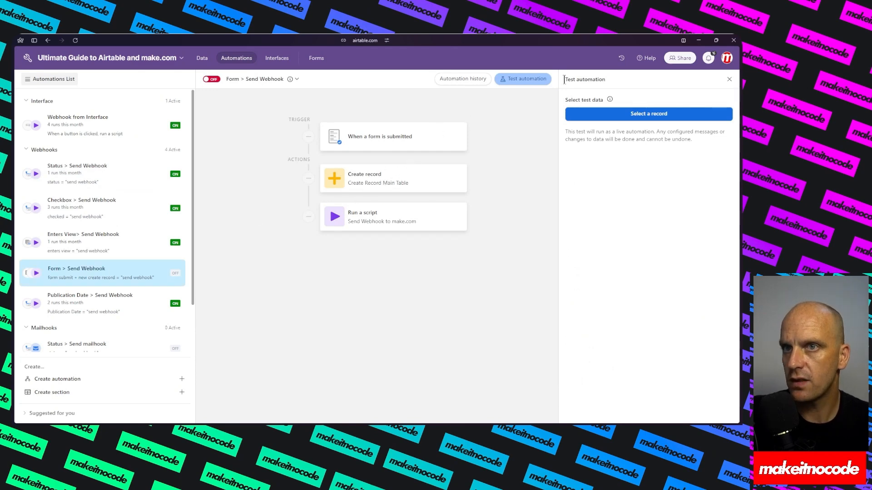
Step: Review the Create record action of the Form > Send Webhook automation, including its target table and field mappings
{"action": "left_click", "coordinate": [527, 79]}
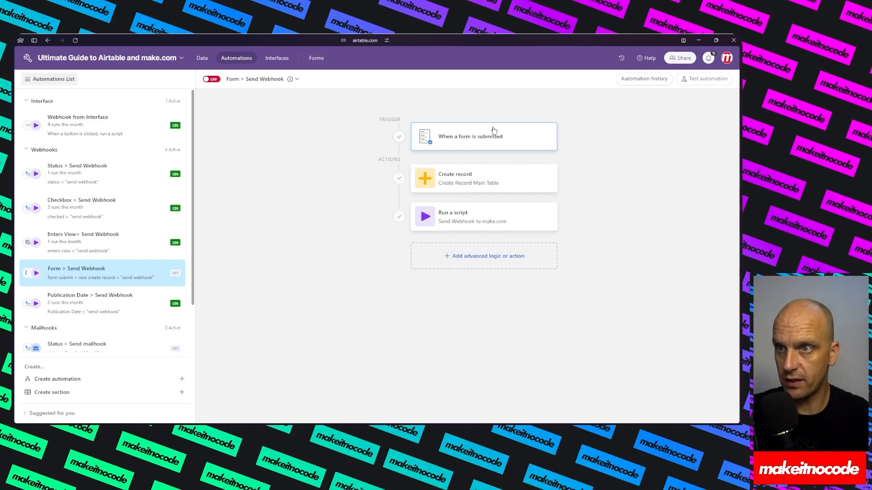
{"action": "left_click", "coordinate": [502, 177]}
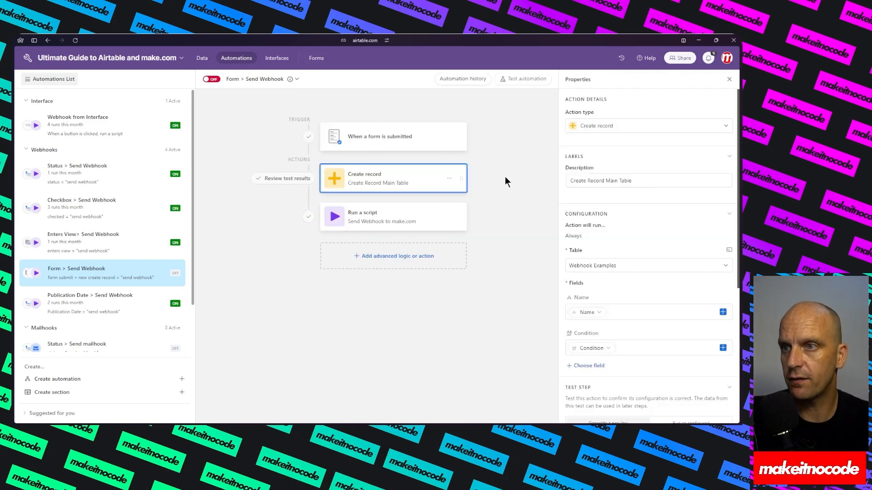
{"action": "scroll", "coordinate": [625, 222], "scroll_direction": "down", "scroll_amount": 2}
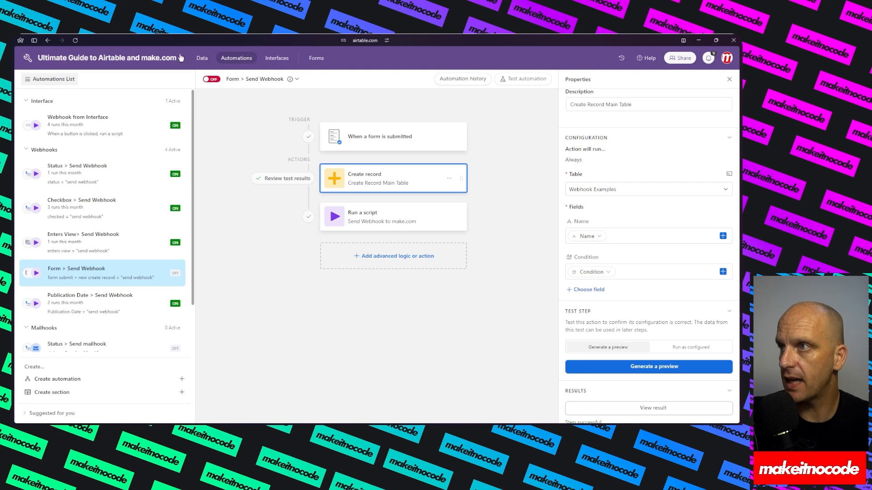
Step: Inspect the submitted Example 8 record in the Webhook Examples Form table, then return to the Webhook Examples table
{"action": "left_click", "coordinate": [197, 58]}
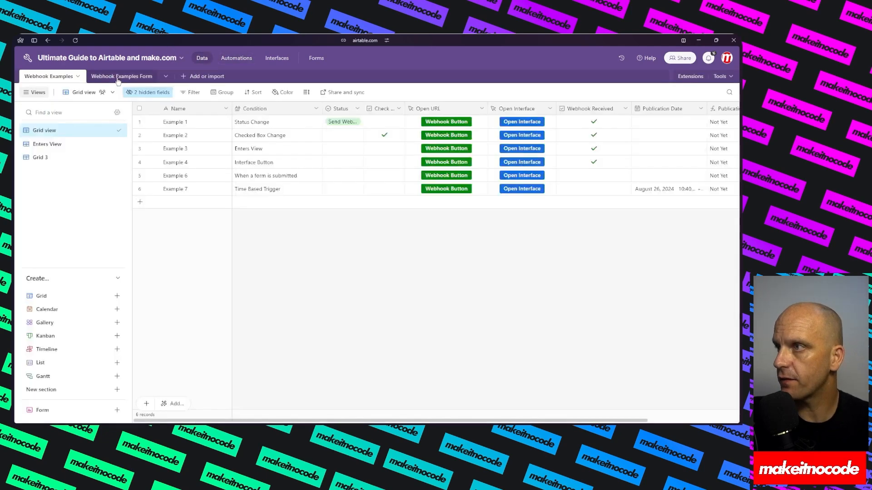
{"action": "left_click", "coordinate": [117, 78]}
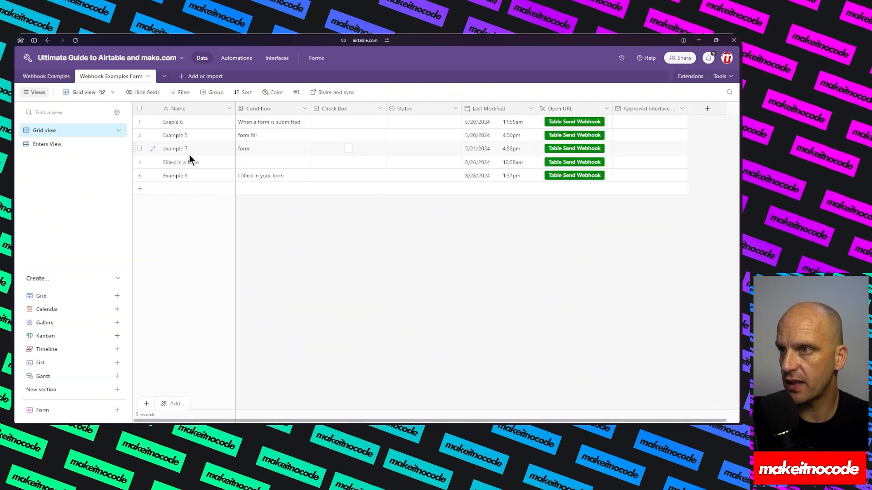
{"action": "left_click", "coordinate": [153, 176]}
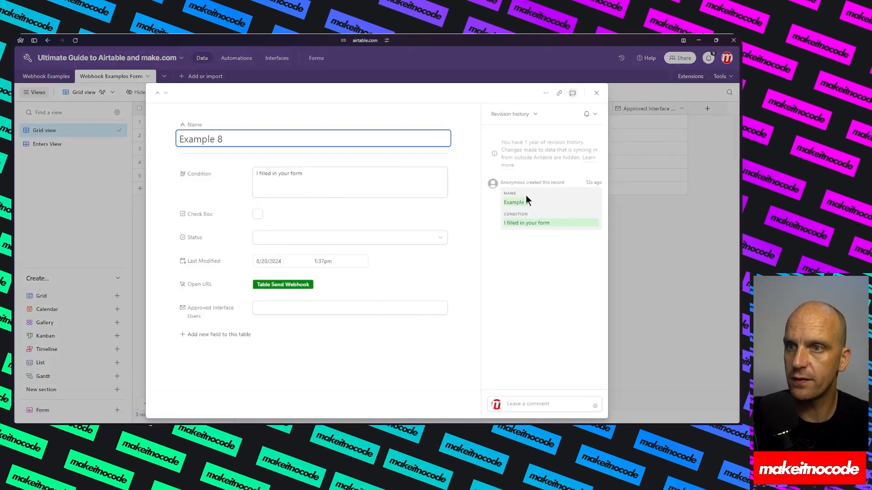
{"action": "left_click", "coordinate": [596, 93]}
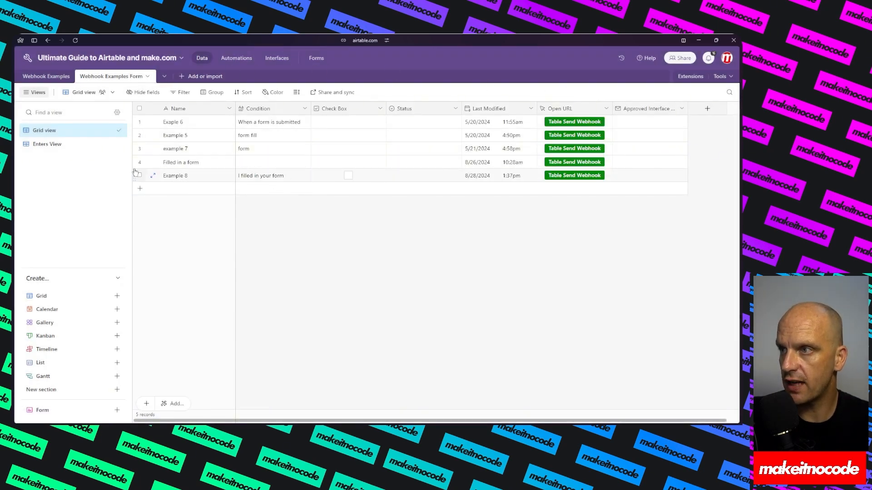
{"action": "left_click", "coordinate": [36, 75]}
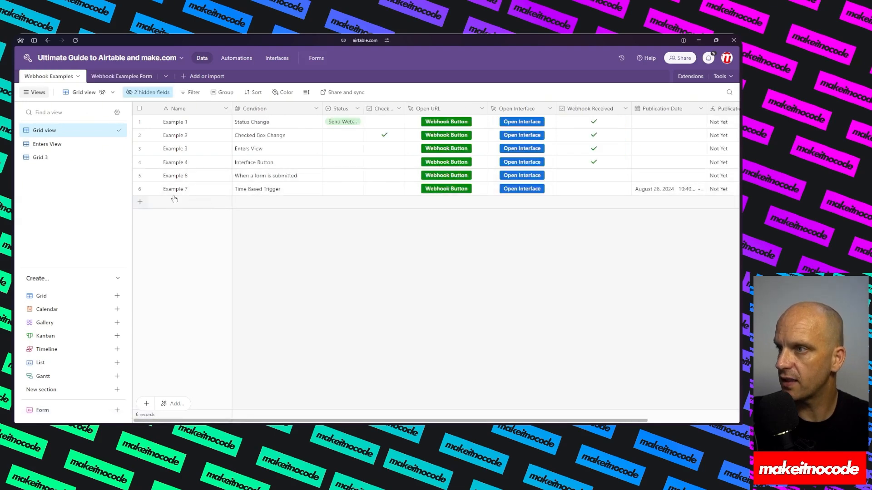
Step: In the form automation's script, reselect the Airtable record ID from the Create record action as the recordId value and finish editing
{"action": "left_click", "coordinate": [240, 59]}
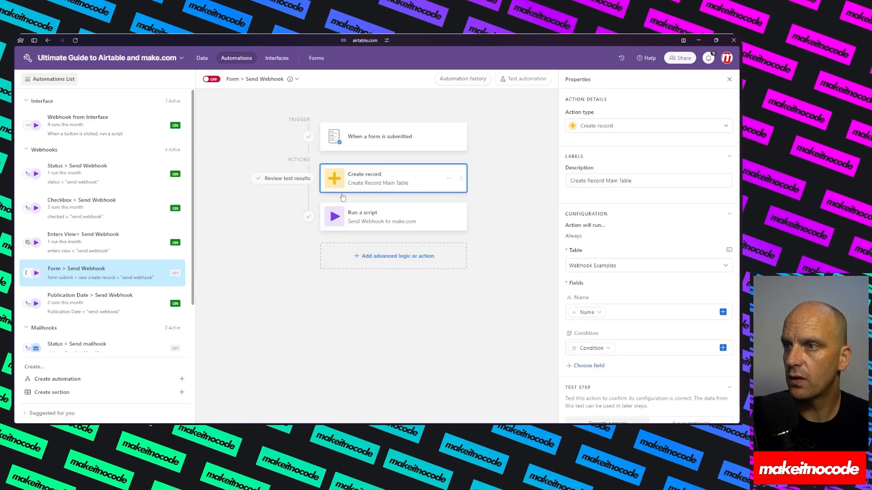
{"action": "left_click", "coordinate": [367, 224]}
{"action": "left_click", "coordinate": [695, 271]}
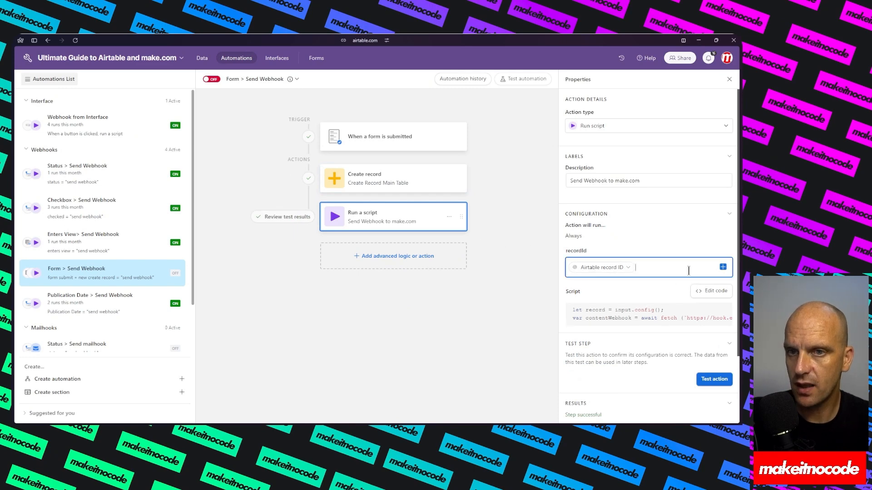
{"action": "left_click", "coordinate": [707, 293]}
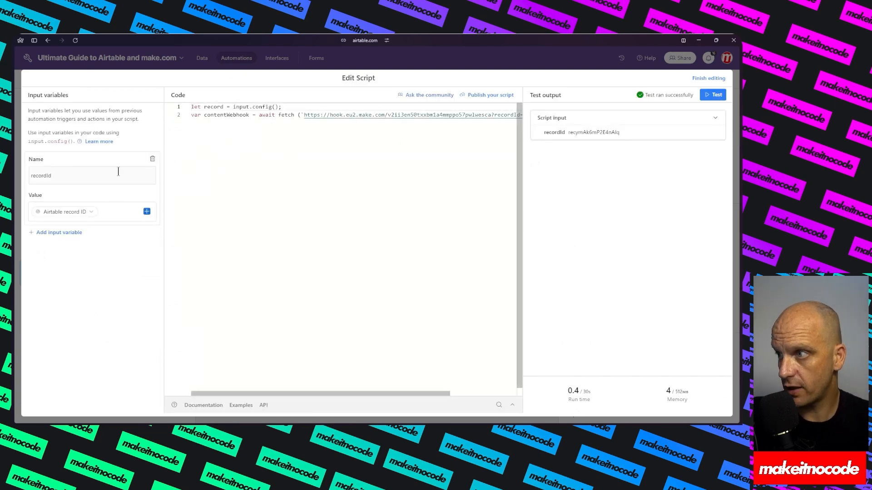
{"action": "left_click", "coordinate": [108, 206]}
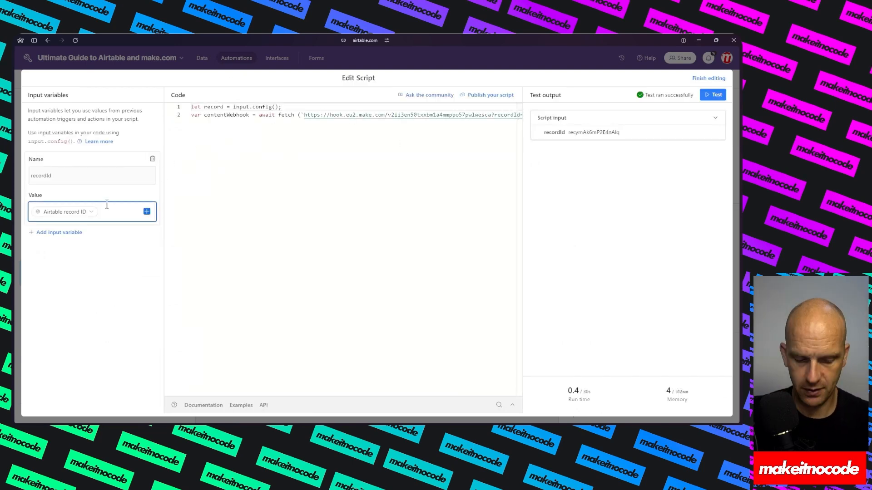
{"action": "key", "text": "BackSpace"}
{"action": "left_click", "coordinate": [146, 212]}
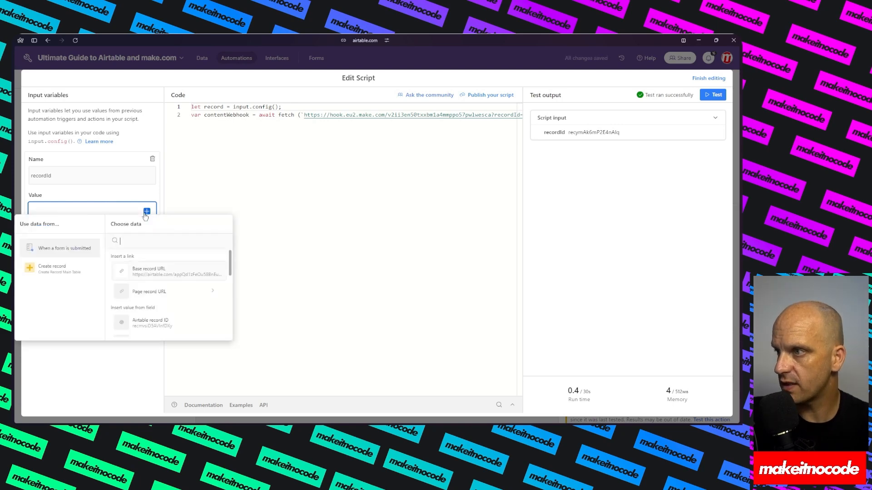
{"action": "left_click", "coordinate": [52, 270]}
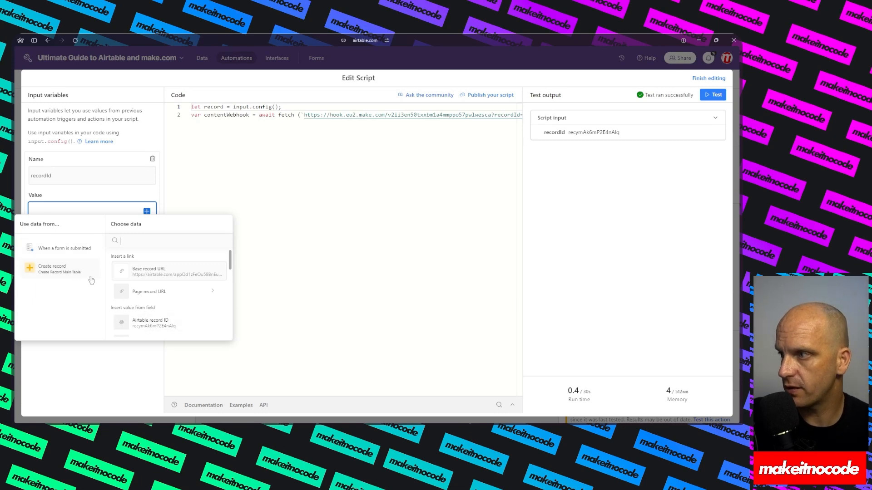
{"action": "left_click", "coordinate": [150, 323]}
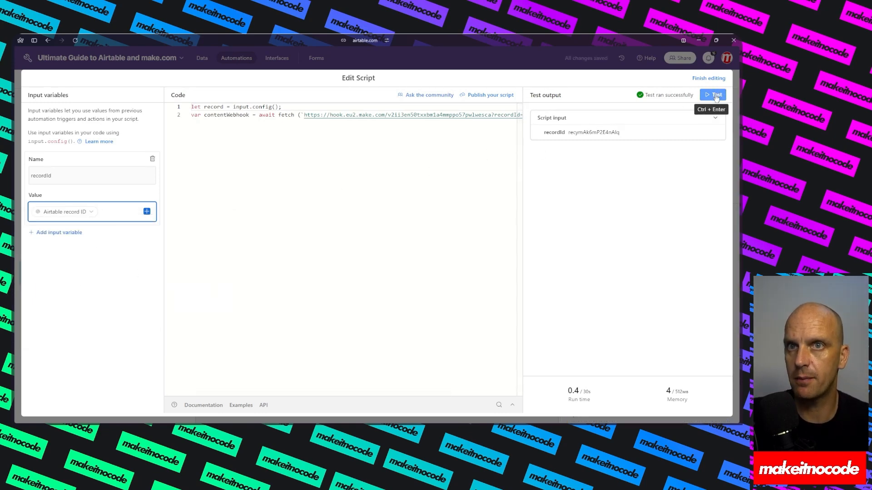
{"action": "left_click", "coordinate": [709, 79]}
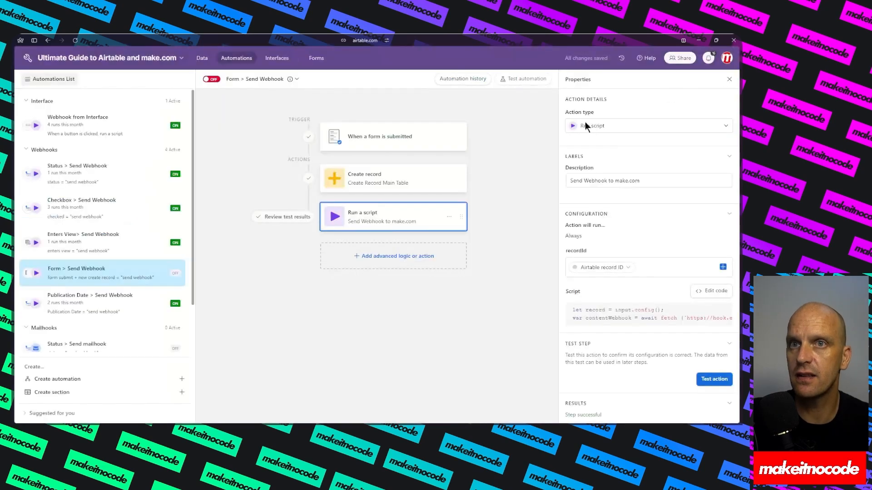
Step: Run a test of the Form > Send Webhook automation using the Example 8 record
{"action": "left_click", "coordinate": [536, 84]}
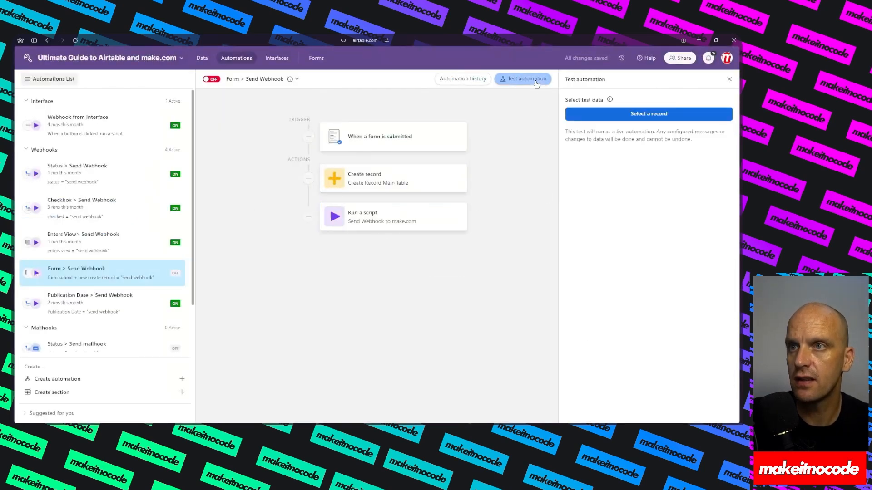
{"action": "left_click", "coordinate": [620, 117]}
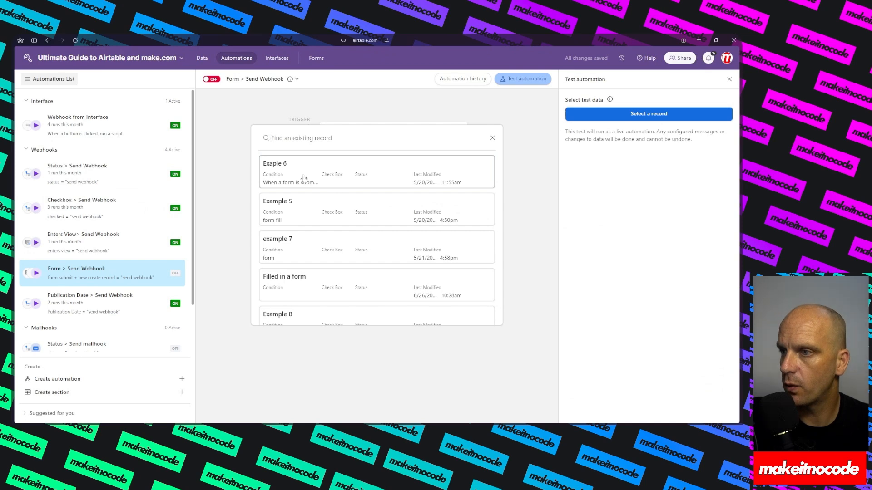
{"action": "scroll", "coordinate": [302, 283], "scroll_direction": "down", "scroll_amount": 1}
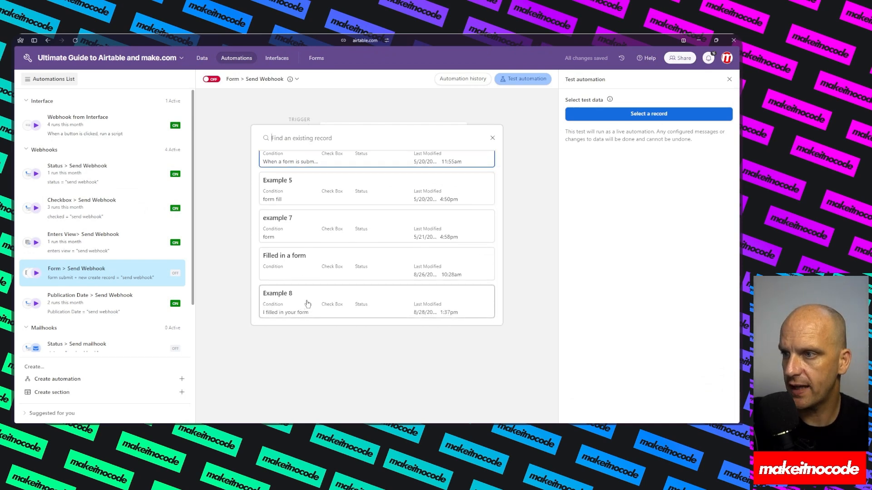
{"action": "left_click", "coordinate": [306, 302]}
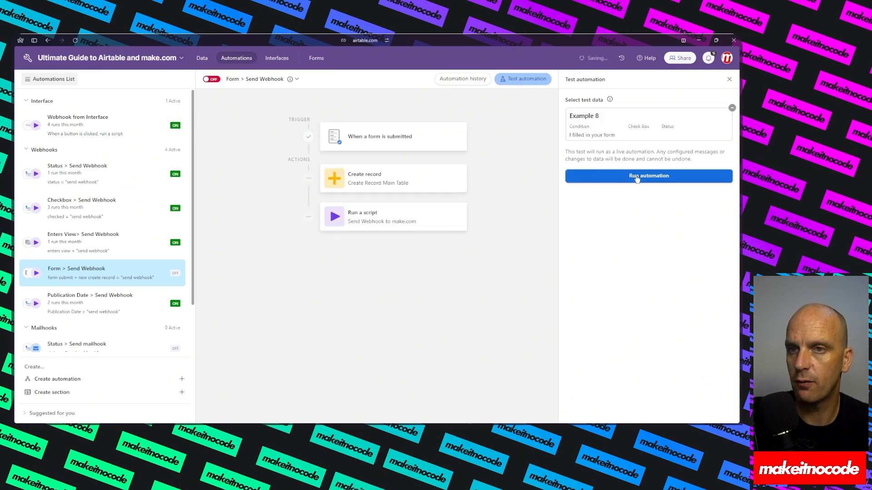
{"action": "left_click", "coordinate": [643, 176]}
Step: Check the scenario run in Make, switch back to Airtable and inspect the records in the Webhook Examples table
{"action": "mouse_move", "coordinate": [12, 140]}
{"action": "left_click", "coordinate": [54, 109]}
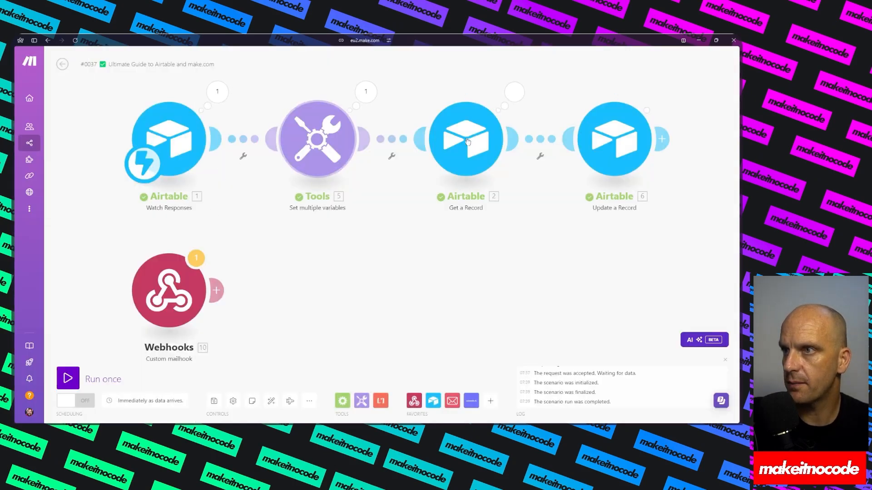
{"action": "mouse_move", "coordinate": [12, 111]}
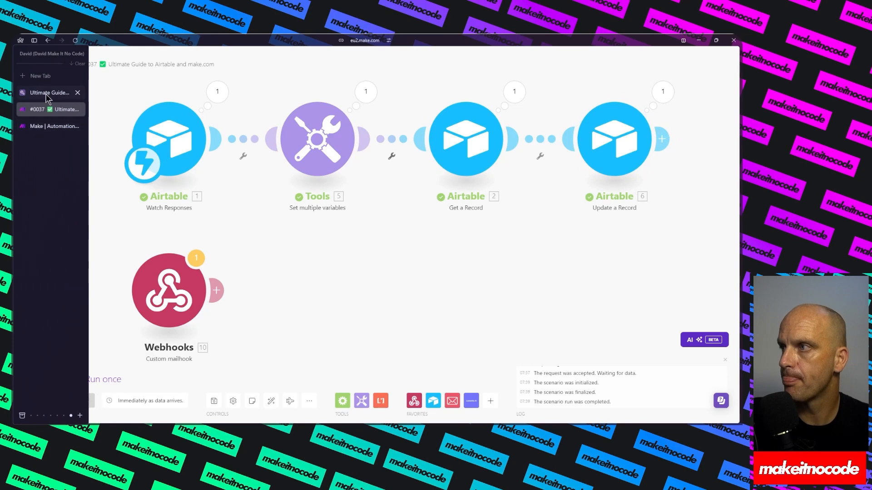
{"action": "left_click", "coordinate": [63, 92]}
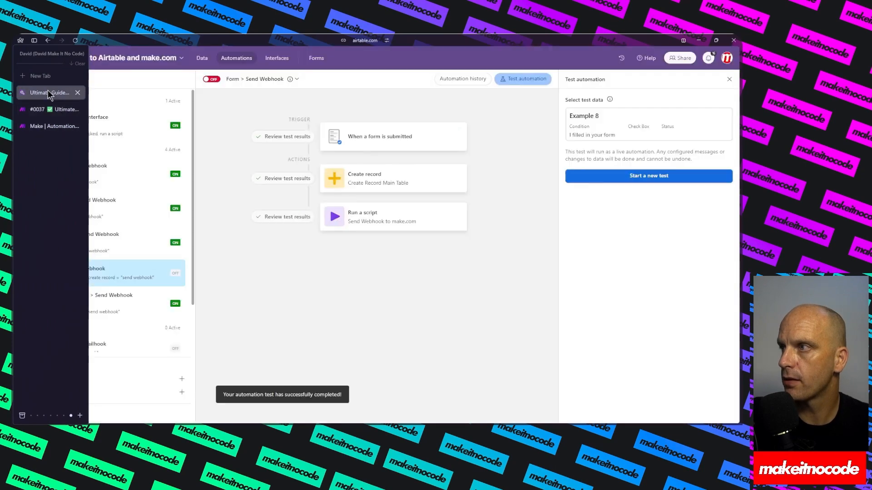
{"action": "left_click", "coordinate": [205, 59]}
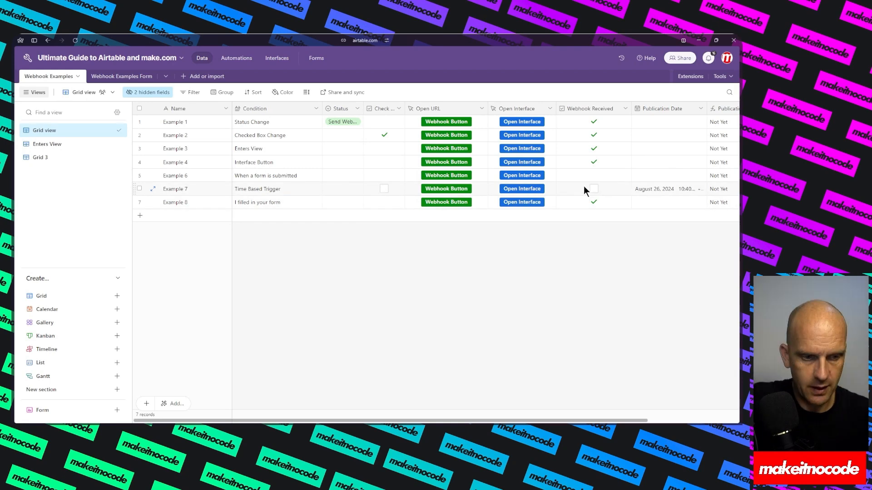
Step: Set the Publication Date of the Example 7 record to today, August 28, 2024
{"action": "scroll", "coordinate": [585, 188], "scroll_direction": "right", "scroll_amount": 3}
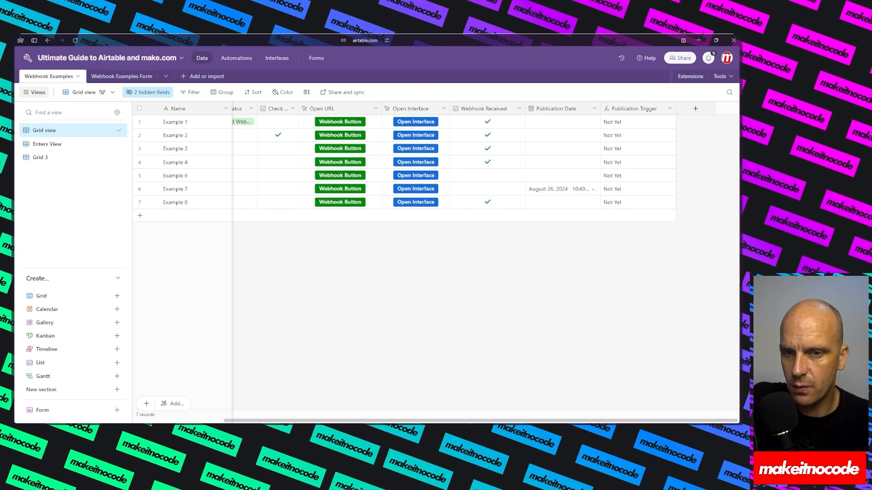
{"action": "left_click", "coordinate": [554, 188]}
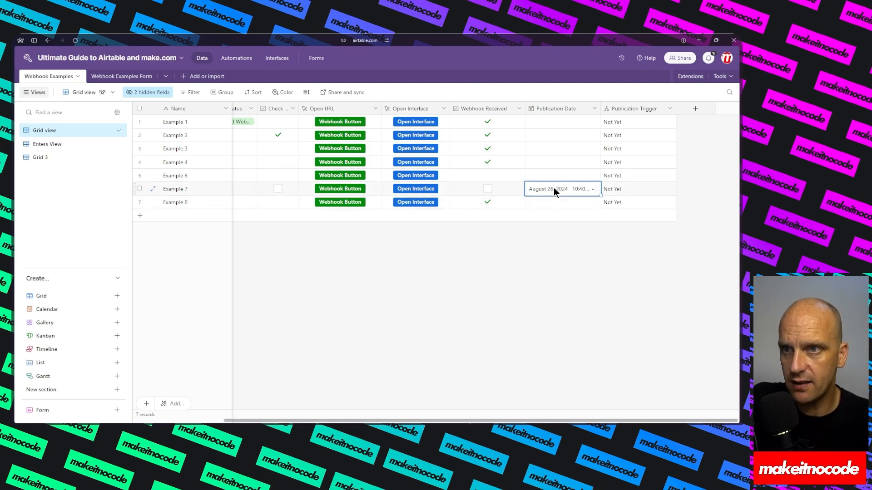
{"action": "left_click", "coordinate": [565, 189]}
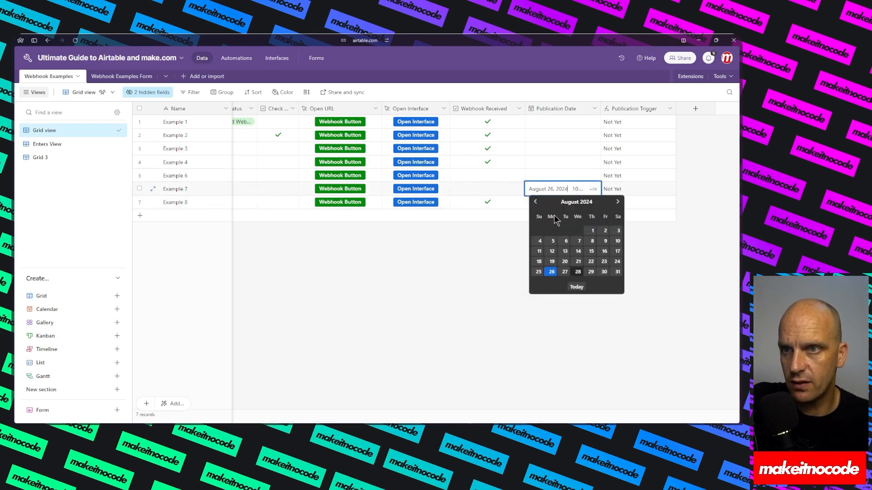
{"action": "left_click", "coordinate": [576, 288]}
Step: Set the time in Example 7's Publication Date to 01:40
{"action": "left_click", "coordinate": [579, 189]}
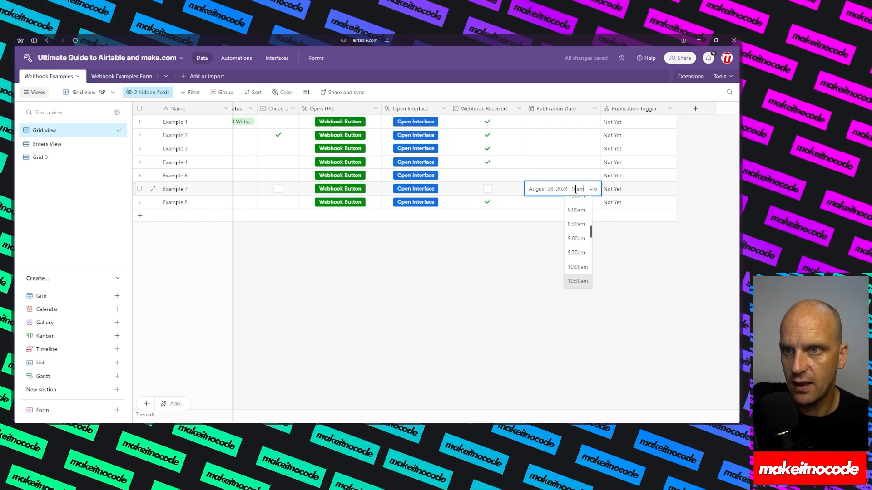
{"action": "left_click_drag", "start_coordinate": [584, 189], "coordinate": [572, 190]}
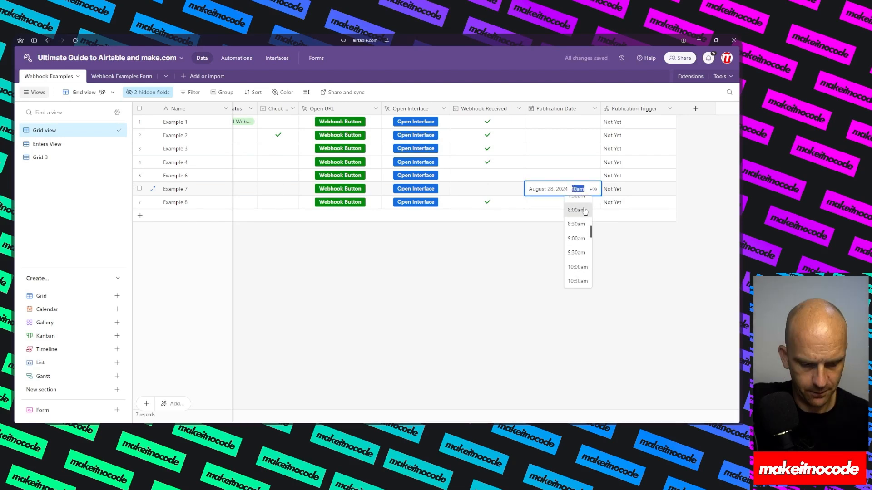
{"action": "type", "text": "4"}
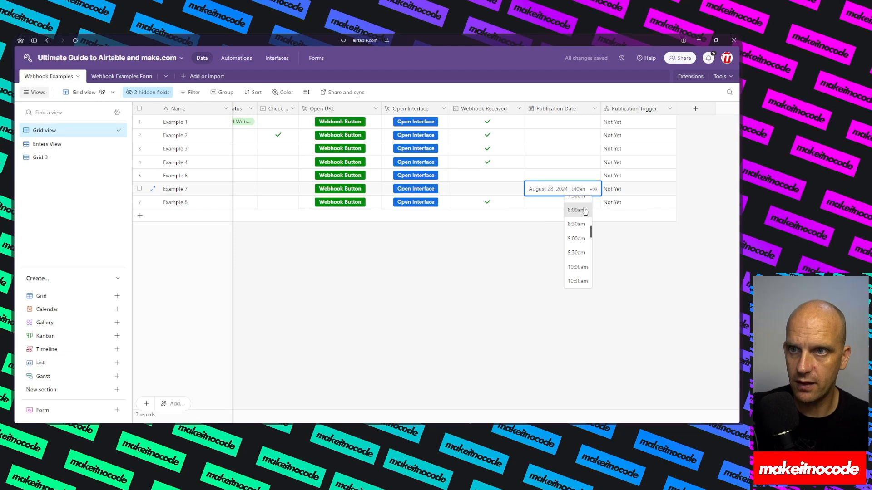
{"action": "key", "text": "Left"}
{"action": "key", "text": "Left"}
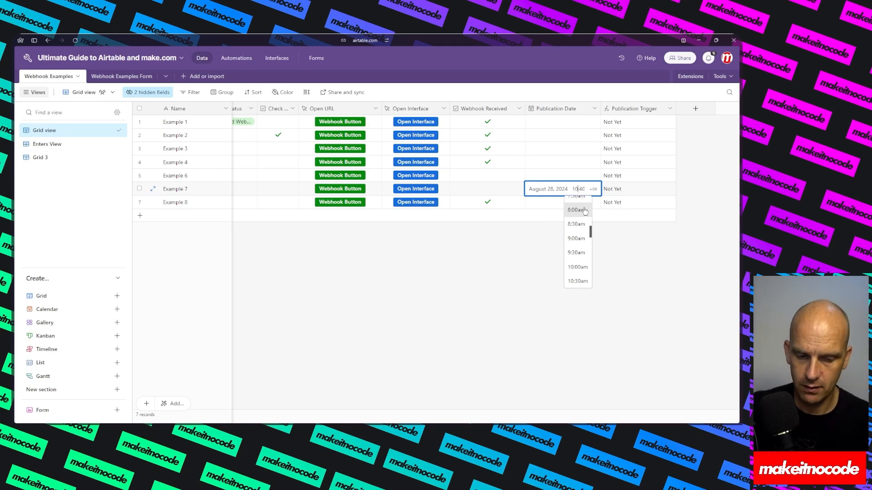
{"action": "key", "text": "BackSpace"}
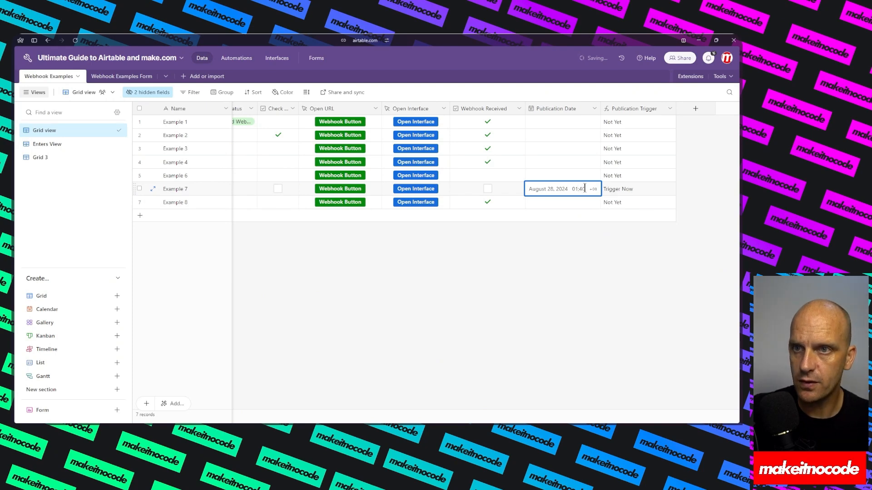
Step: Change the time in Example 7's Publication Date to 1:45 and commit the cell
{"action": "left_click_drag", "start_coordinate": [584, 189], "coordinate": [589, 189]}
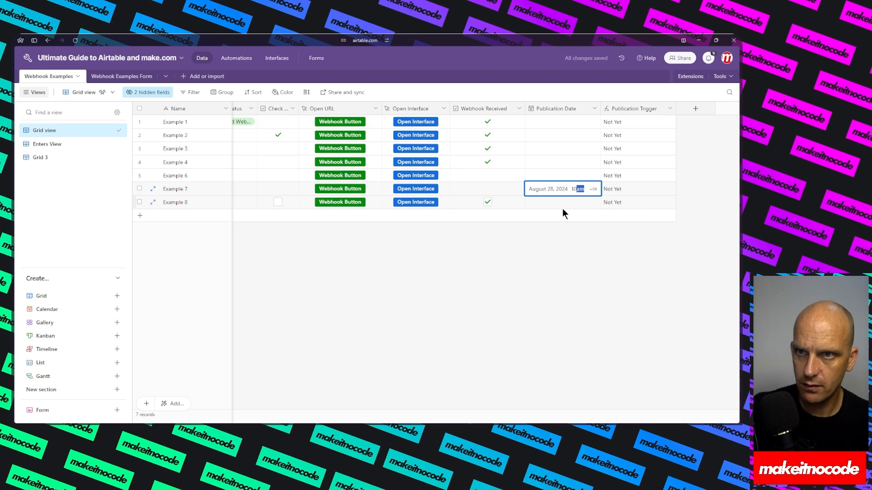
{"action": "key", "text": "Left"}
{"action": "key", "text": "BackSpace"}
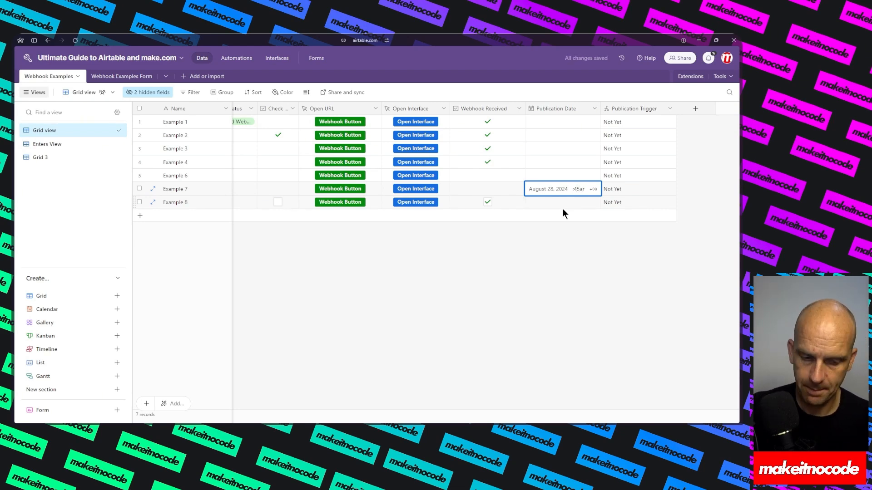
{"action": "left_click", "coordinate": [597, 245]}
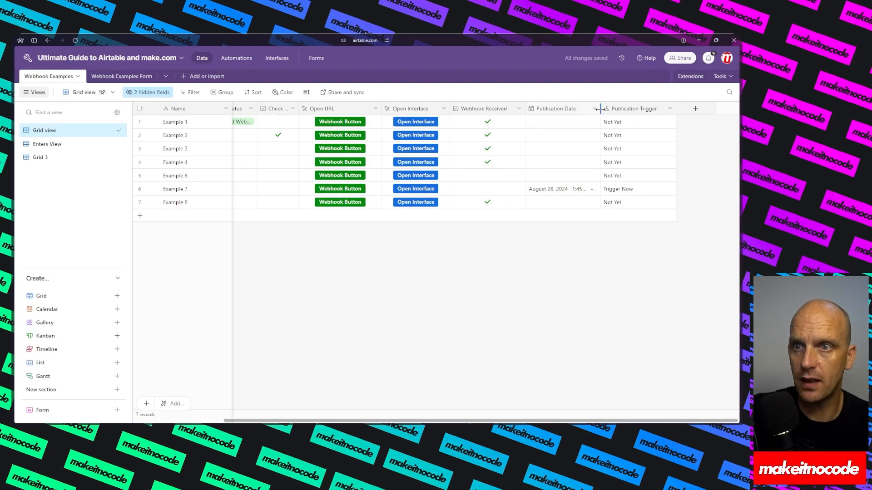
Step: Widen the Publication Date column and review the Publication Trigger field's formula, including its NOW() and 15-minute conditions, saving the field
{"action": "left_click_drag", "start_coordinate": [599, 109], "coordinate": [621, 109]}
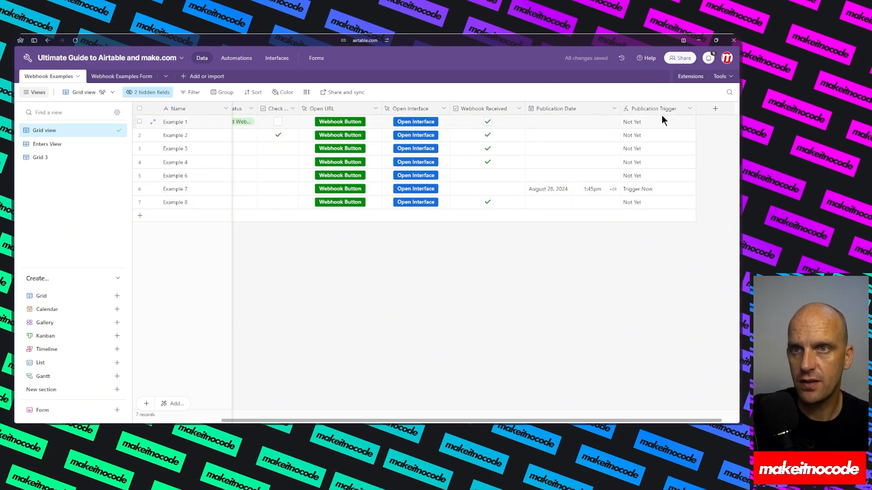
{"action": "left_click", "coordinate": [681, 109]}
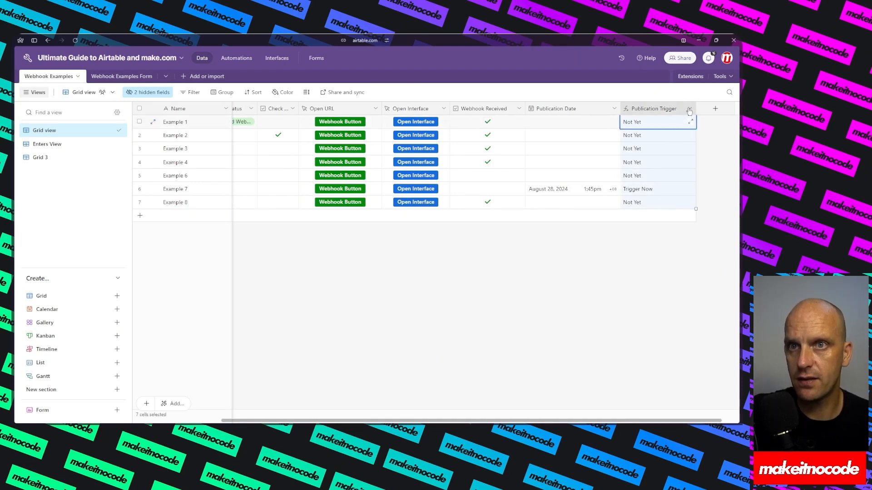
{"action": "left_click", "coordinate": [690, 109]}
{"action": "left_click", "coordinate": [598, 131]}
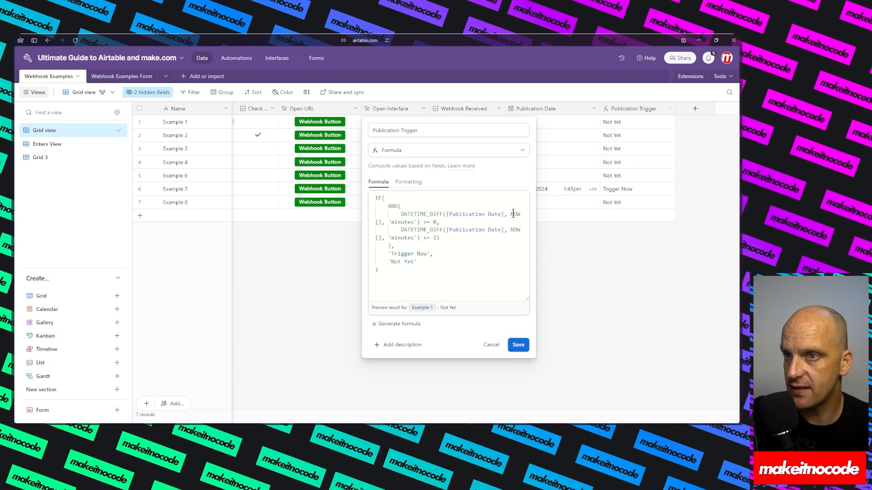
{"action": "left_click_drag", "start_coordinate": [514, 213], "coordinate": [521, 213]}
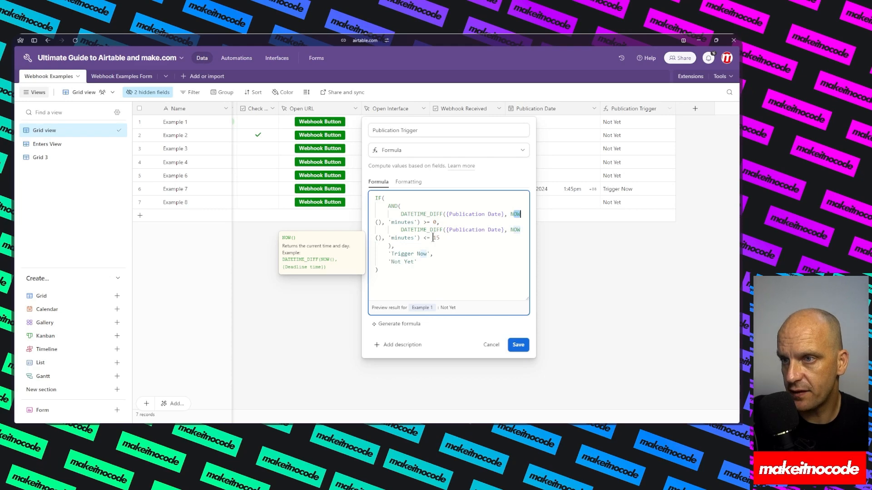
{"action": "left_click_drag", "start_coordinate": [422, 239], "coordinate": [446, 238]}
{"action": "mouse_move", "coordinate": [391, 254]}
{"action": "left_mouse_down"}
{"action": "mouse_move", "coordinate": [429, 253]}
{"action": "mouse_move", "coordinate": [389, 263]}
{"action": "left_mouse_up"}
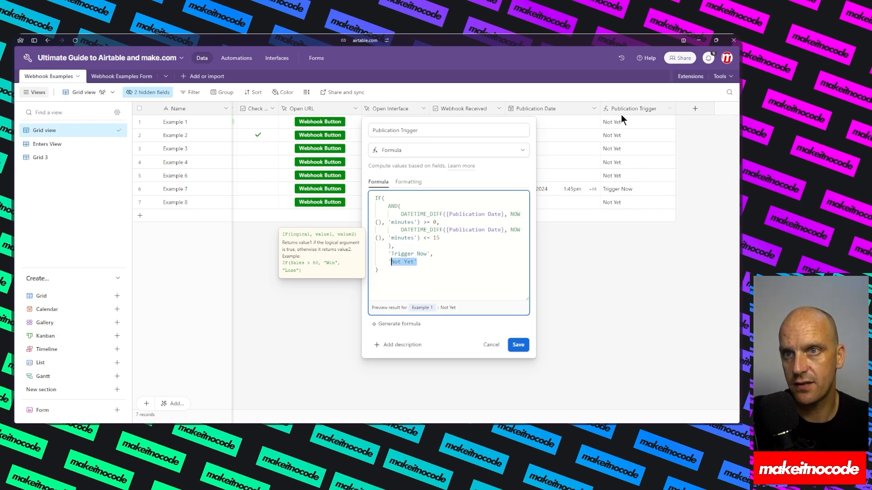
{"action": "left_click", "coordinate": [520, 346]}
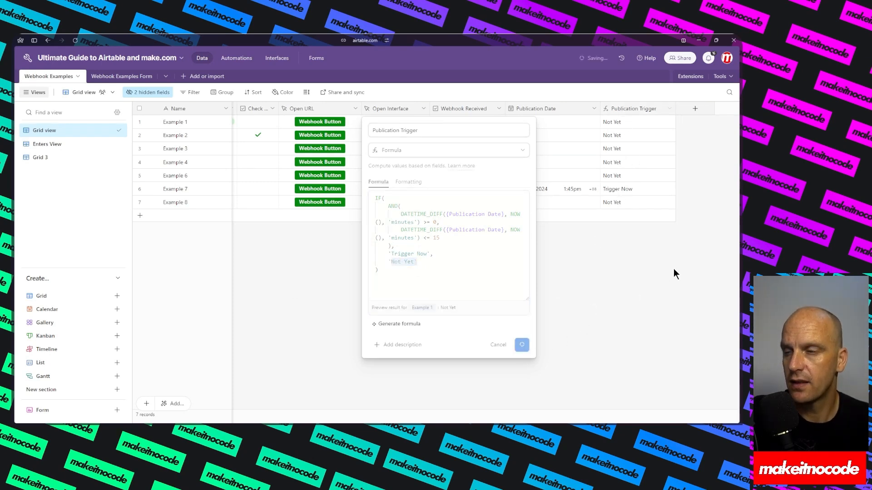
Step: Inspect the record-matching trigger of the Publication Date > Send Webhook automation and look through the available trigger types
{"action": "left_click", "coordinate": [236, 58]}
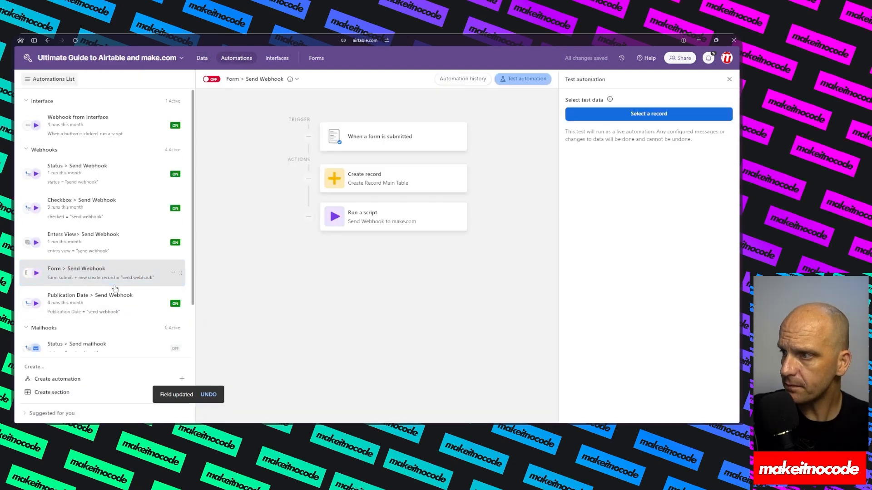
{"action": "left_click", "coordinate": [120, 306]}
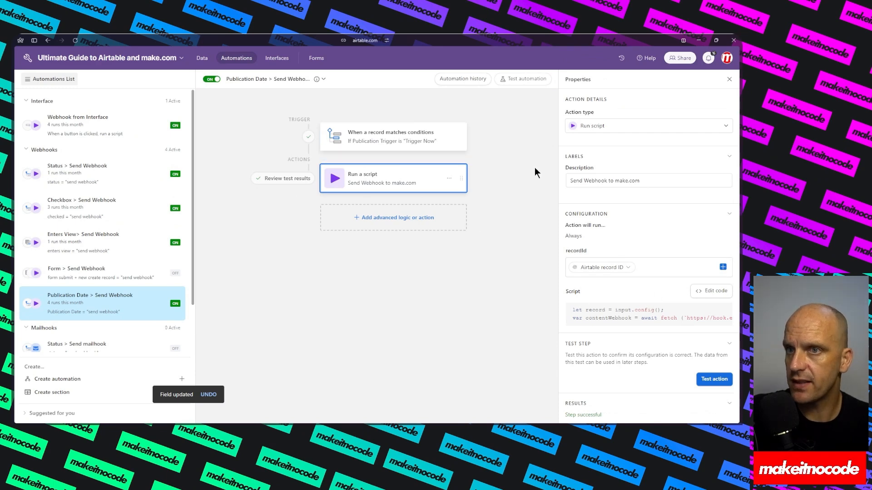
{"action": "left_click", "coordinate": [401, 130]}
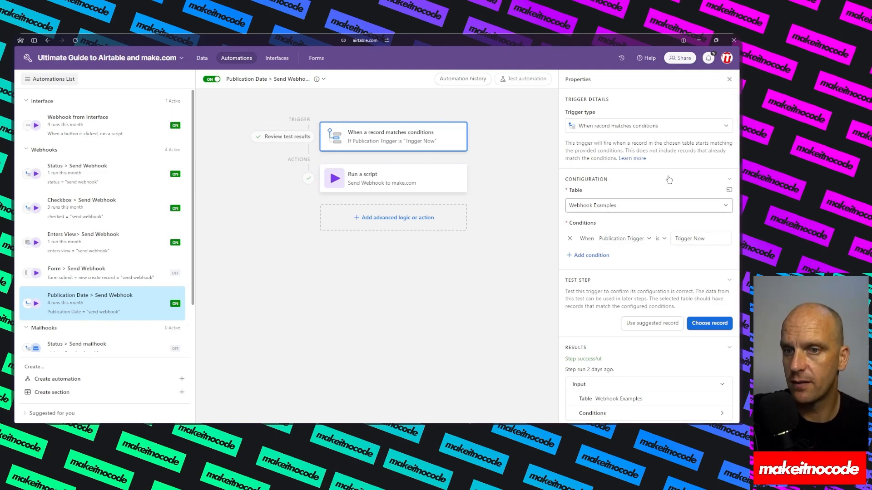
{"action": "left_click", "coordinate": [698, 127]}
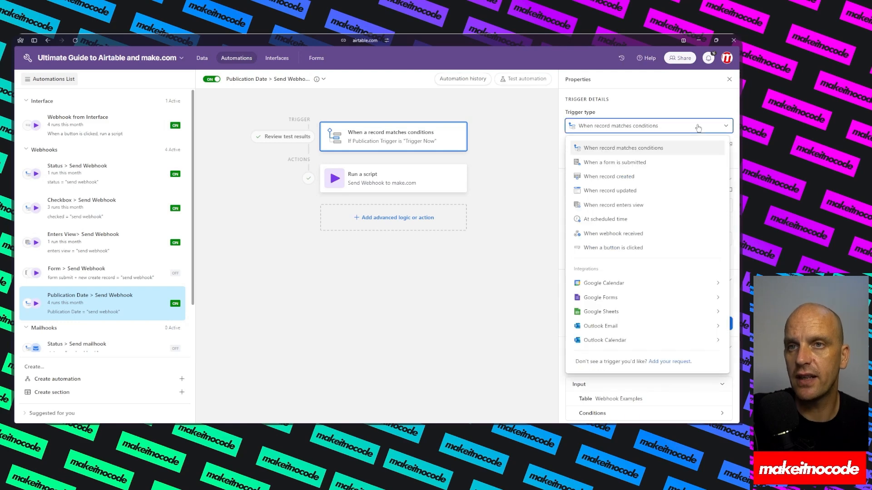
{"action": "left_click", "coordinate": [487, 121]}
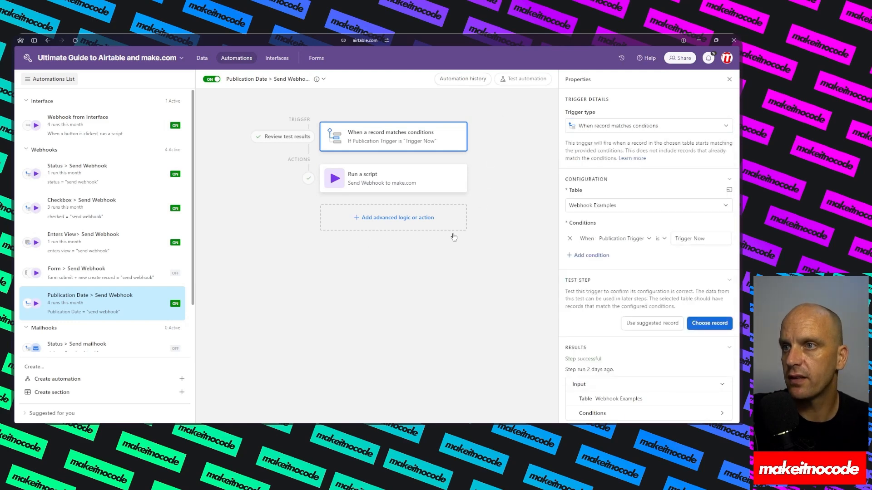
Step: Create a new automation with an At a scheduled time trigger, set its interval type to One time and inspect the date setting
{"action": "left_click", "coordinate": [182, 379]}
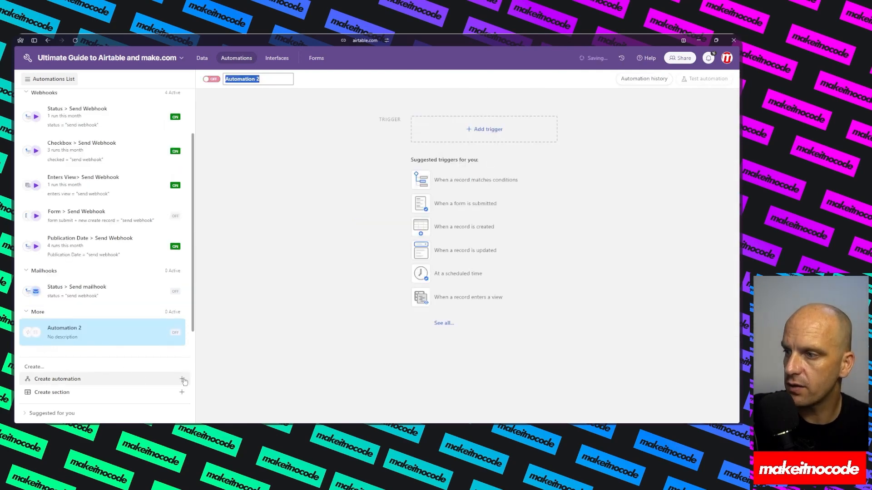
{"action": "left_click", "coordinate": [449, 276]}
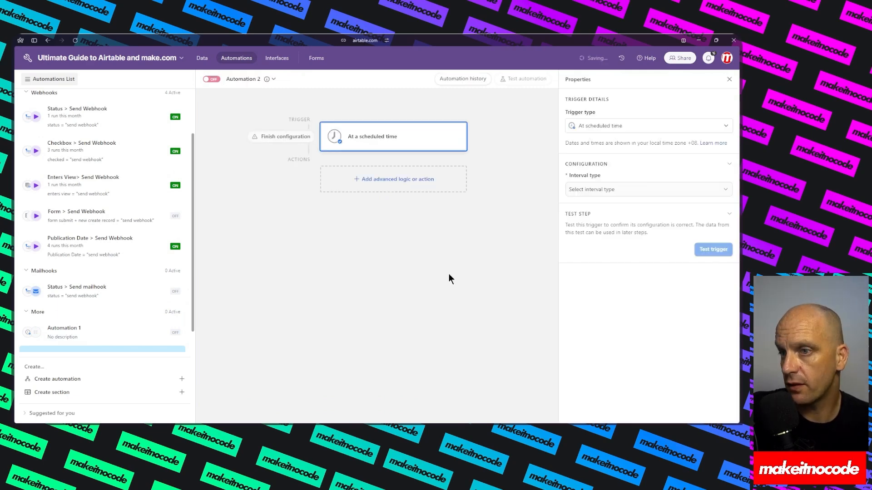
{"action": "left_click", "coordinate": [625, 190]}
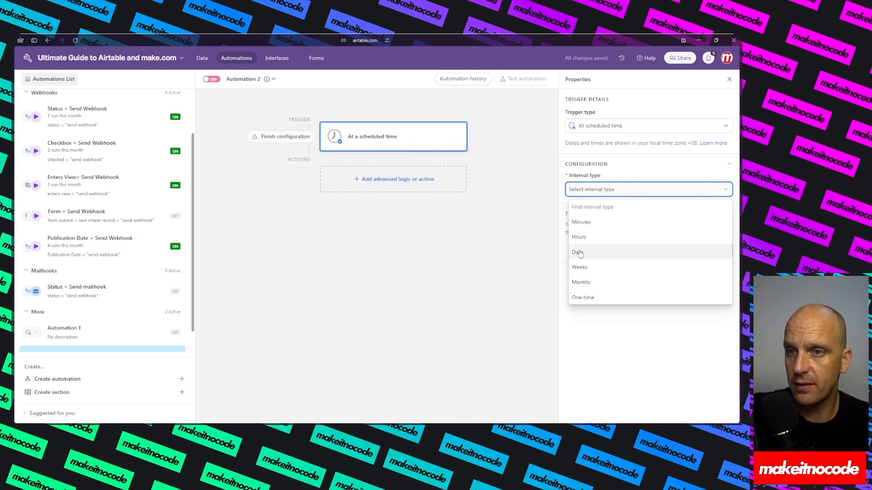
{"action": "left_click", "coordinate": [586, 298]}
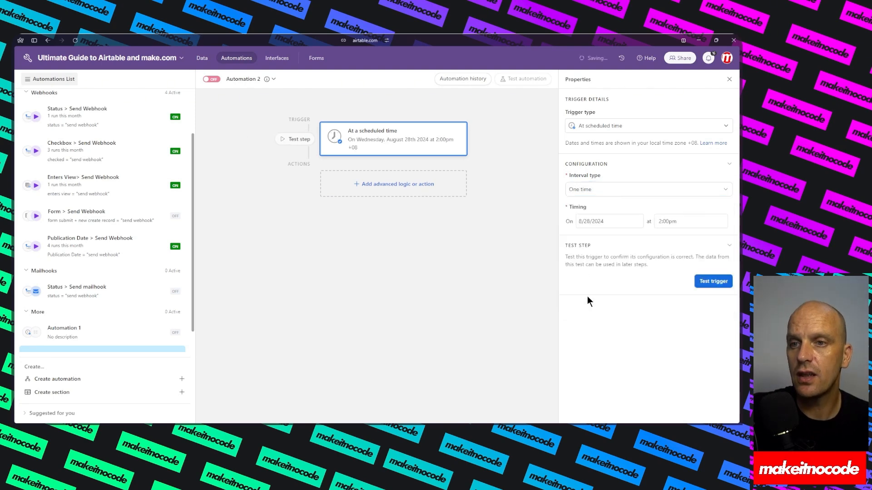
{"action": "left_click", "coordinate": [623, 225]}
{"action": "double_click", "coordinate": [624, 224]}
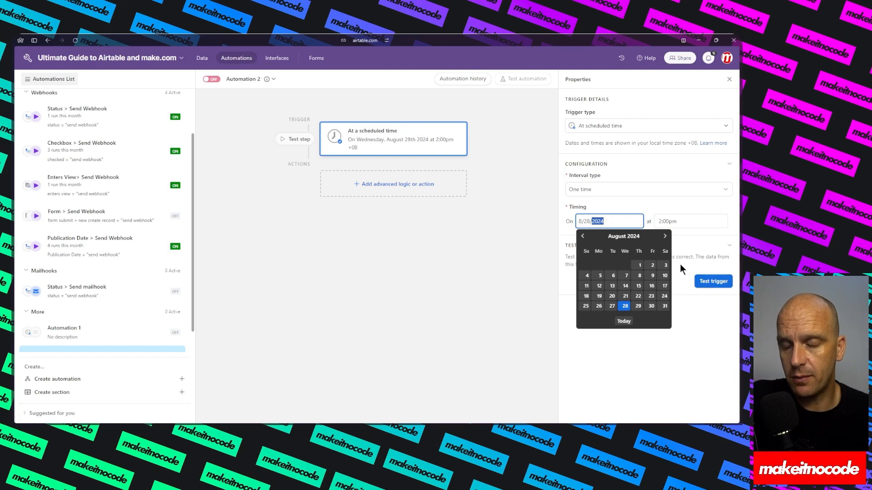
{"action": "left_click", "coordinate": [717, 317]}
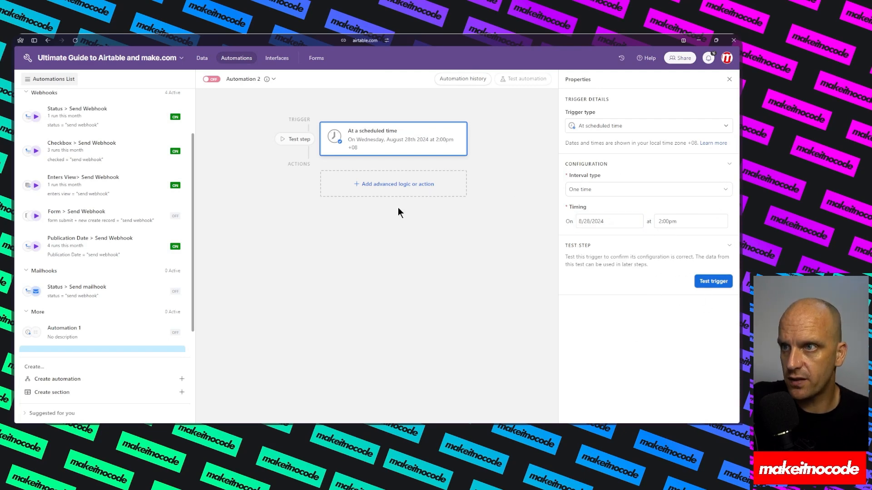
Step: Delete the newly created scheduled-time automation, Automation 2
{"action": "left_click", "coordinate": [728, 79]}
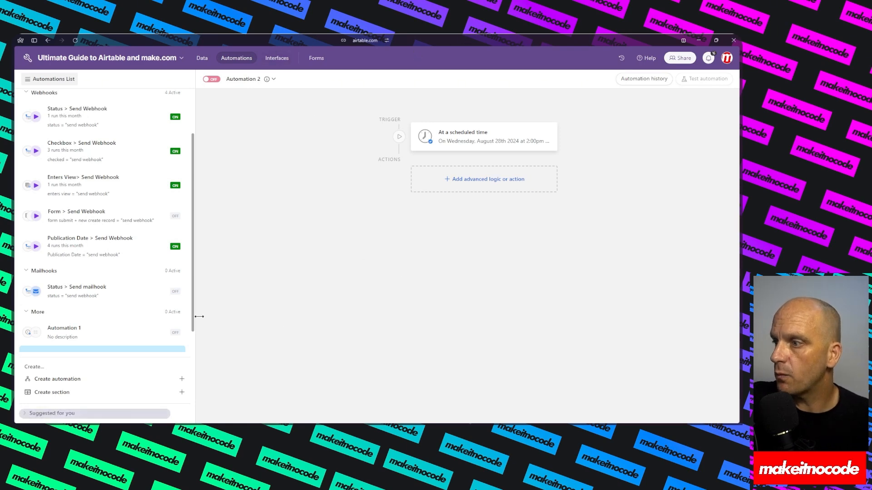
{"action": "scroll", "coordinate": [171, 305], "scroll_direction": "down", "scroll_amount": 1}
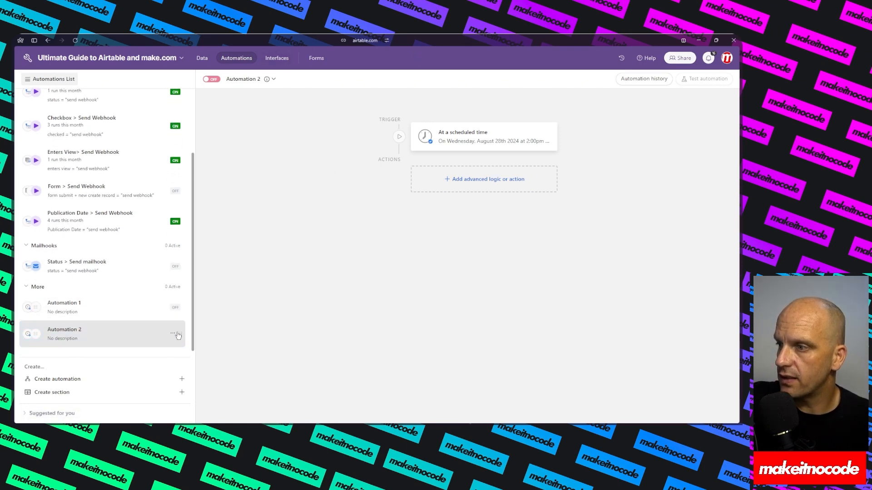
{"action": "left_click", "coordinate": [172, 335]}
{"action": "left_click", "coordinate": [119, 384]}
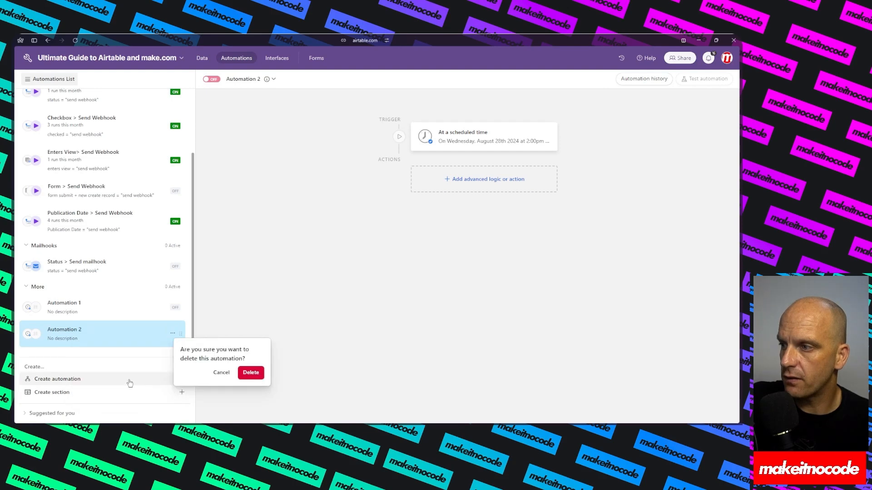
{"action": "left_click", "coordinate": [249, 373]}
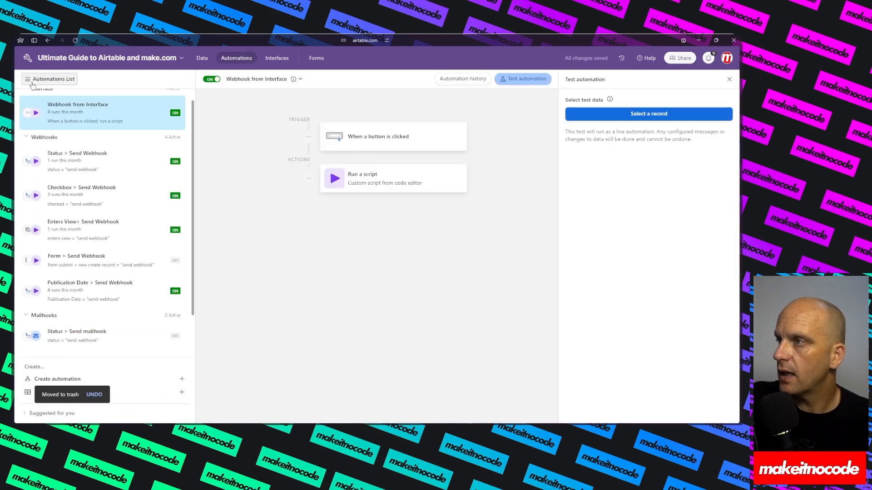
{"action": "scroll", "coordinate": [51, 129], "scroll_direction": "up", "scroll_amount": 1}
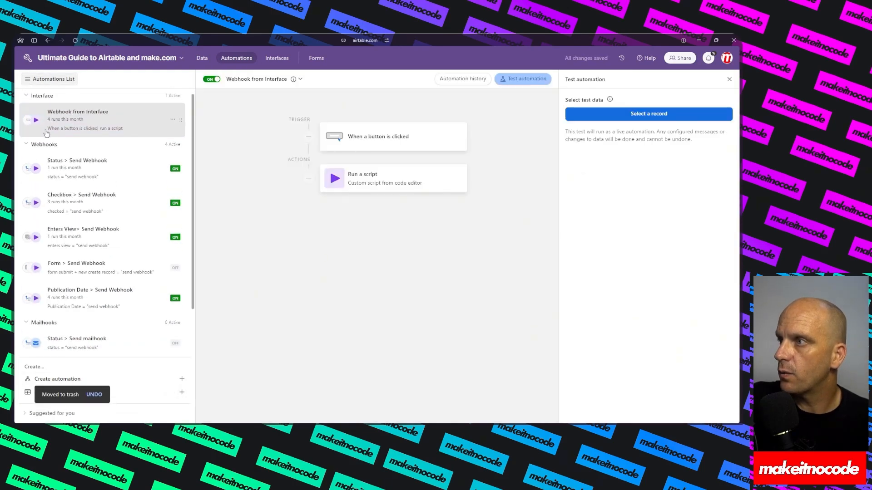
Step: Switch to Make and run the Ultimate Guide to Airtable and make.com scenario once
{"action": "left_click", "coordinate": [202, 58]}
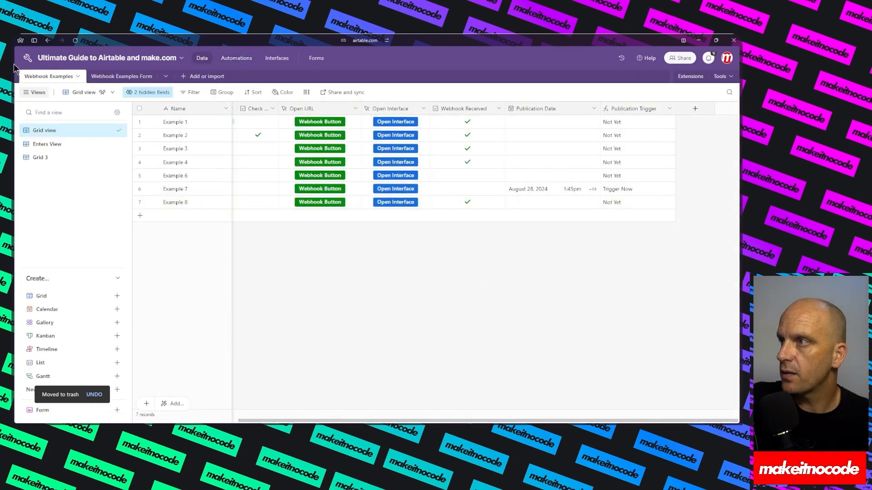
{"action": "mouse_move", "coordinate": [15, 68]}
{"action": "left_click", "coordinate": [46, 109]}
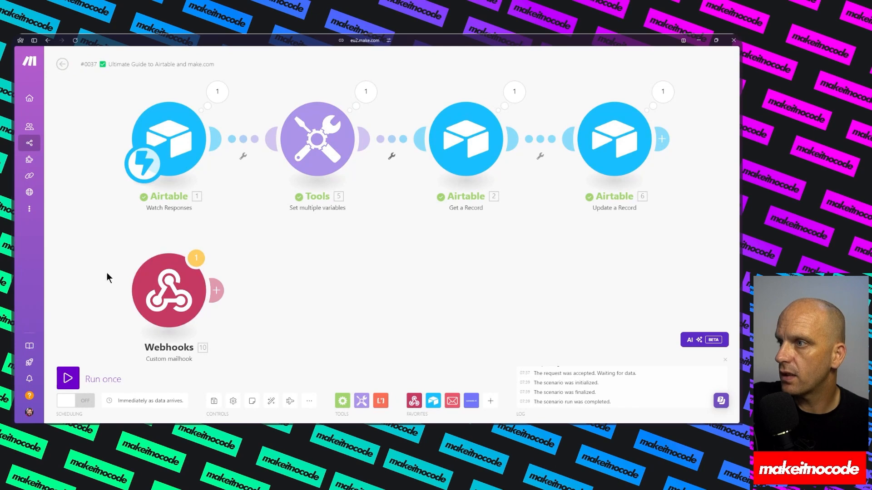
{"action": "left_click", "coordinate": [72, 378]}
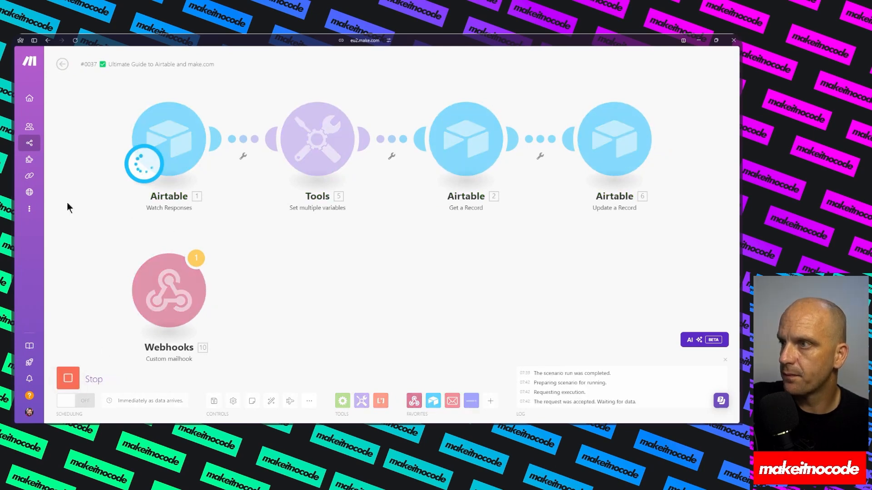
Step: Switch back to Airtable and run a test of the Publication Date > Send Webhook automation with the Example 7 record
{"action": "mouse_move", "coordinate": [18, 136]}
{"action": "left_click", "coordinate": [42, 94]}
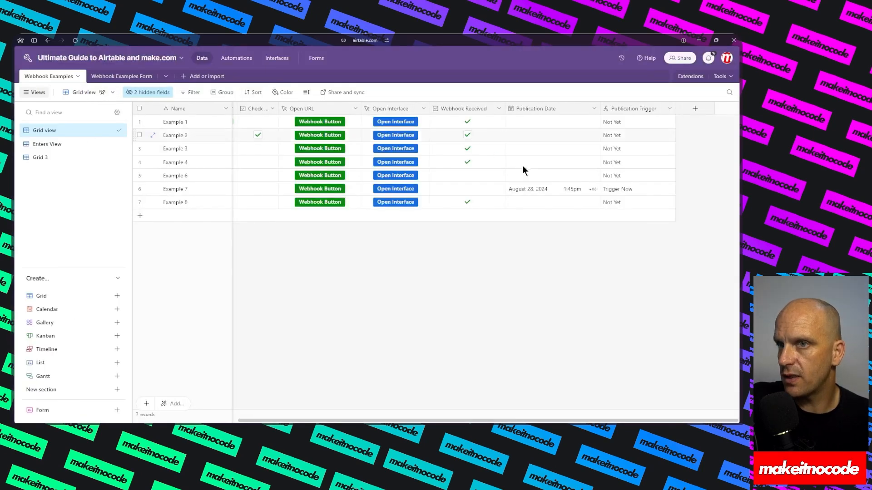
{"action": "left_click", "coordinate": [229, 59]}
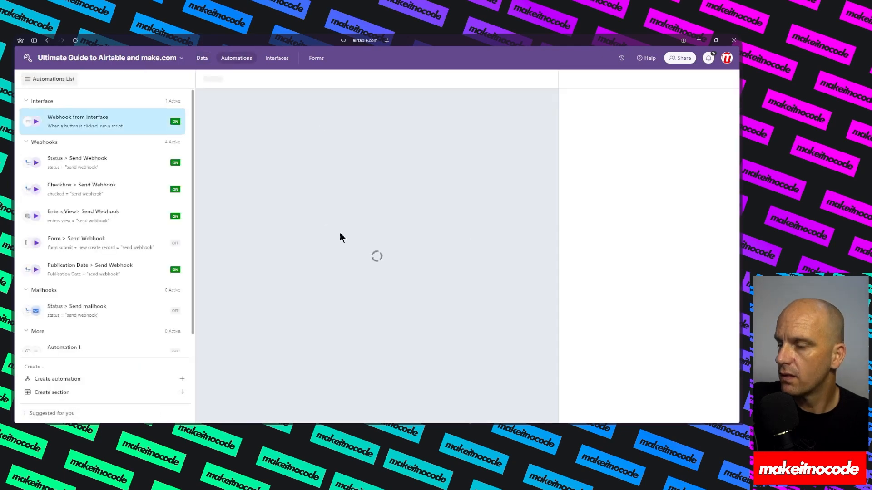
{"action": "left_click", "coordinate": [96, 304]}
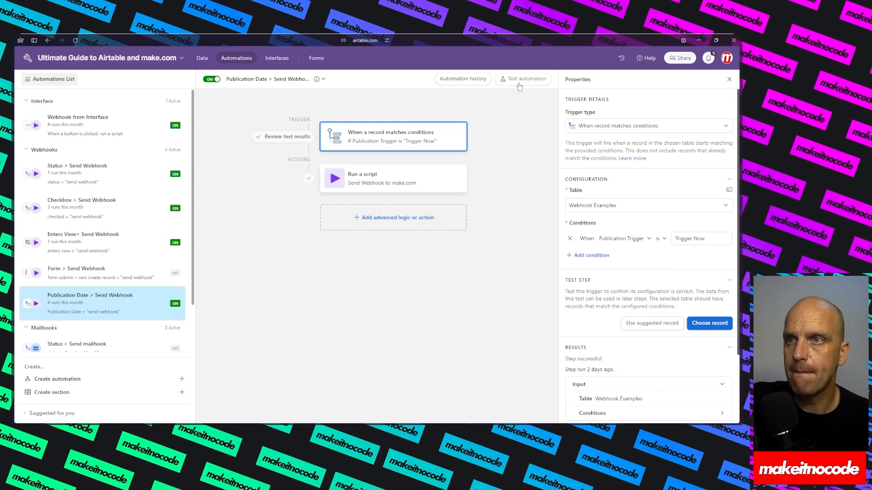
{"action": "left_click", "coordinate": [520, 81]}
{"action": "left_click", "coordinate": [625, 114]}
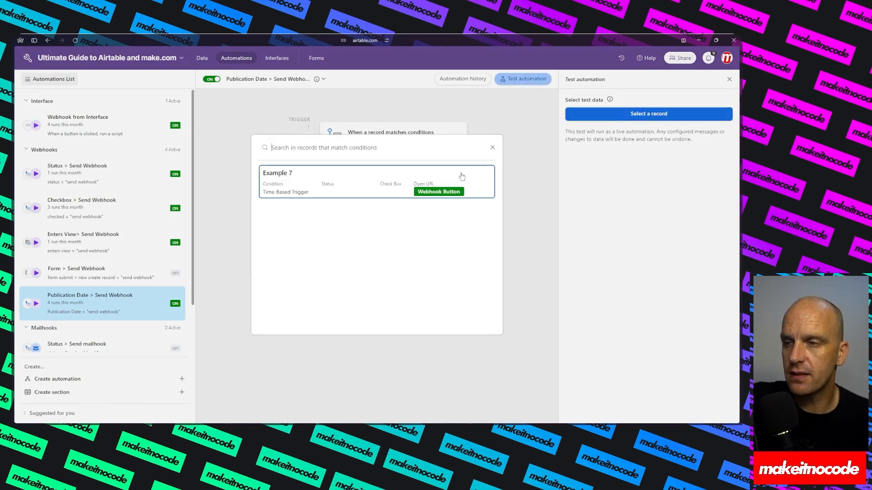
{"action": "left_click", "coordinate": [350, 188]}
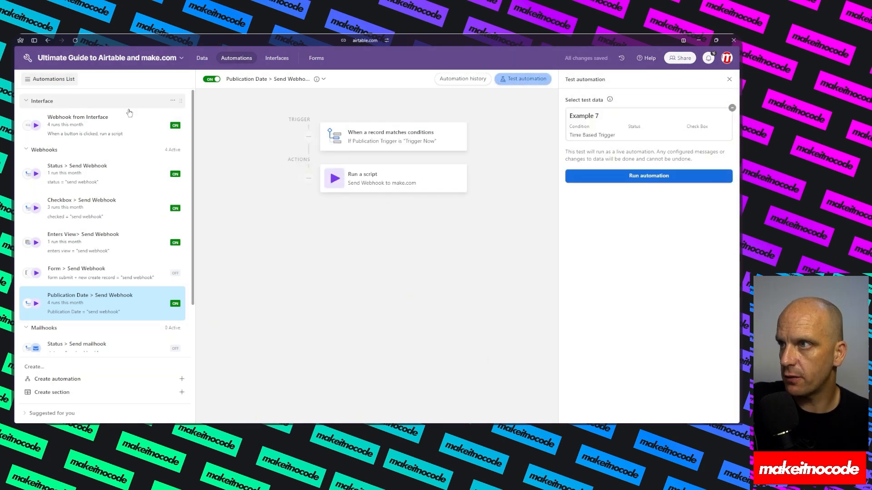
{"action": "left_click", "coordinate": [643, 179]}
Step: Check the scenario run in Make, switch back to Airtable and check Example 7's Webhook Received field in the Webhook Examples table
{"action": "mouse_move", "coordinate": [16, 136]}
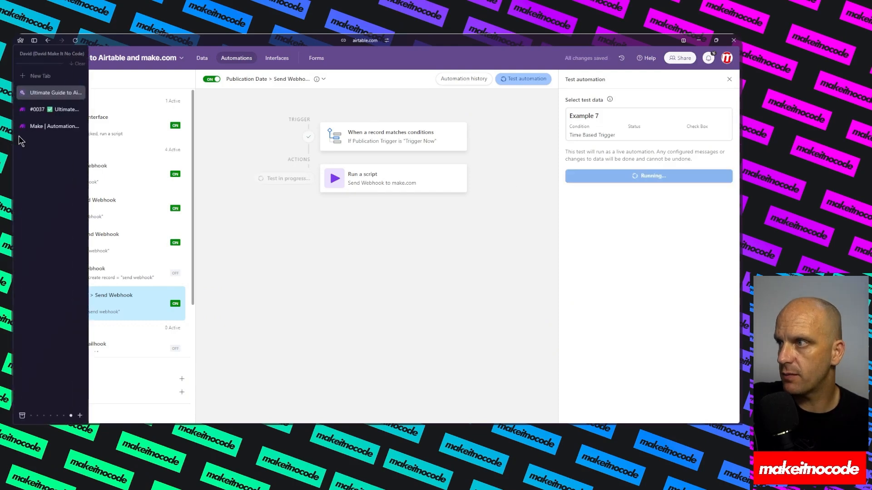
{"action": "left_click", "coordinate": [45, 109]}
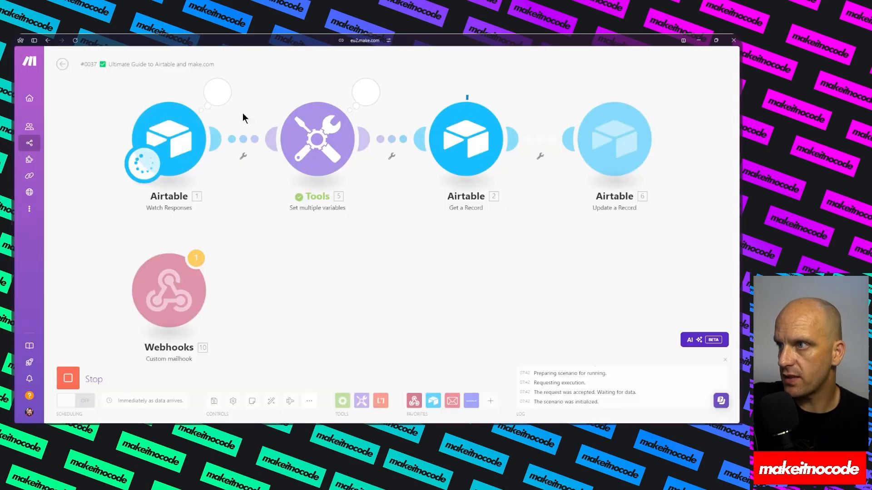
{"action": "mouse_move", "coordinate": [16, 131]}
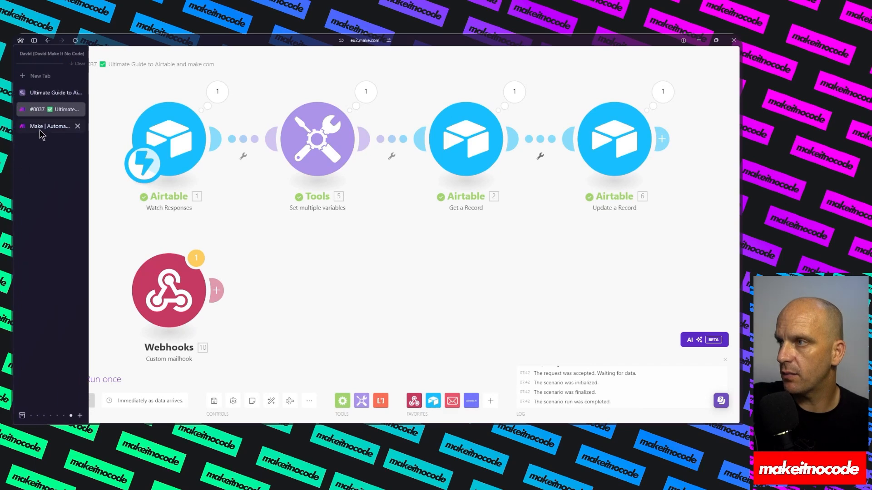
{"action": "left_click", "coordinate": [48, 93]}
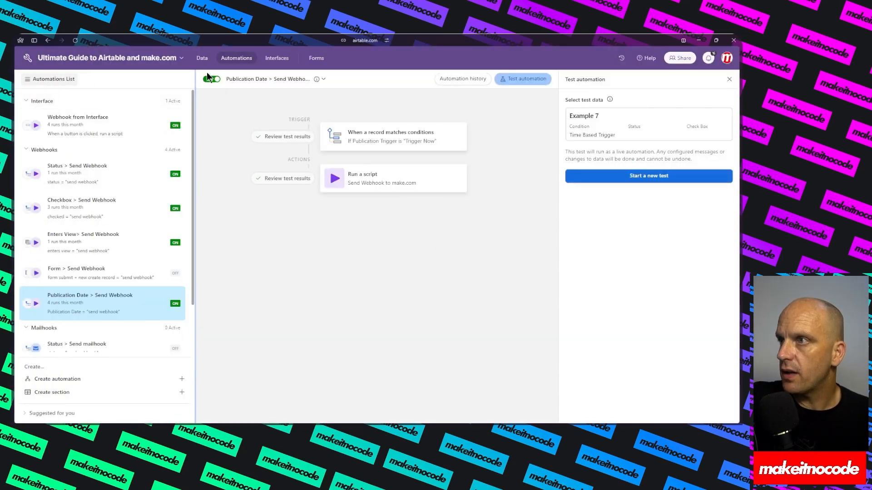
{"action": "left_click", "coordinate": [202, 58]}
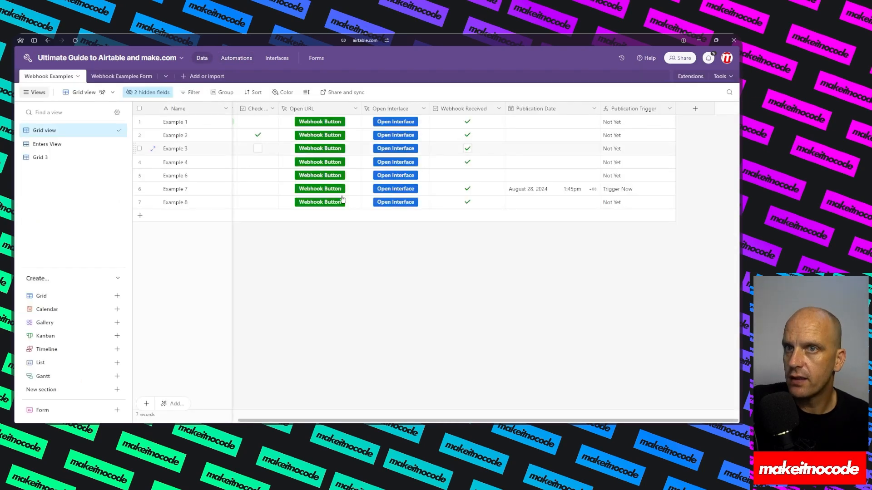
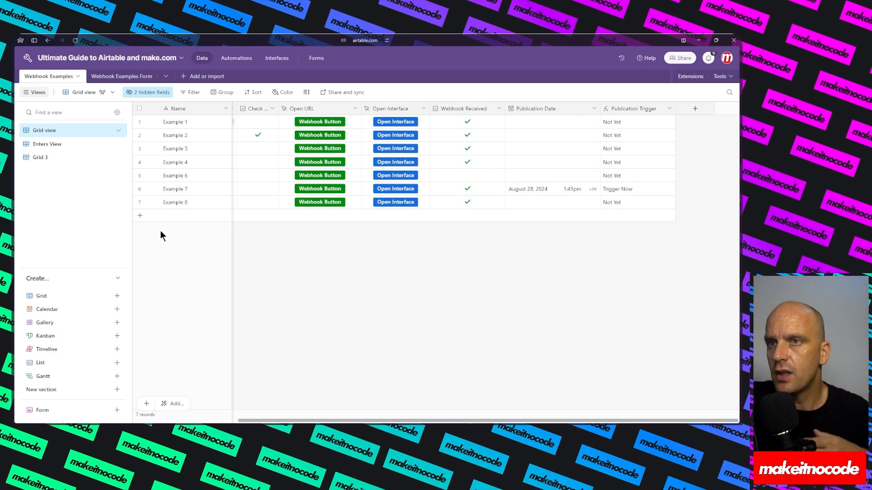
Step: Open the Status > Send mailhook automation and review its trigger conditions and the available actions, including Send email
{"action": "left_click", "coordinate": [251, 64]}
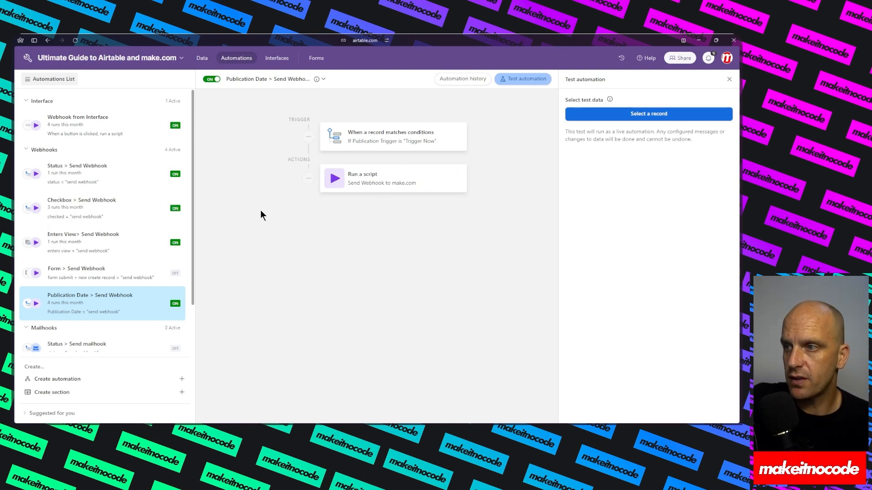
{"action": "left_click", "coordinate": [92, 346]}
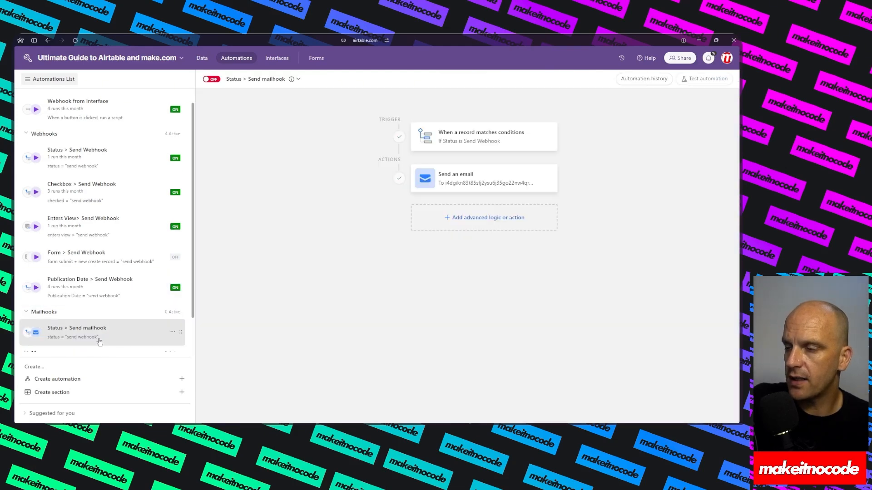
{"action": "left_click", "coordinate": [462, 139]}
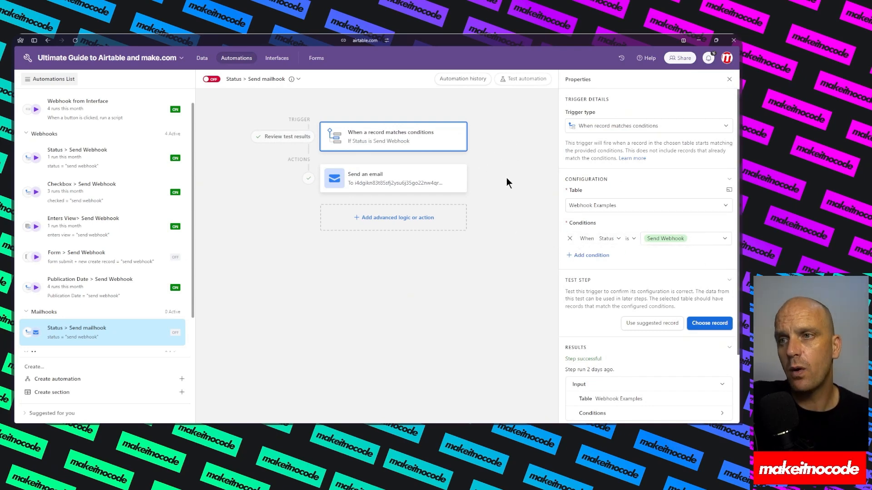
{"action": "left_click", "coordinate": [374, 218]}
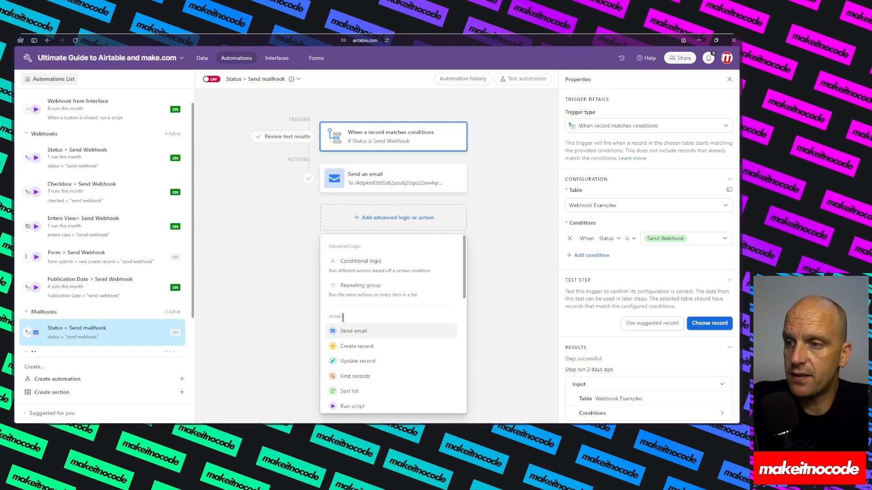
Step: Switch to Make, set the Custom mailhook as the scenario's starting trigger, and connect it to the Tools module in place of Airtable Watch Responses
{"action": "mouse_move", "coordinate": [18, 109]}
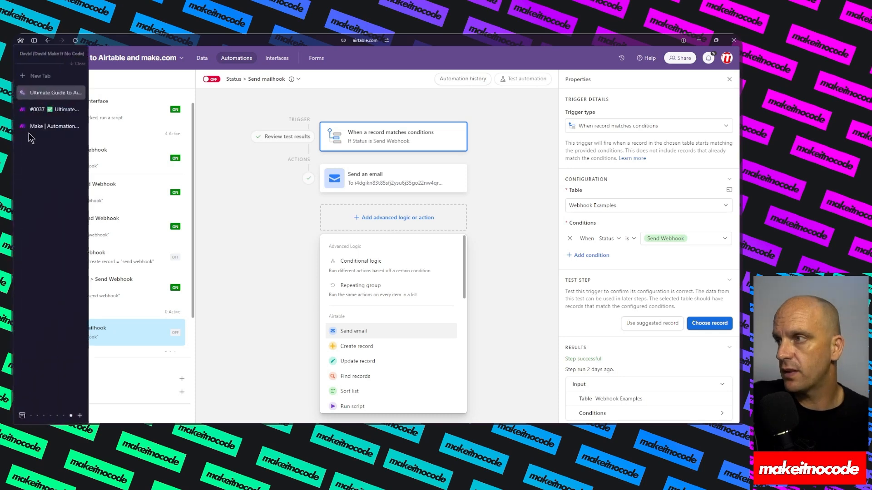
{"action": "left_click", "coordinate": [45, 109]}
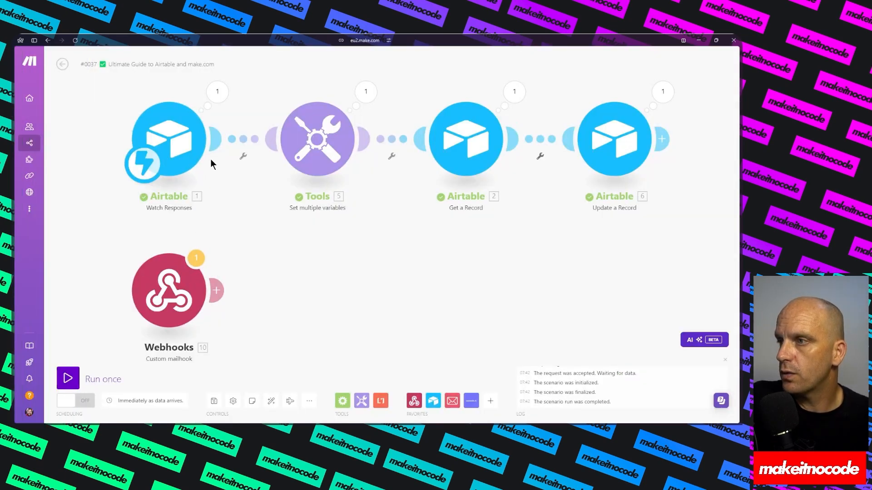
{"action": "left_click_drag", "start_coordinate": [143, 163], "coordinate": [141, 308]}
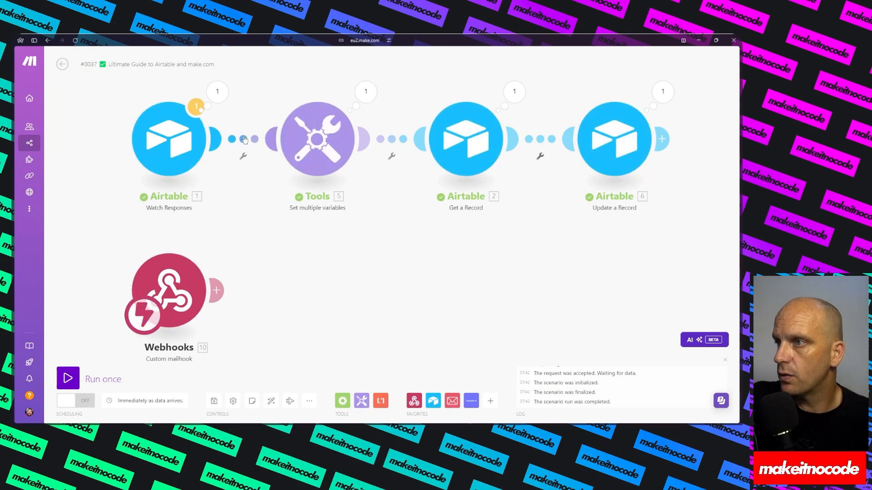
{"action": "left_click", "coordinate": [243, 156]}
{"action": "left_click", "coordinate": [263, 156]}
{"action": "left_click_drag", "start_coordinate": [218, 293], "coordinate": [293, 138]}
Step: Map the recordId variable in the Tools module to the mailhook's Subject and auto-align the scenario's modules
{"action": "left_click", "coordinate": [293, 138]}
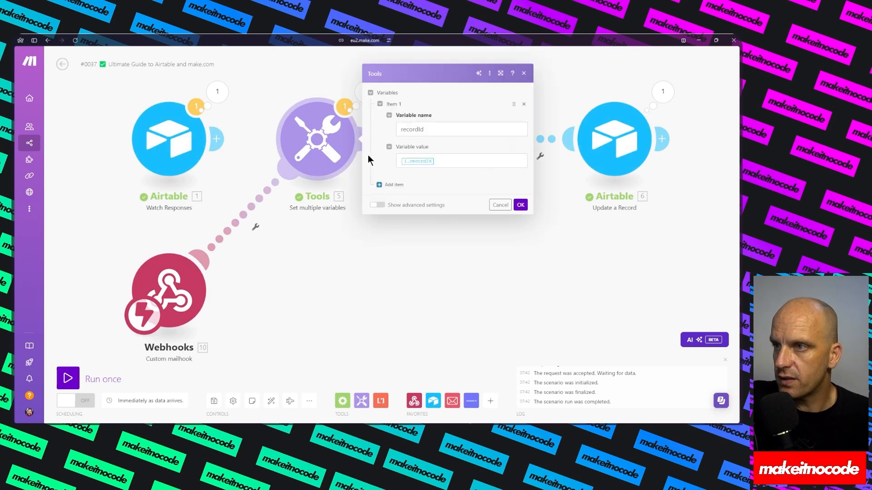
{"action": "left_click", "coordinate": [459, 161]}
{"action": "key", "text": "BackSpace"}
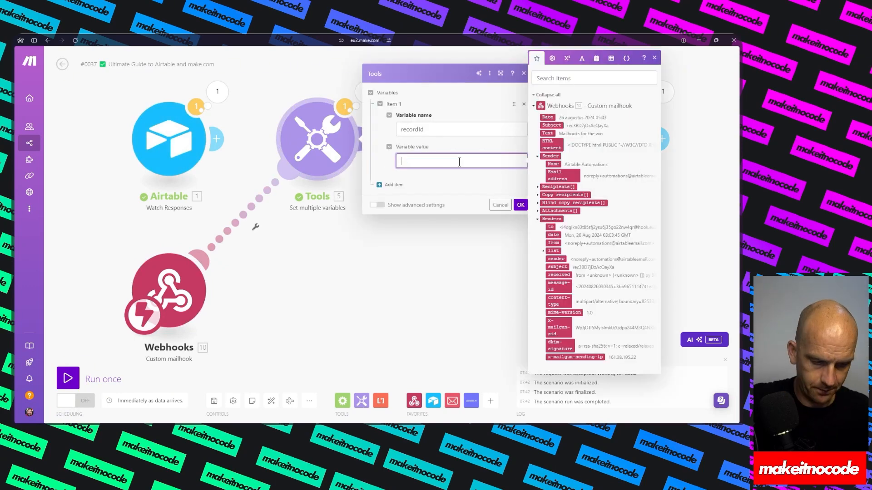
{"action": "left_click", "coordinate": [553, 126]}
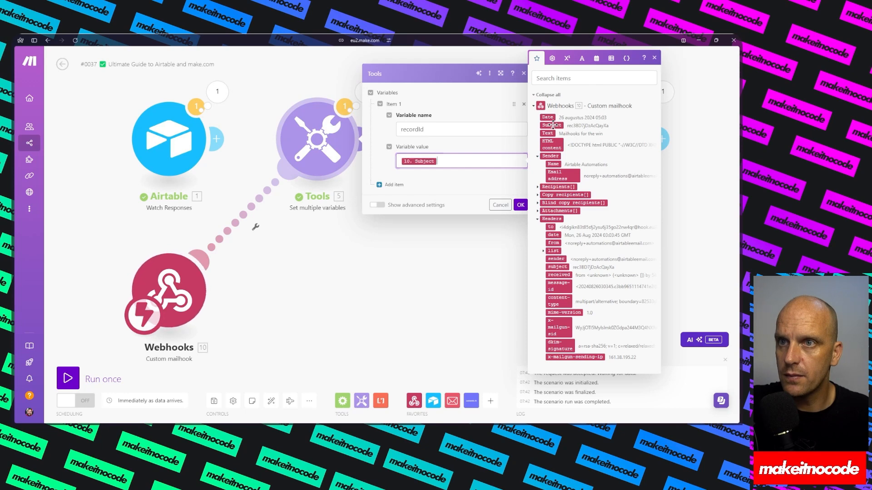
{"action": "left_click", "coordinate": [520, 205]}
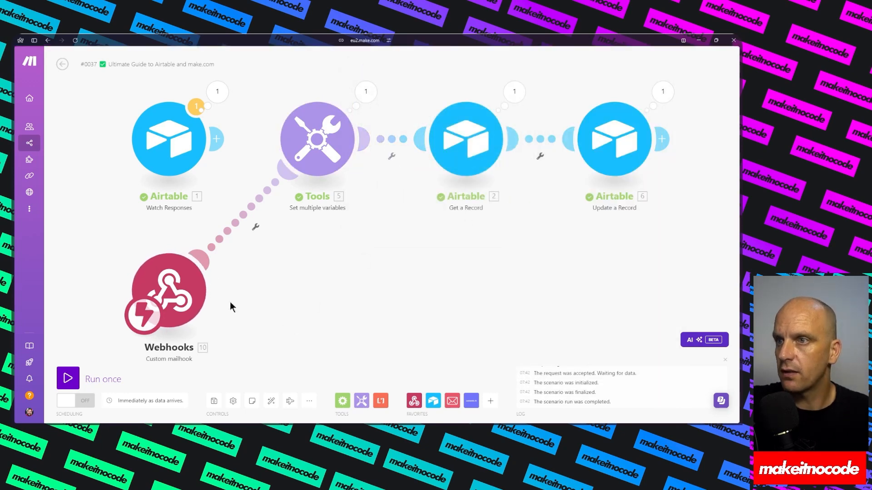
{"action": "left_click", "coordinate": [271, 404]}
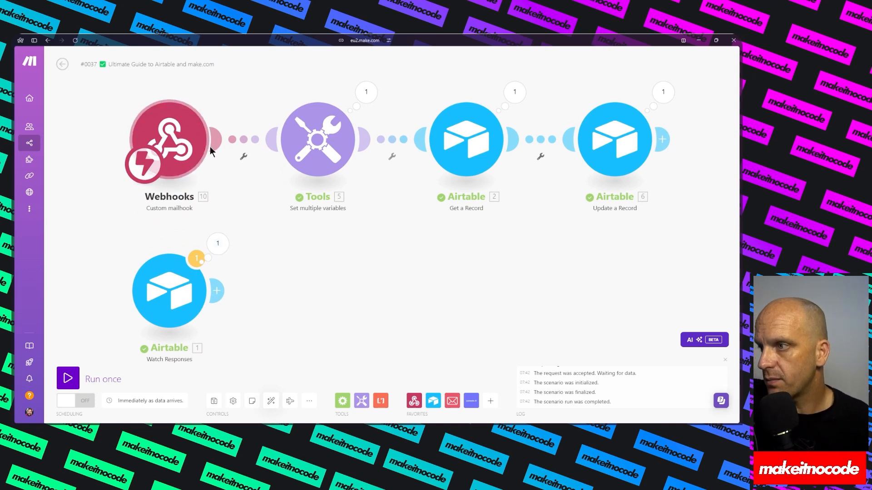
Step: Inspect the mailhook address in the Custom mailhook module's settings
{"action": "left_click", "coordinate": [178, 151]}
{"action": "double_click", "coordinate": [271, 138]}
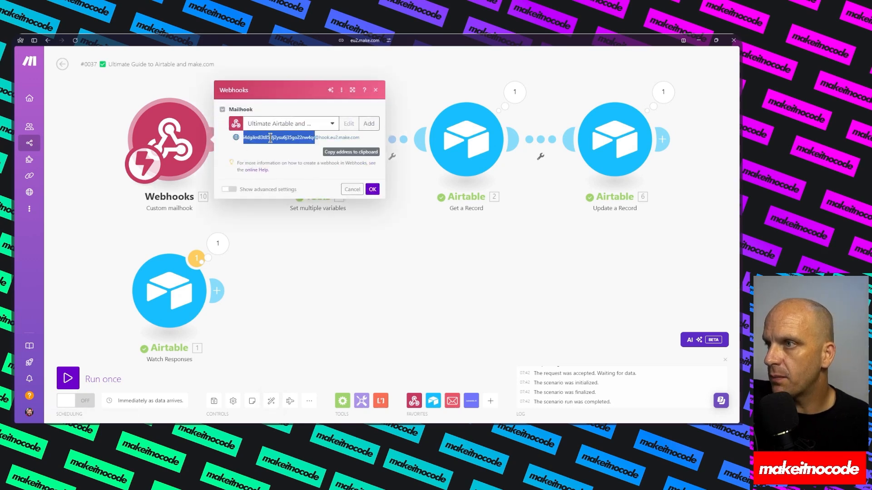
{"action": "triple_click", "coordinate": [270, 138]}
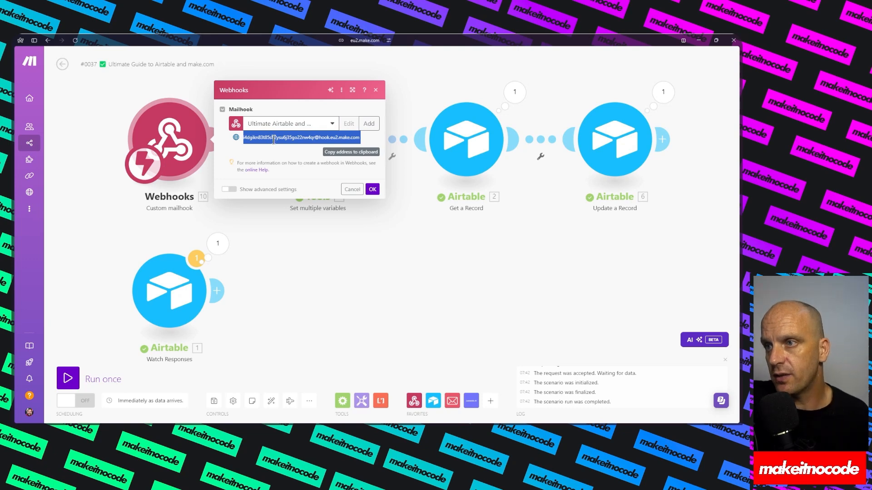
{"action": "left_click", "coordinate": [372, 190]}
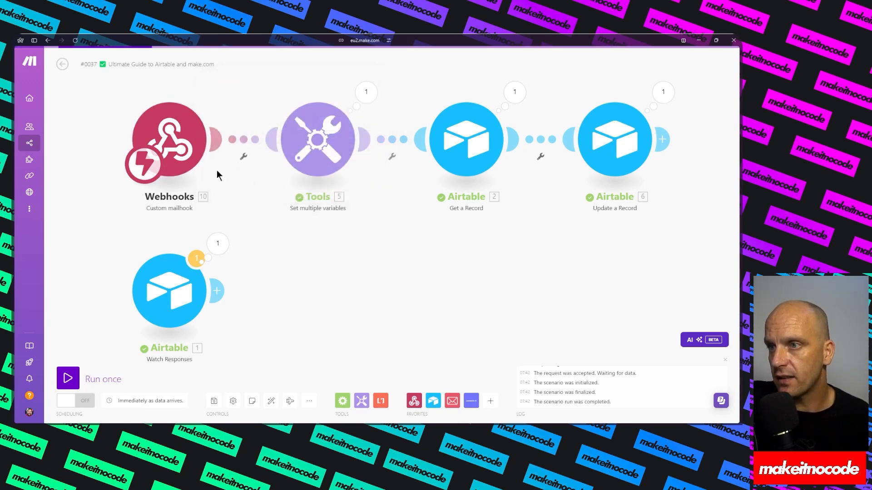
Step: Delete the existing Custom mailhook module from the scenario even though the Tools module references it
{"action": "right_click", "coordinate": [200, 144]}
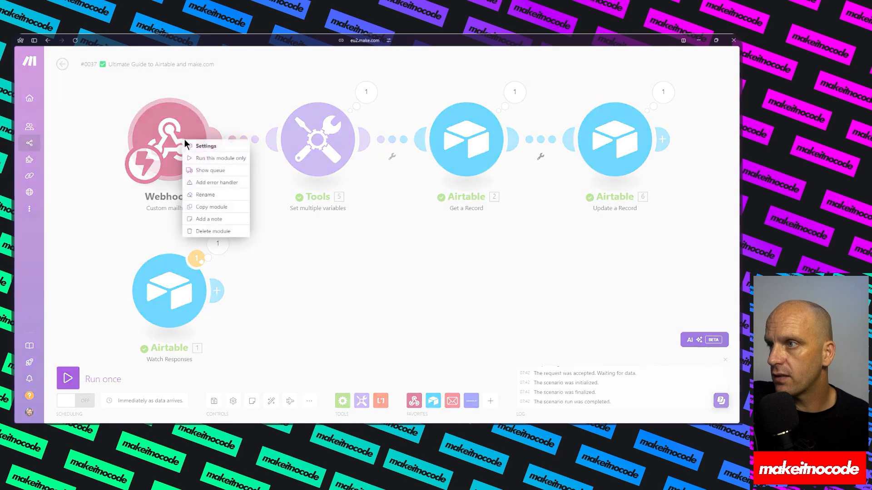
{"action": "left_click", "coordinate": [205, 229]}
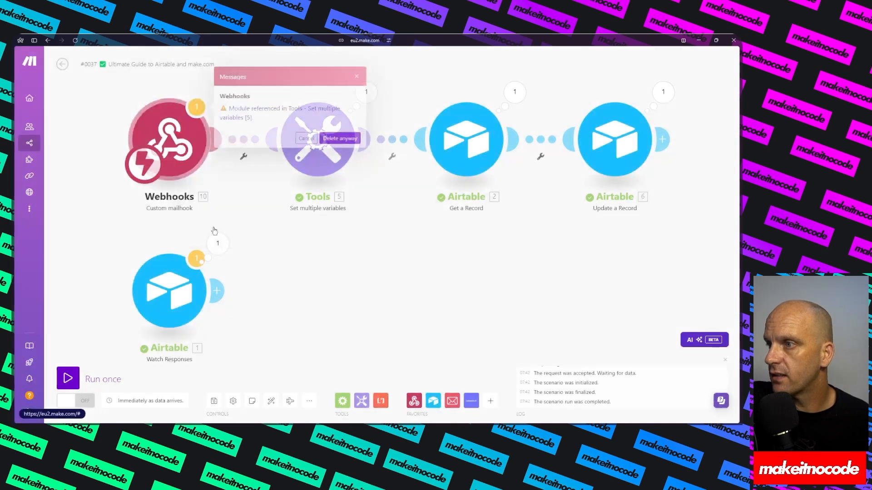
{"action": "left_click", "coordinate": [336, 138]}
Step: Search for mailhook and add a new Webhooks Custom mailhook trigger in the scenario's empty starting module
{"action": "left_click", "coordinate": [177, 141]}
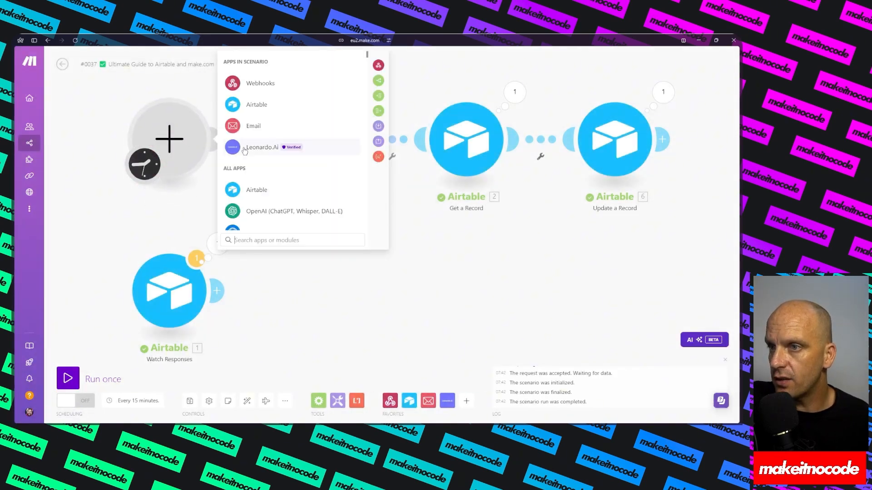
{"action": "left_click", "coordinate": [254, 84]}
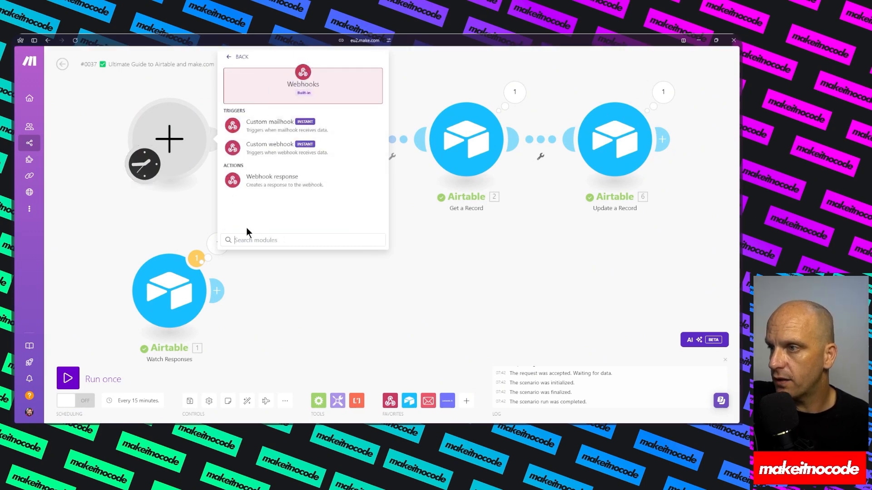
{"action": "left_click", "coordinate": [230, 58]}
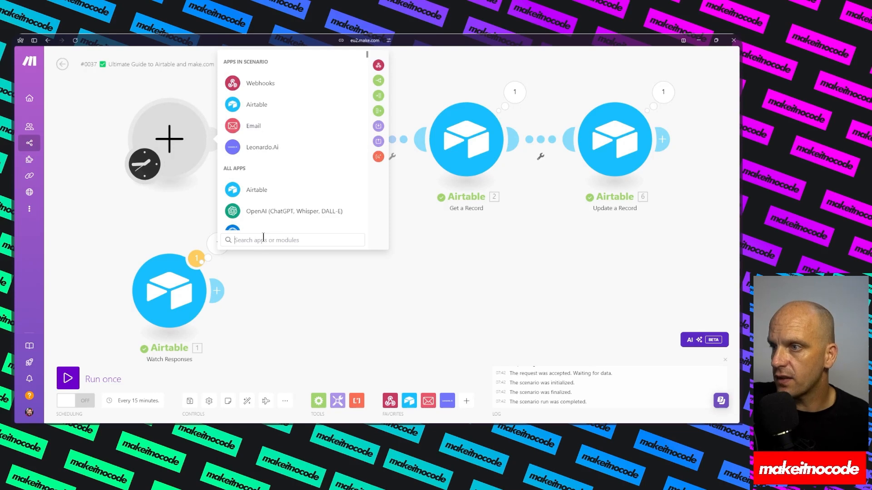
{"action": "type", "text": "maulhook"}
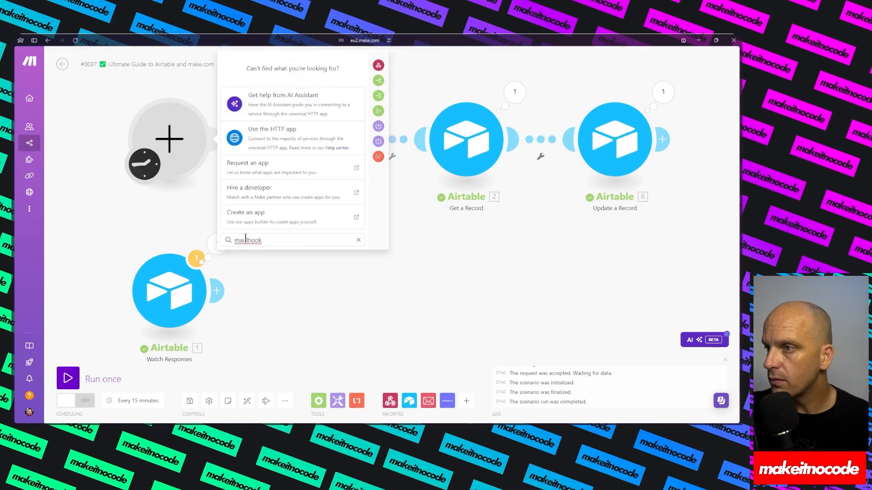
{"action": "key", "text": "BackSpace"}
{"action": "type", "text": "i"}
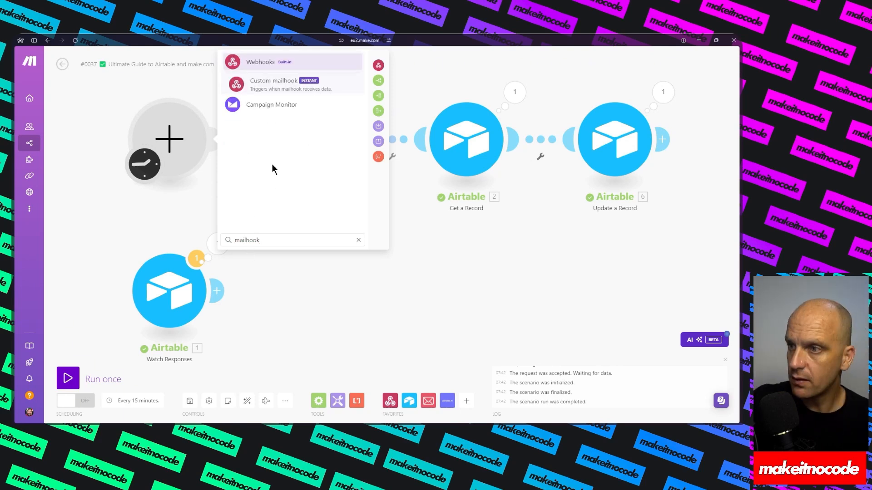
{"action": "left_click", "coordinate": [263, 63]}
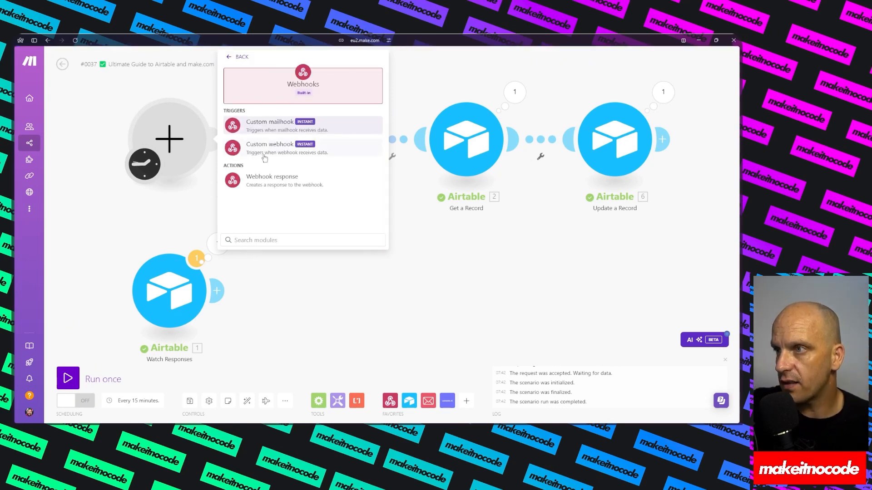
{"action": "left_click", "coordinate": [270, 125]}
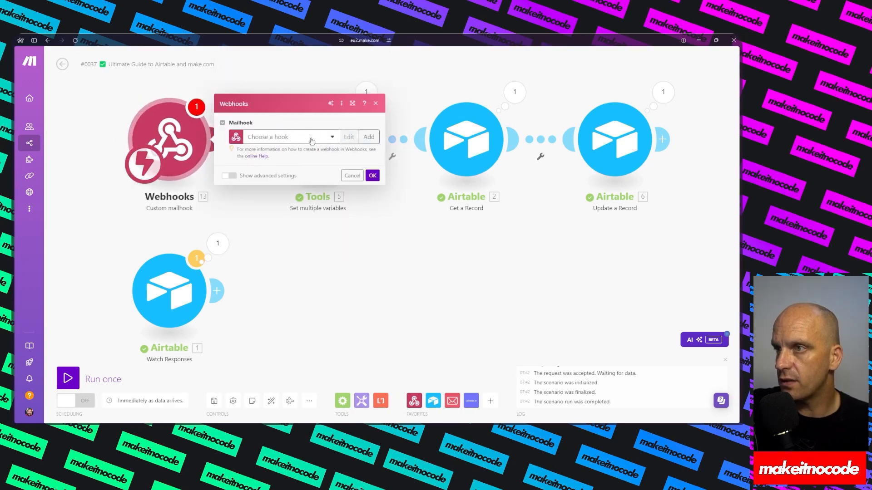
Step: Create a mailhook named "Ultimate Airtable and make.com build" for the new trigger and run only that module
{"action": "left_click", "coordinate": [369, 137]}
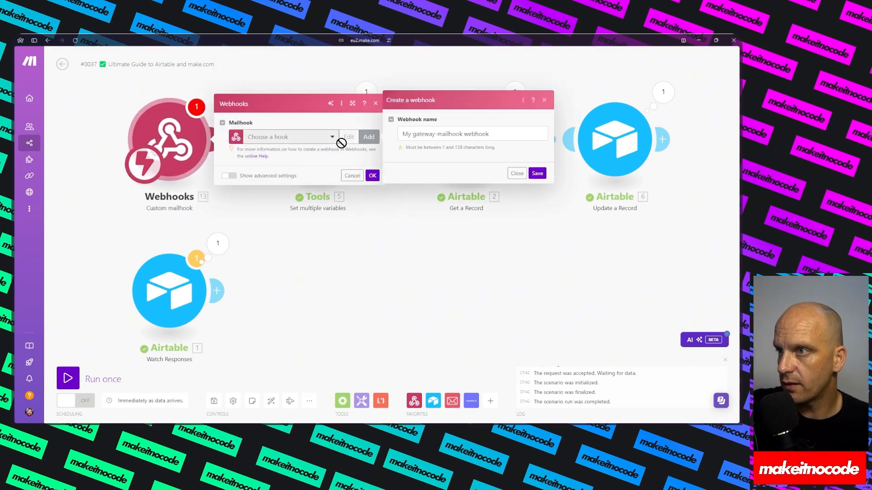
{"action": "double_click", "coordinate": [427, 134]}
{"action": "key", "text": "ctrl+a"}
{"action": "type", "text": "u"}
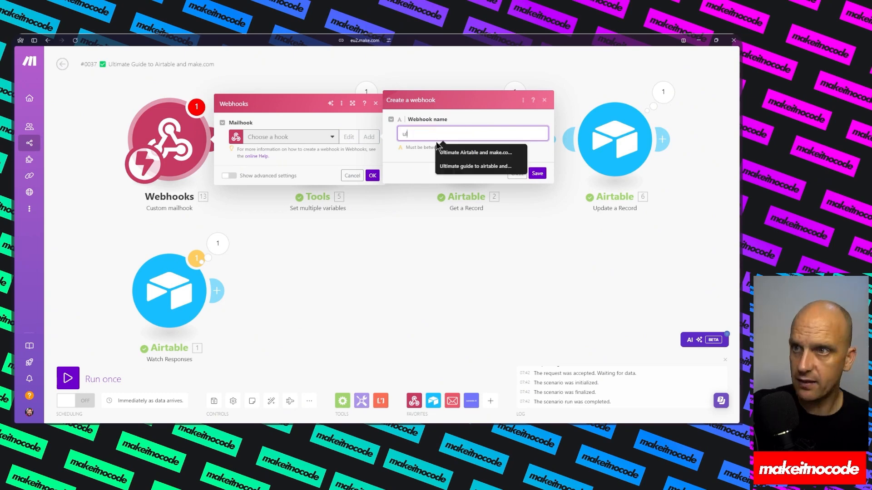
{"action": "left_click", "coordinate": [449, 150]}
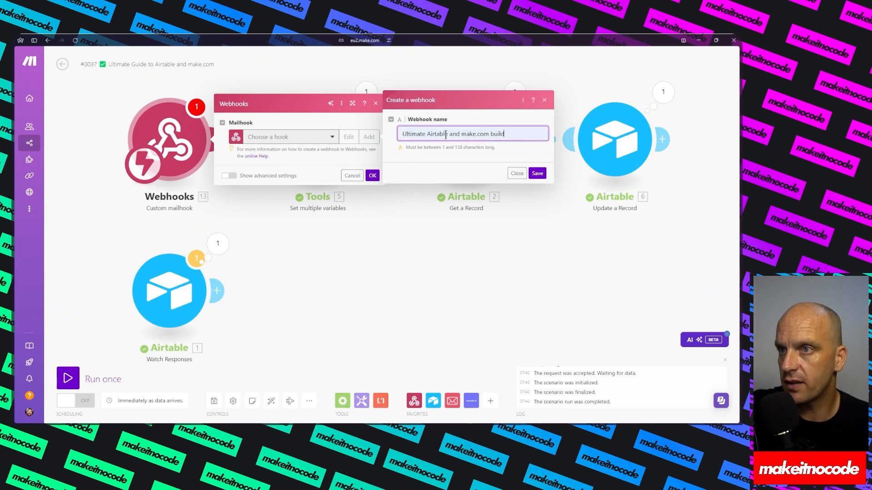
{"action": "left_click", "coordinate": [538, 174]}
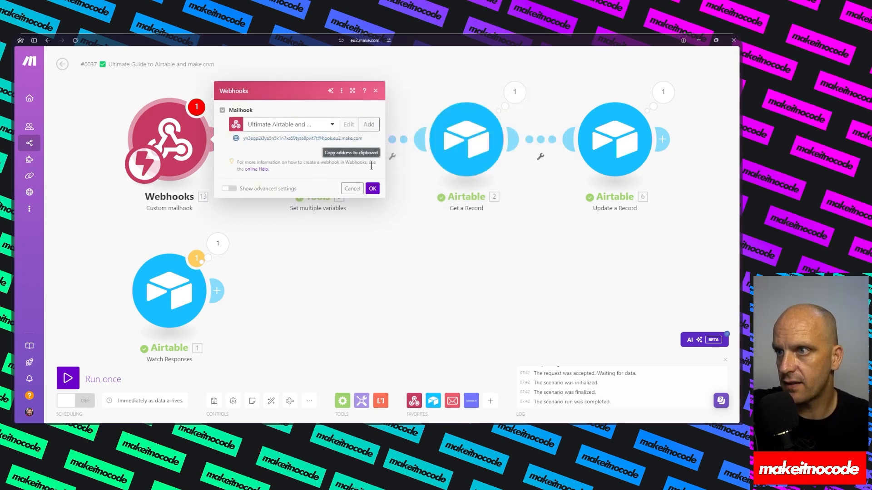
{"action": "left_click", "coordinate": [372, 189]}
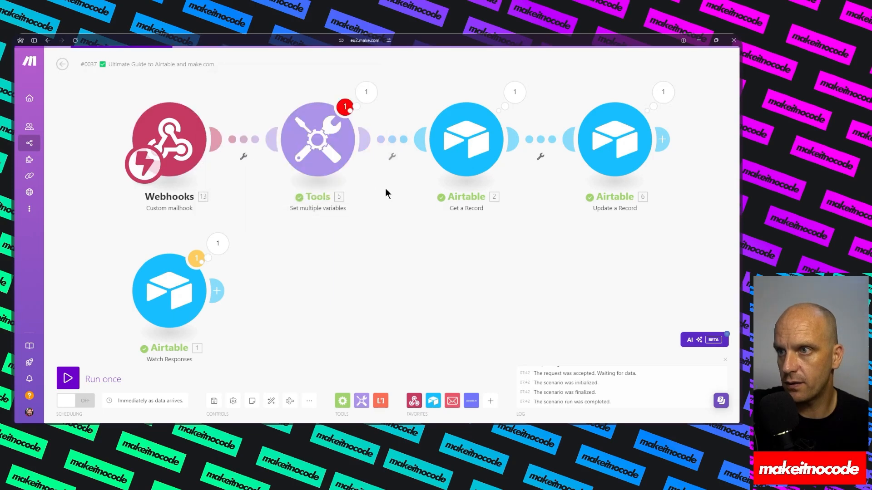
{"action": "right_click", "coordinate": [171, 141]}
{"action": "left_click", "coordinate": [196, 160]}
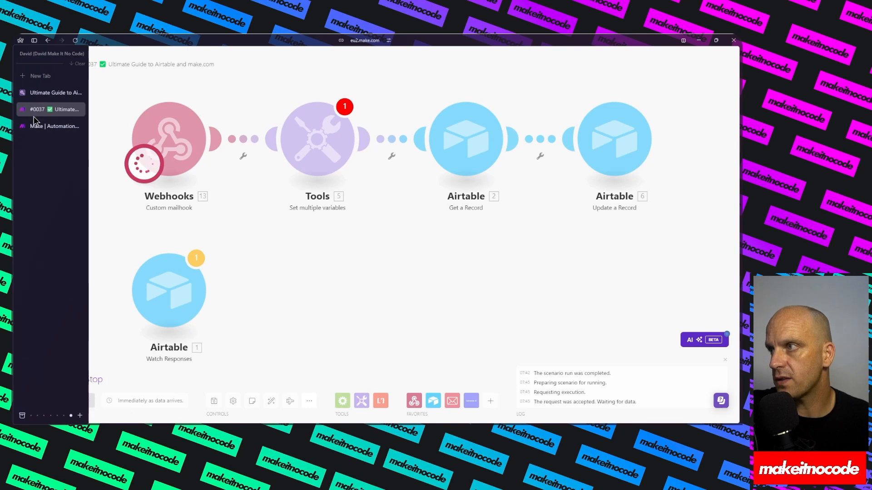
Step: Switch to Airtable and invite the copied mailhook address to the Ultimate Guide to Airtable and make.com base with Read only permission
{"action": "left_click", "coordinate": [36, 92]}
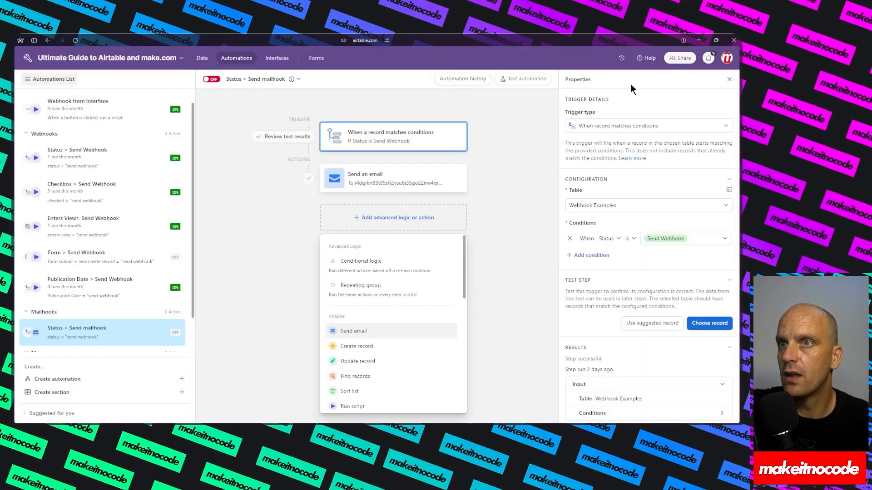
{"action": "left_click", "coordinate": [203, 61]}
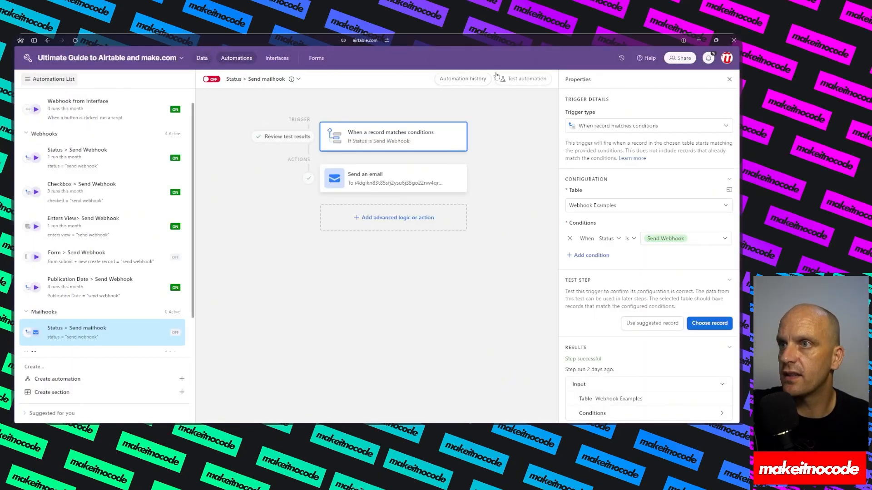
{"action": "left_click", "coordinate": [678, 59]}
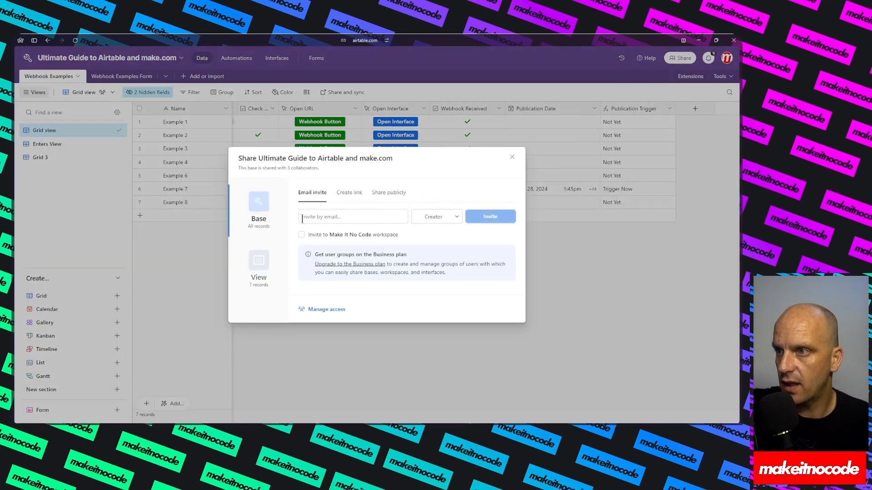
{"action": "left_click", "coordinate": [453, 217]}
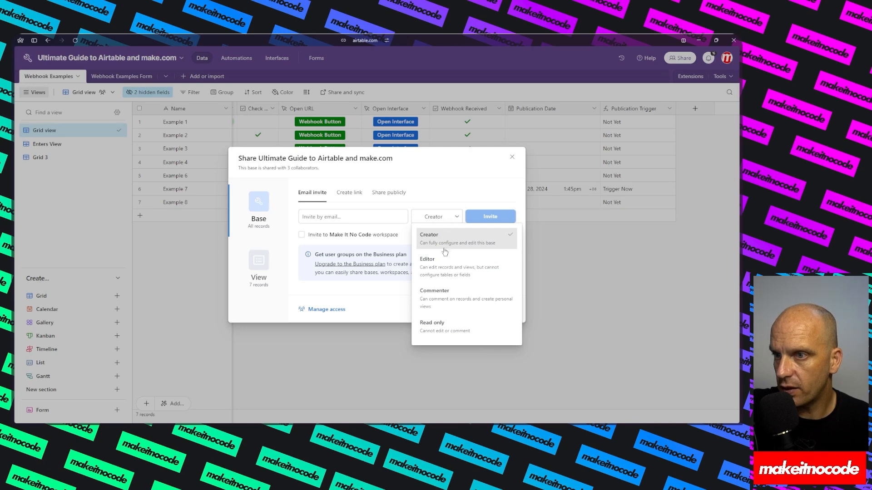
{"action": "left_click", "coordinate": [438, 325]}
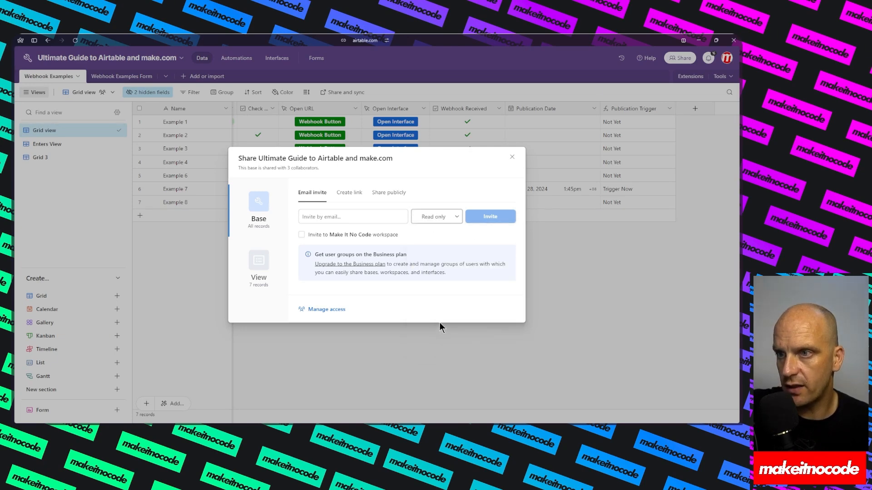
{"action": "left_click", "coordinate": [445, 216]}
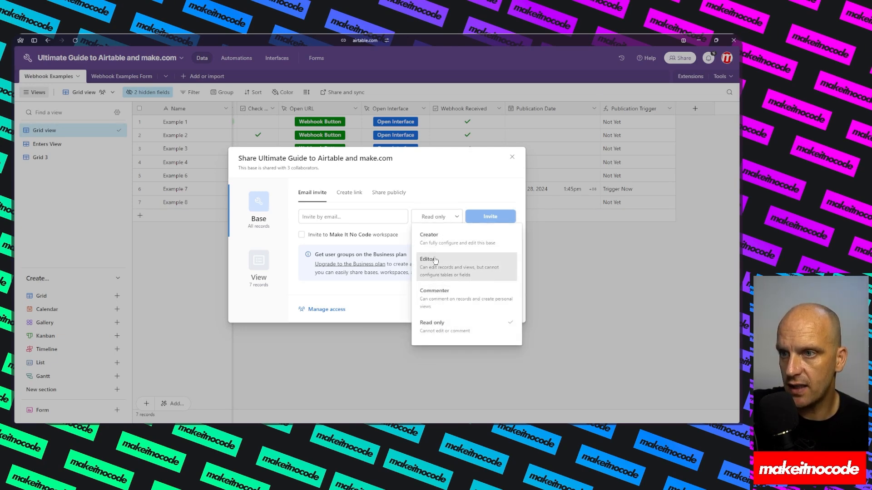
{"action": "left_click", "coordinate": [440, 326]}
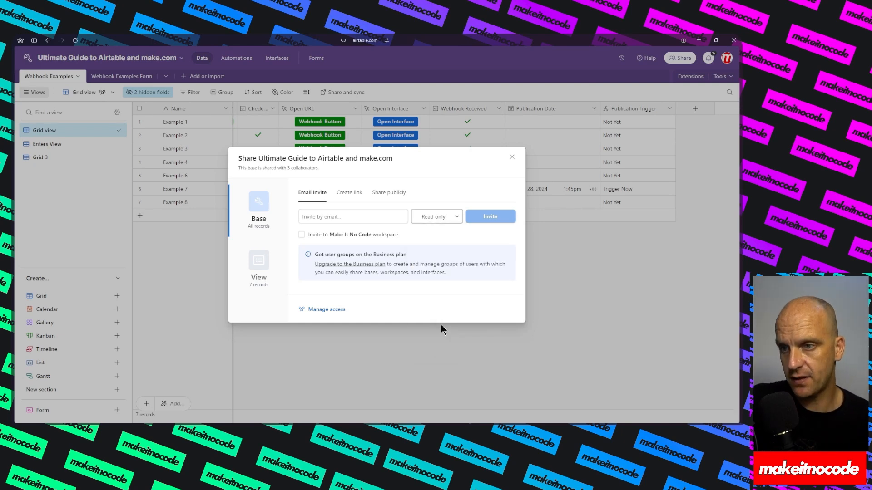
{"action": "left_click", "coordinate": [324, 212]}
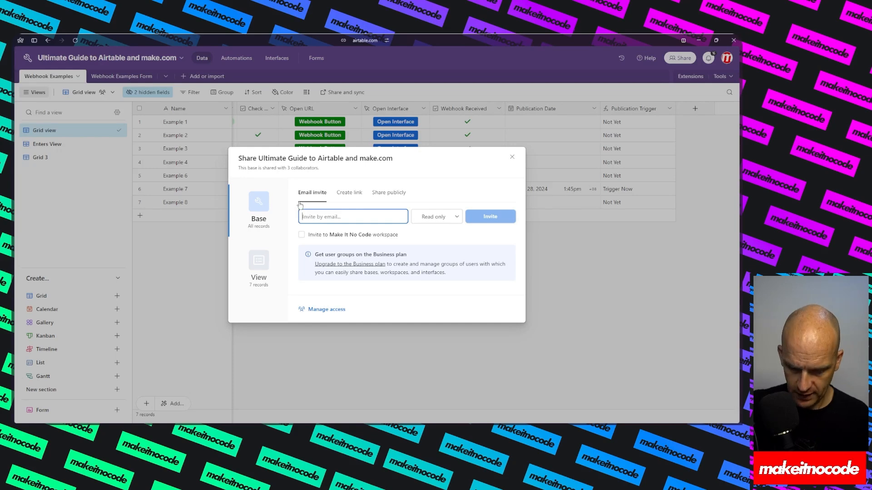
{"action": "key", "text": "ctrl+v"}
{"action": "left_click", "coordinate": [479, 192]}
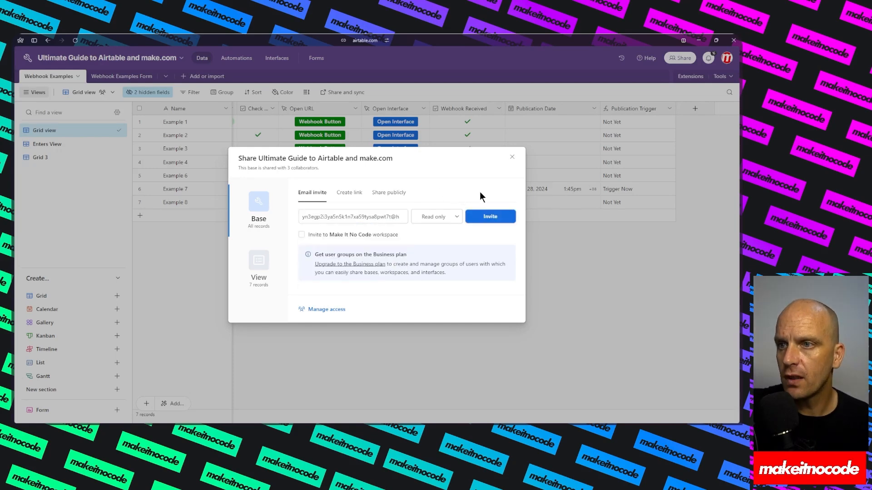
{"action": "left_click", "coordinate": [487, 218]}
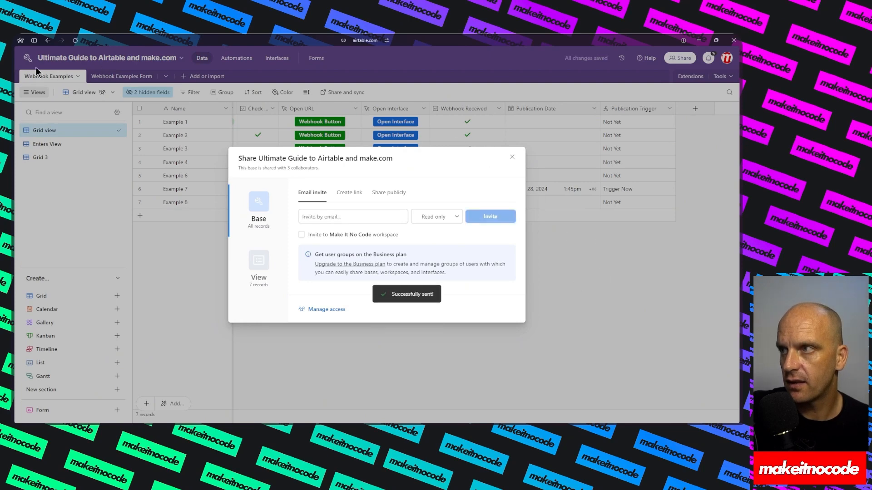
Step: Switch to the Make scenario and copy the Airtable invitation link from the text of the mailhook's received bundle
{"action": "mouse_move", "coordinate": [13, 78]}
{"action": "left_click", "coordinate": [50, 109]}
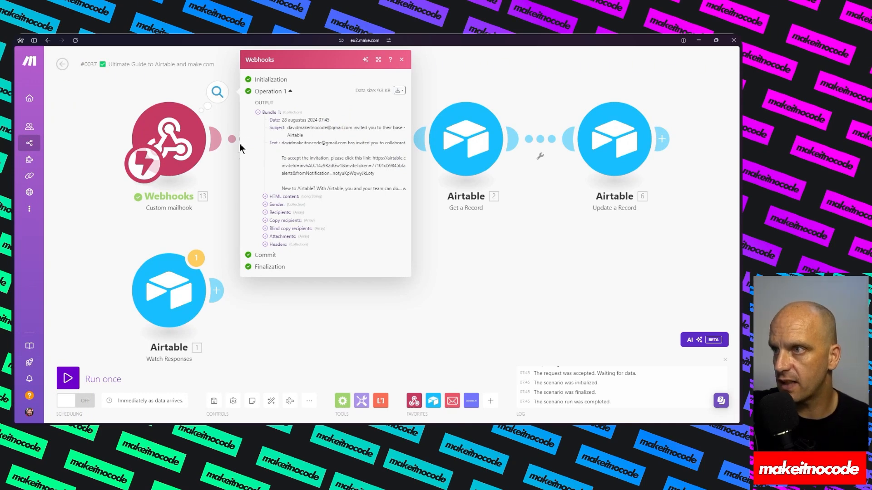
{"action": "left_click", "coordinate": [222, 182]}
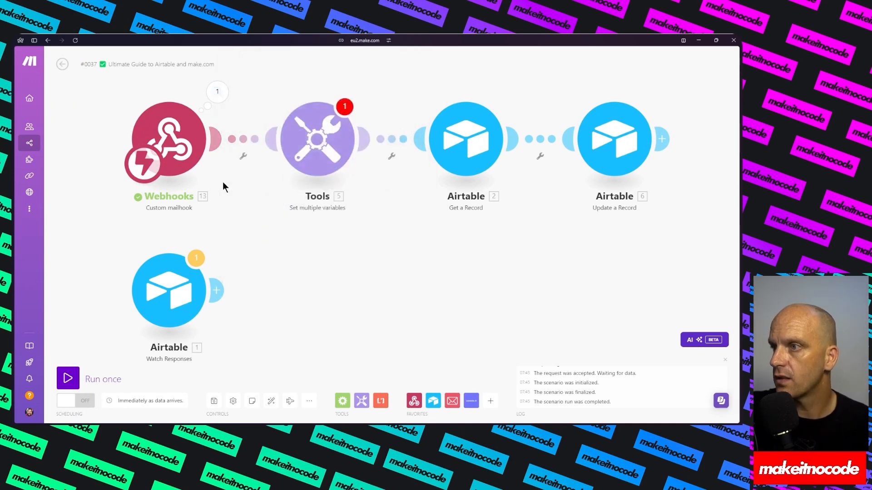
{"action": "left_click", "coordinate": [218, 92]}
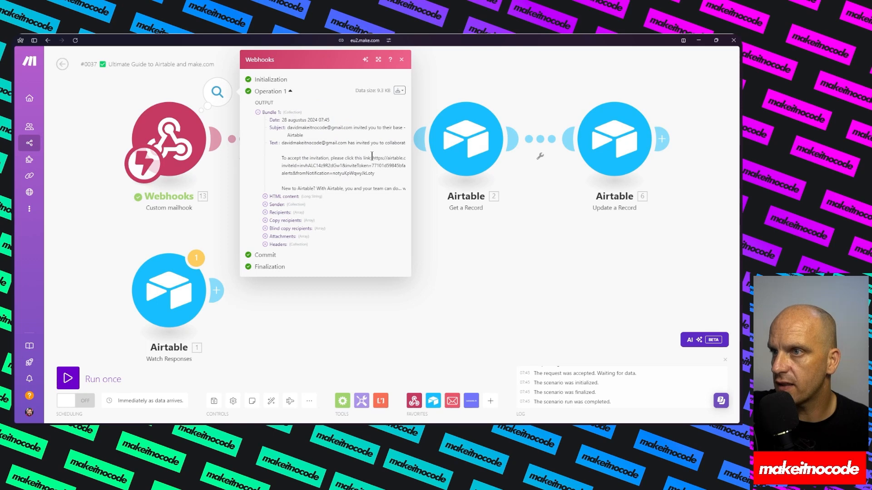
{"action": "left_click_drag", "start_coordinate": [378, 158], "coordinate": [380, 174]}
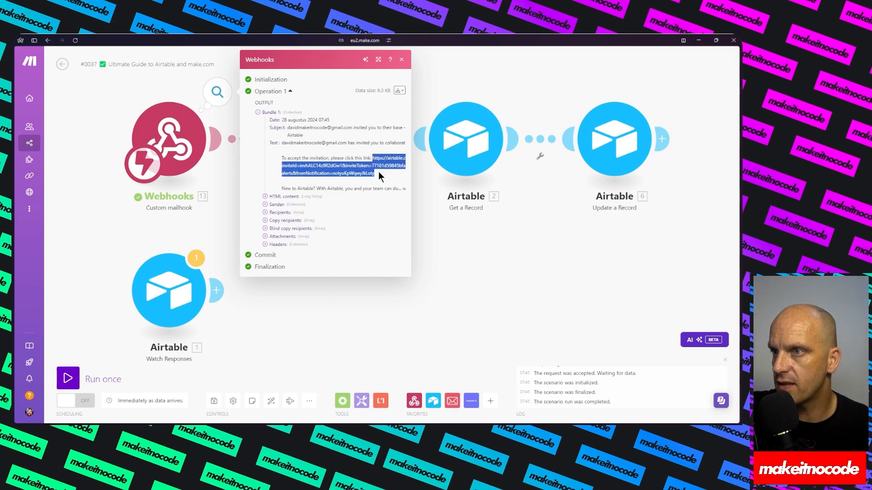
{"action": "right_click", "coordinate": [381, 169]}
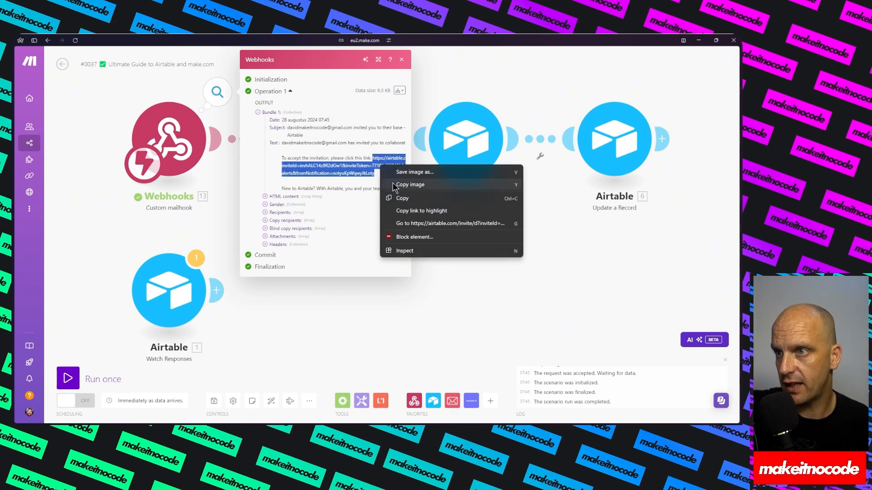
{"action": "left_click", "coordinate": [402, 197]}
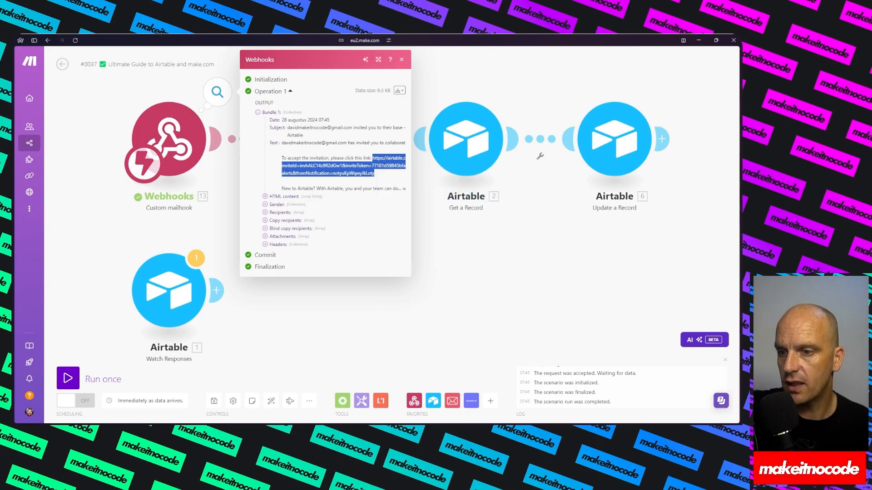
Step: Switch to a new InPrivate window in Microsoft Edge and load the copied invitation link with its invite token
{"action": "right_click", "coordinate": [436, 433]}
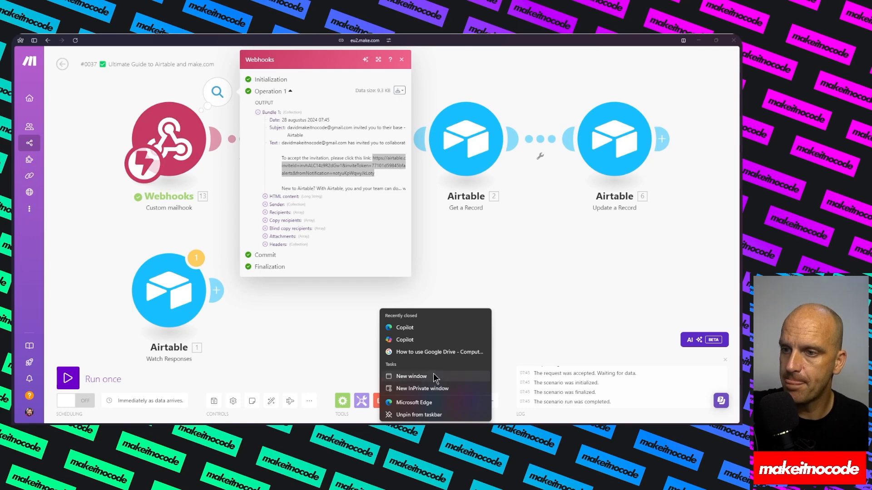
{"action": "left_click", "coordinate": [430, 377]}
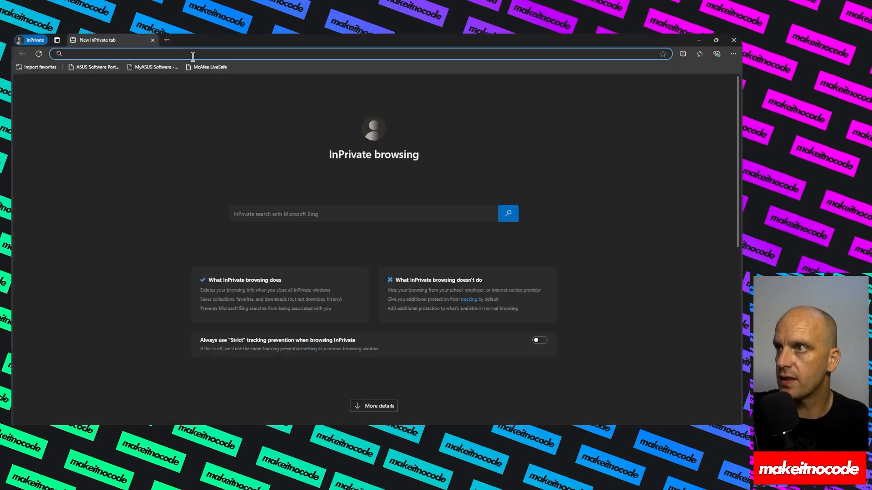
{"action": "key", "text": "ctrl+v"}
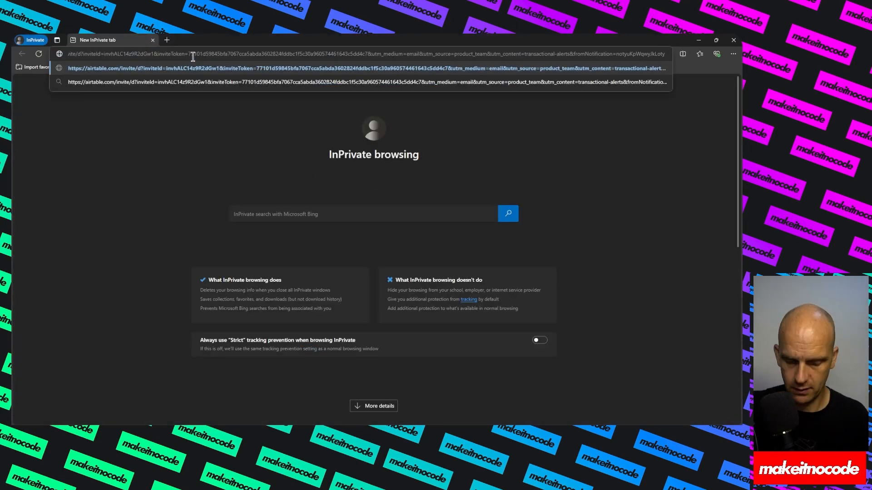
{"action": "key", "text": "Return"}
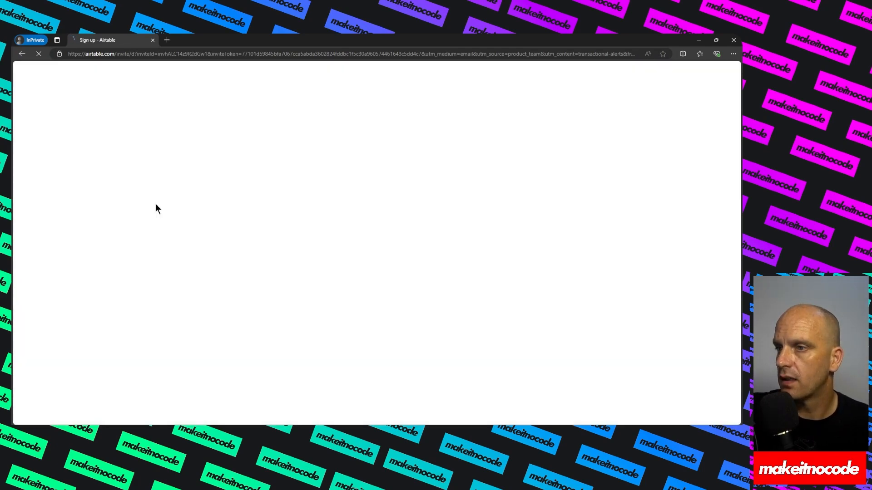
Step: Create the invited Airtable account with the full name "Ultimate Airtbale Build" and a saved account password
{"action": "left_click", "coordinate": [221, 207]}
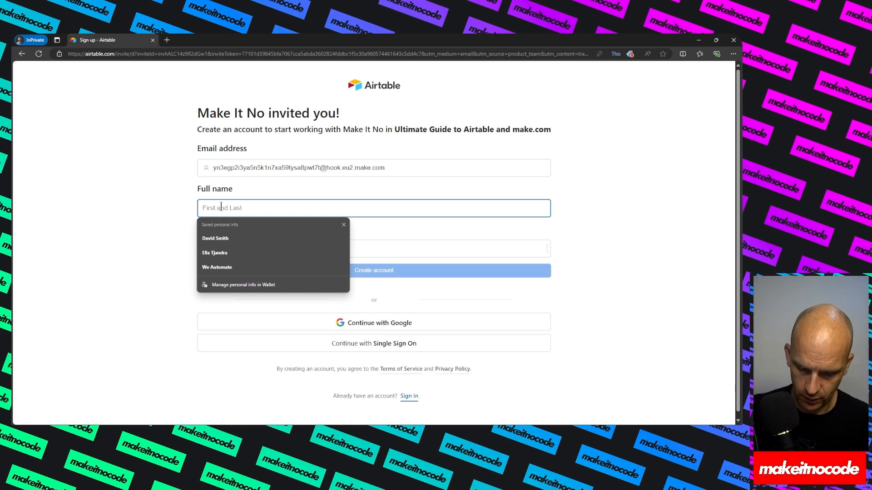
{"action": "type", "text": "Uli"}
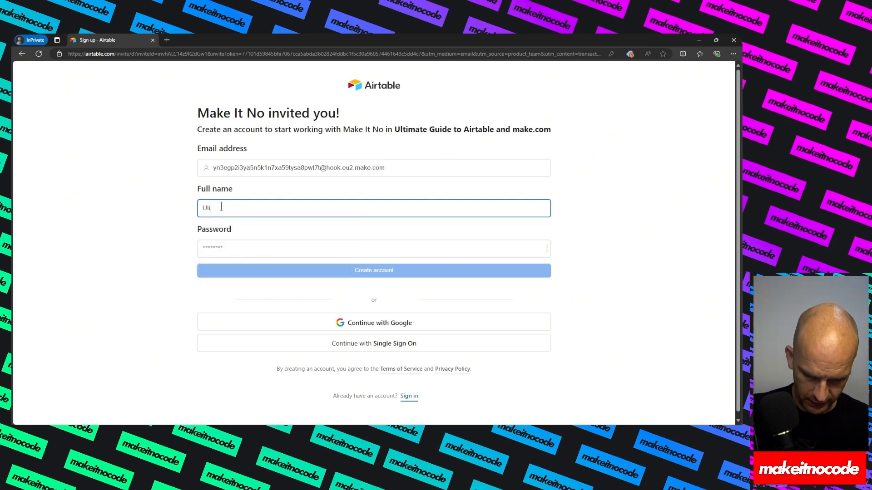
{"action": "type", "text": "timate Airtbale"}
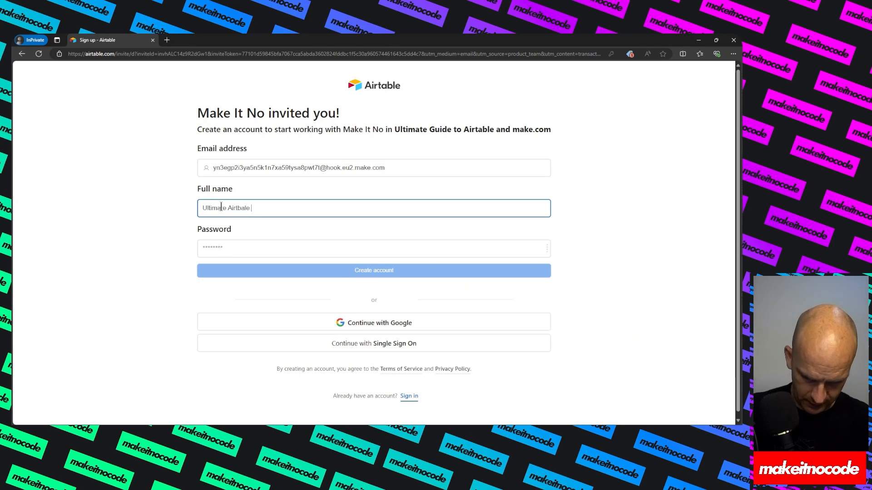
{"action": "type", "text": " Build"}
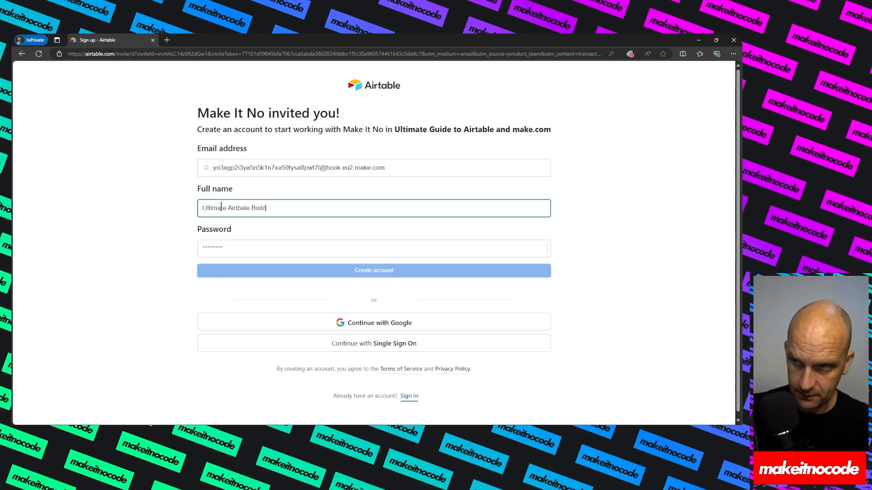
{"action": "left_click", "coordinate": [232, 248]}
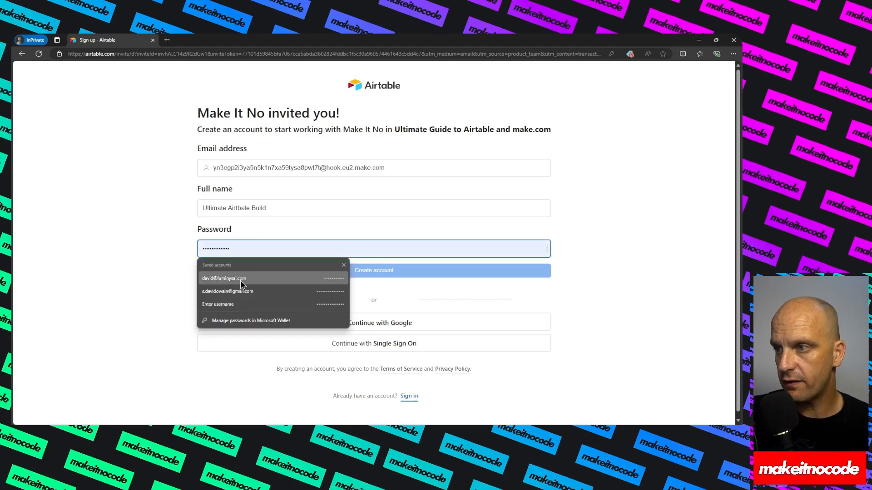
{"action": "left_click", "coordinate": [243, 279]}
{"action": "left_click", "coordinate": [370, 273]}
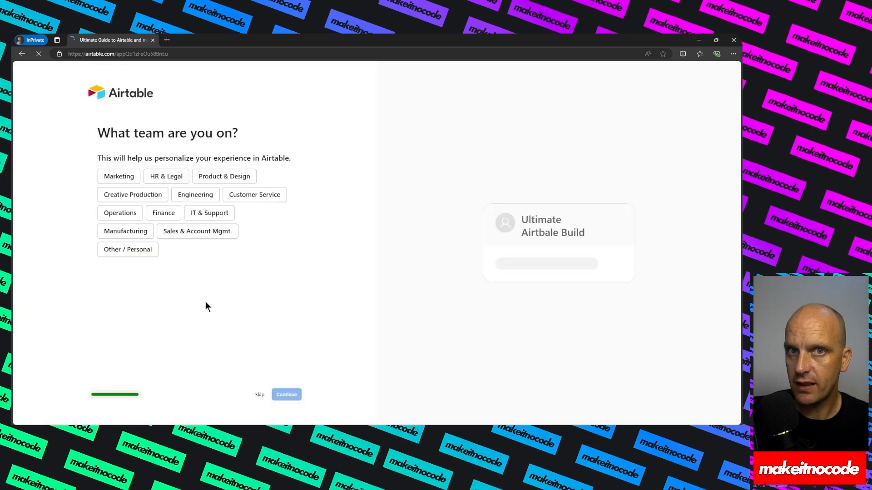
Step: Skip the team question and welcome tour, dismiss the date dependencies announcement and close the base's extensions
{"action": "left_click", "coordinate": [259, 394]}
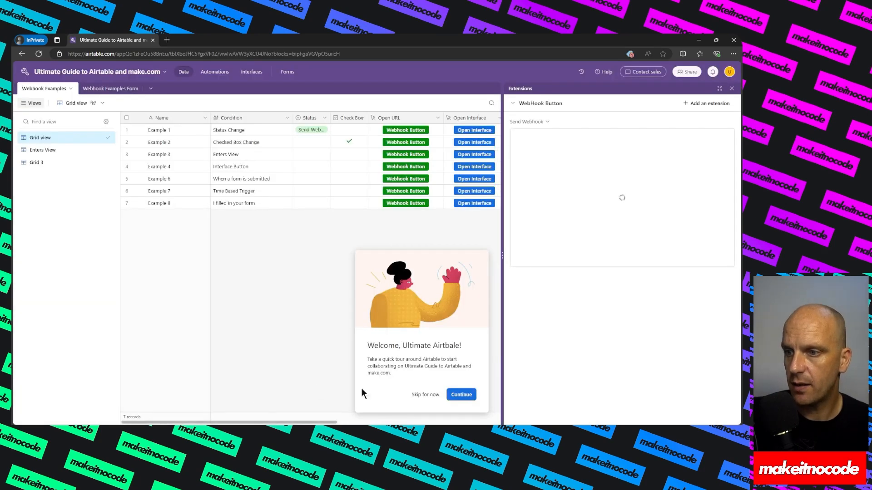
{"action": "left_click", "coordinate": [424, 393]}
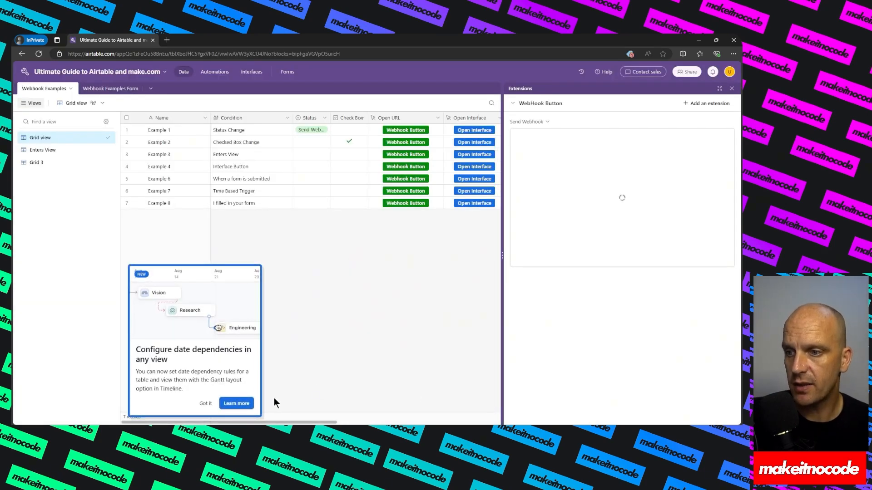
{"action": "left_click", "coordinate": [204, 404]}
{"action": "left_click", "coordinate": [730, 89]}
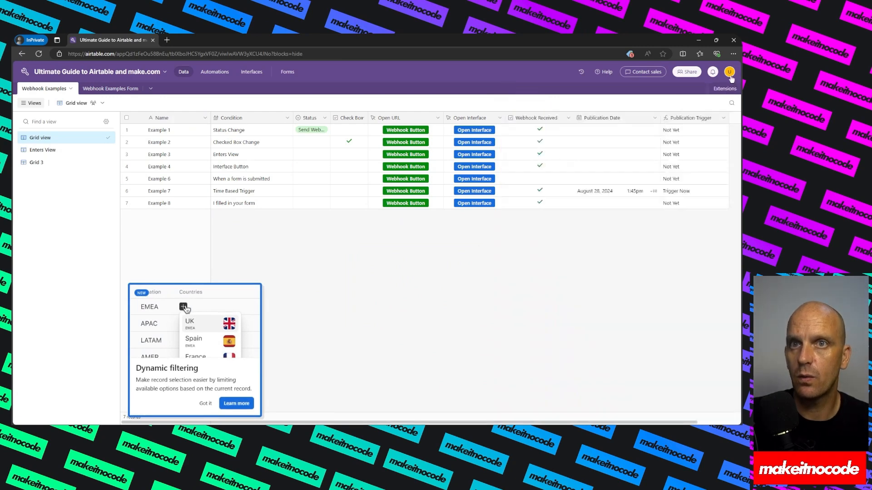
Step: Turn off mobile push and email notifications for the new account, and close the private browser window
{"action": "left_click", "coordinate": [729, 73]}
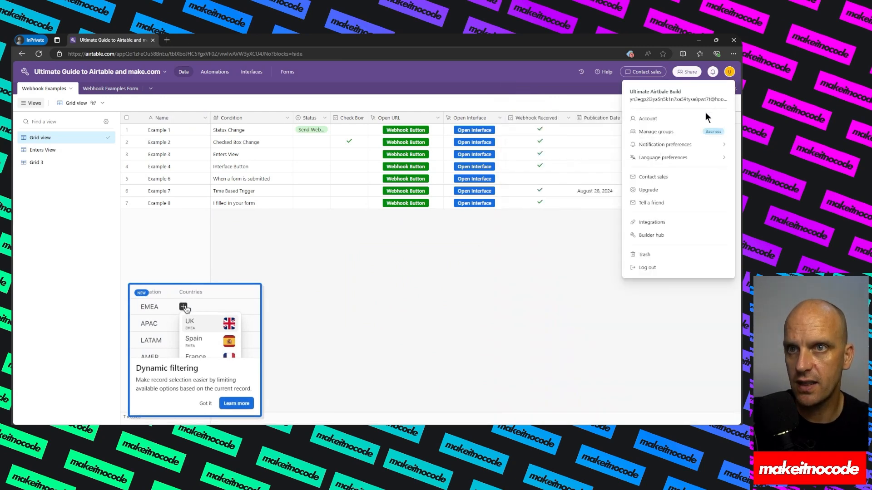
{"action": "left_click", "coordinate": [671, 147]}
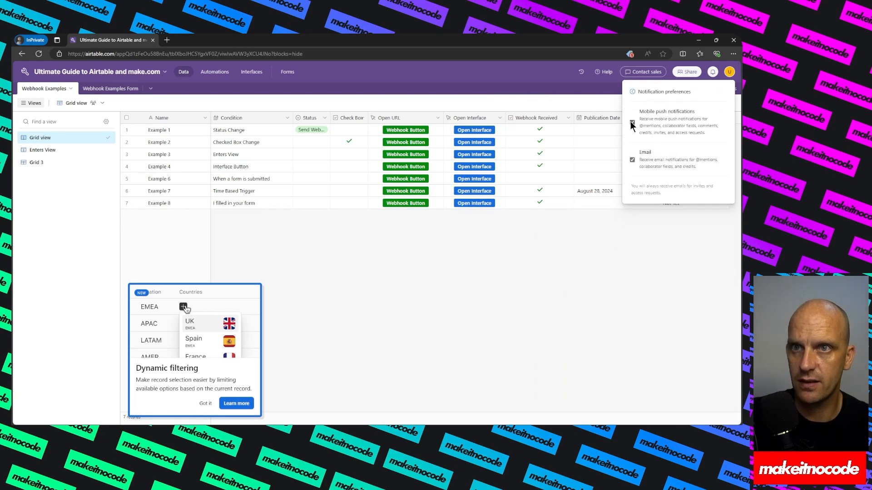
{"action": "left_click", "coordinate": [631, 122]}
{"action": "left_click", "coordinate": [631, 160]}
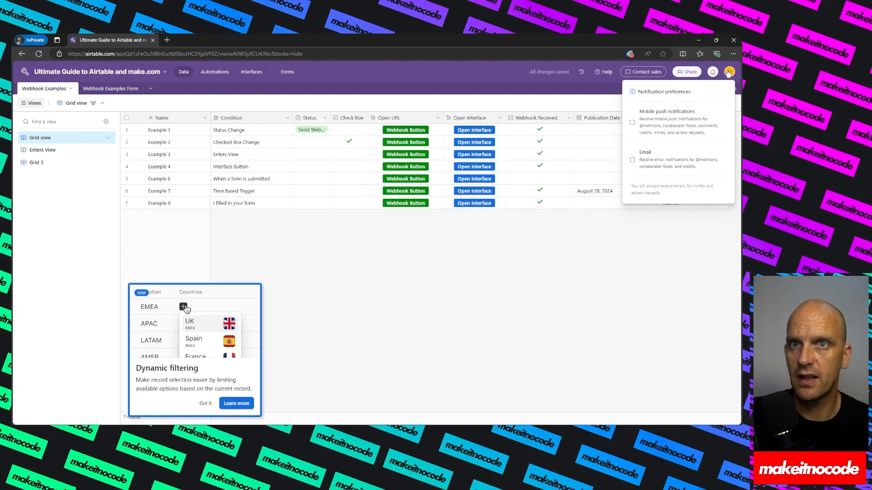
{"action": "left_click", "coordinate": [728, 73]}
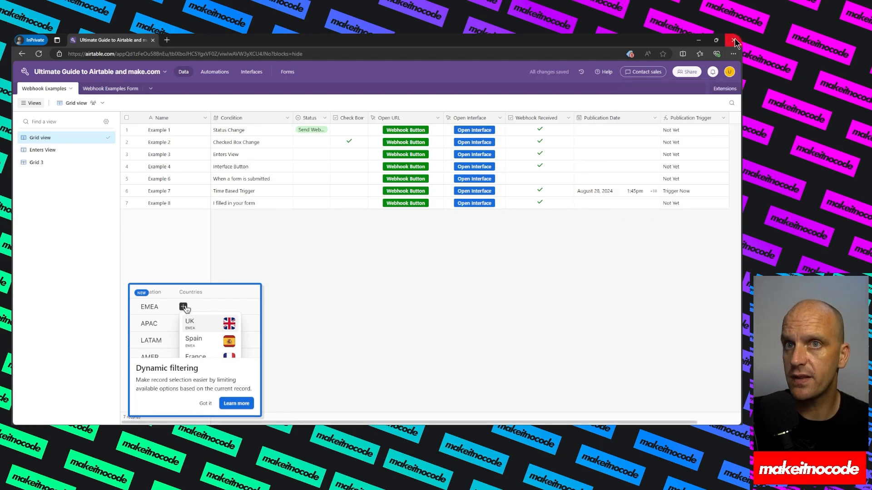
{"action": "left_click", "coordinate": [734, 41]}
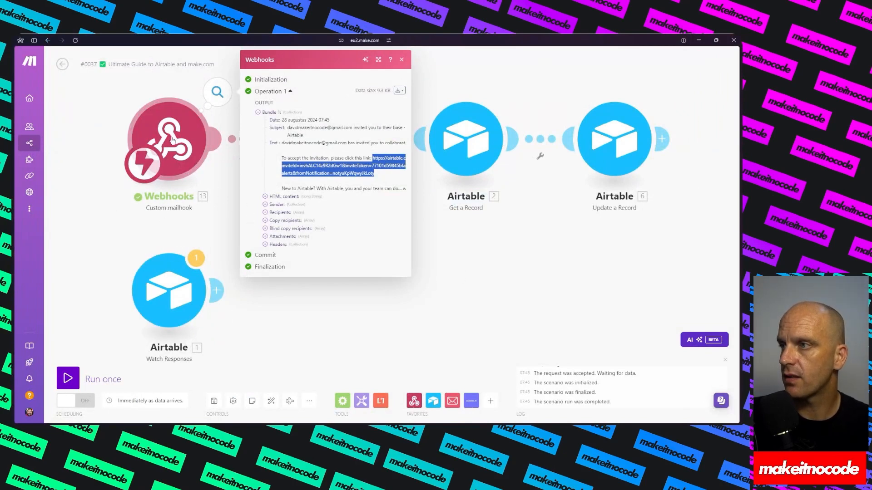
Step: Copy the mailhook address from the Custom mailhook module's settings
{"action": "left_click", "coordinate": [229, 174]}
{"action": "right_click", "coordinate": [166, 142]}
{"action": "left_click", "coordinate": [166, 142]}
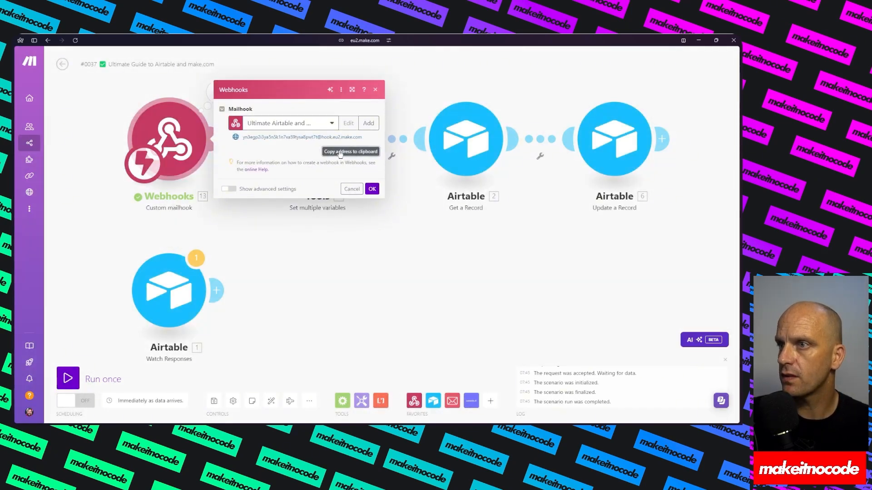
{"action": "left_click", "coordinate": [371, 188]}
Step: Switch to the Airtable base and replace the recipient of the "Status > Send mailhook" automation's email action with the copied mailhook address
{"action": "mouse_move", "coordinate": [14, 157]}
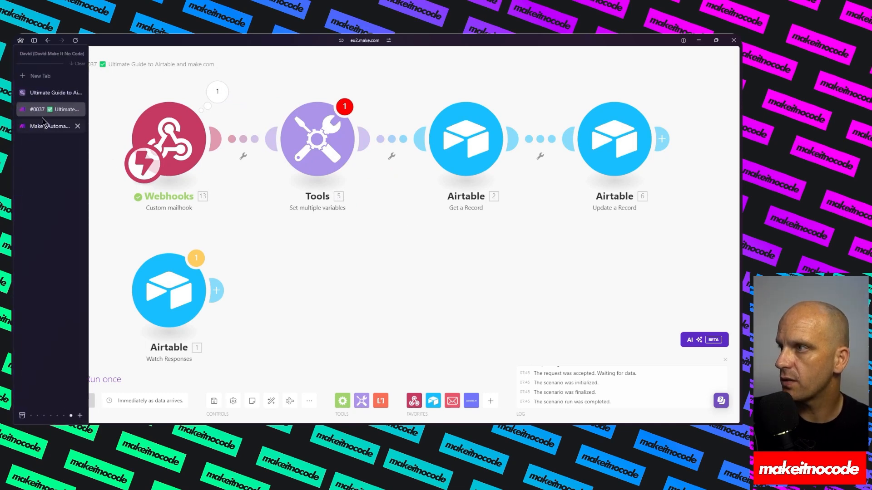
{"action": "left_click", "coordinate": [51, 93]}
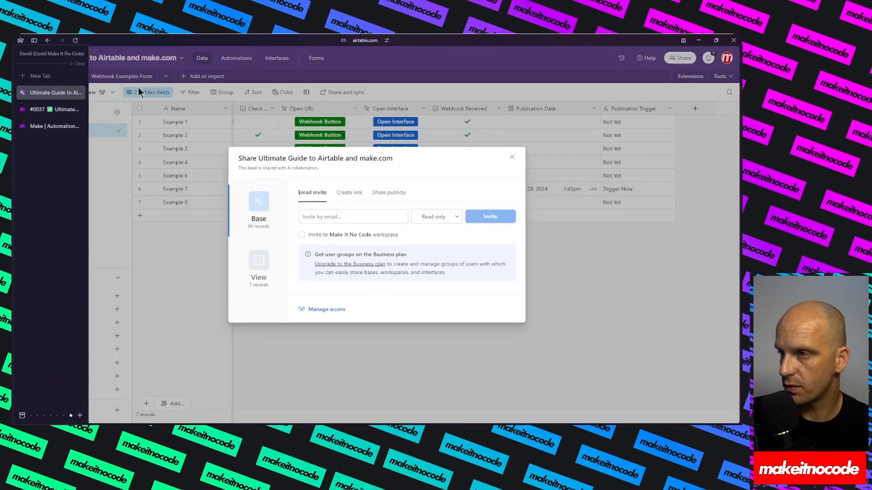
{"action": "left_click", "coordinate": [514, 158]}
{"action": "left_click", "coordinate": [236, 58]}
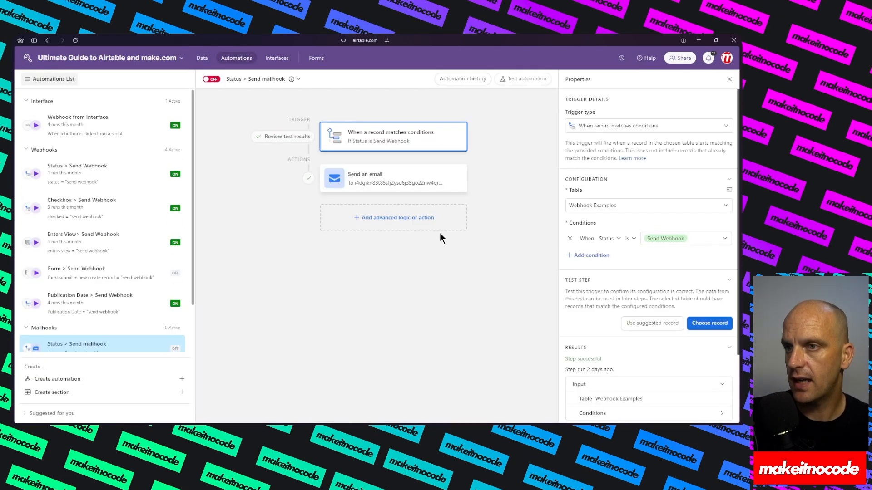
{"action": "left_click", "coordinate": [375, 179]}
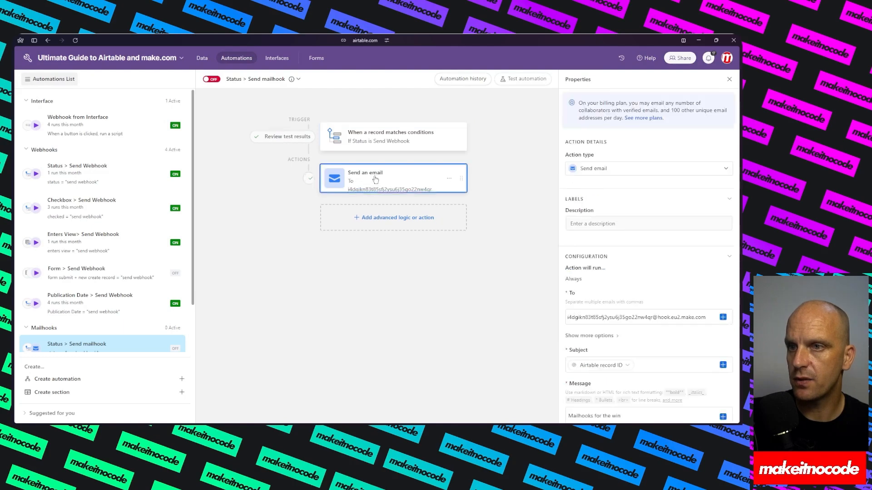
{"action": "triple_click", "coordinate": [630, 317]}
{"action": "key", "text": "ctrl+v"}
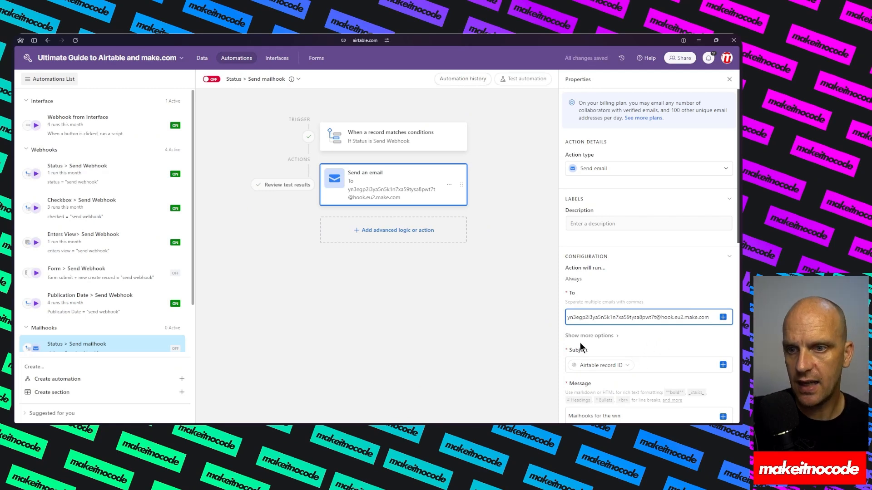
Step: Try inserting the trigger's Airtable record ID into the email subject again, remove the duplicate token, and review the message field
{"action": "scroll", "coordinate": [604, 336], "scroll_direction": "down", "scroll_amount": 2}
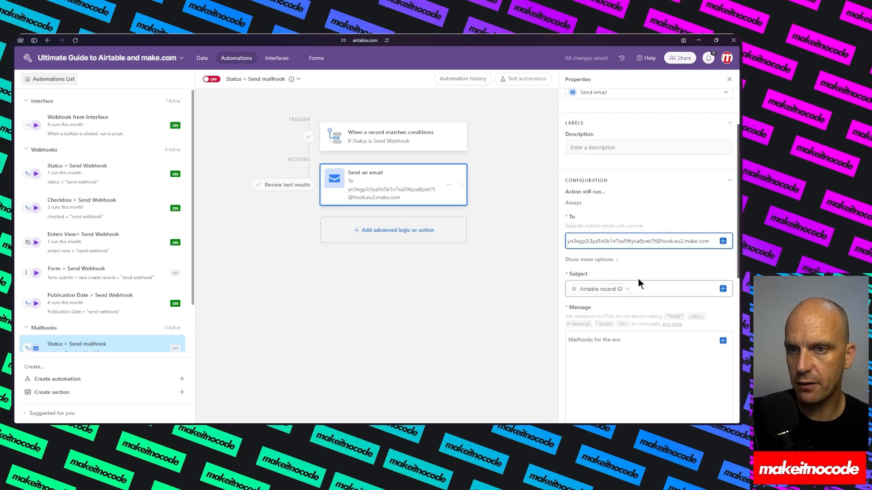
{"action": "left_click", "coordinate": [723, 289]}
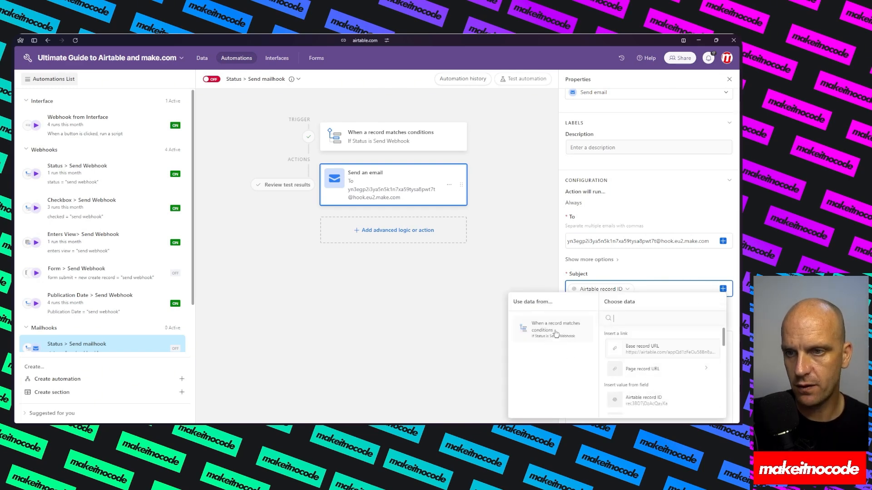
{"action": "left_click", "coordinate": [558, 344]}
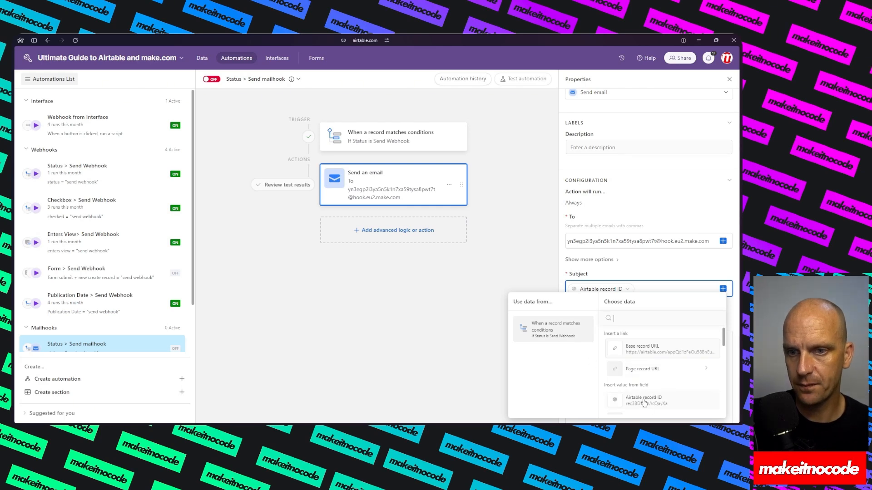
{"action": "left_click", "coordinate": [644, 400]}
{"action": "left_click", "coordinate": [637, 286]}
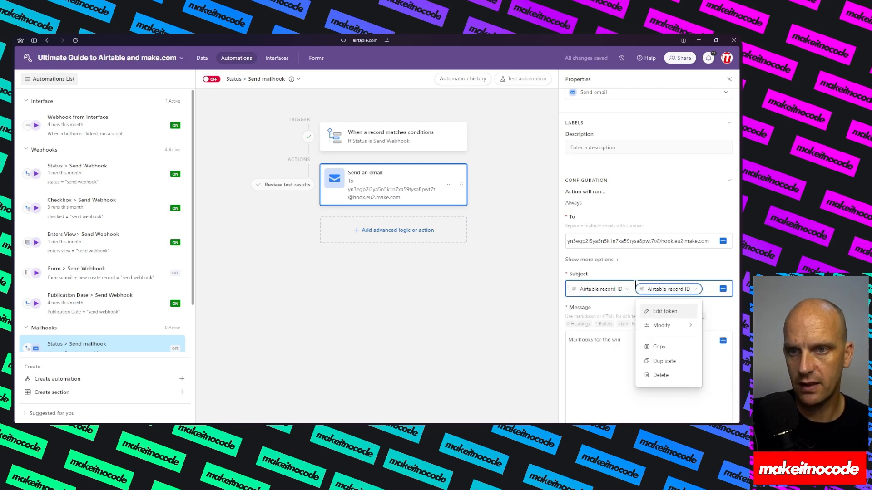
{"action": "key", "text": "BackSpace"}
{"action": "left_click", "coordinate": [627, 346]}
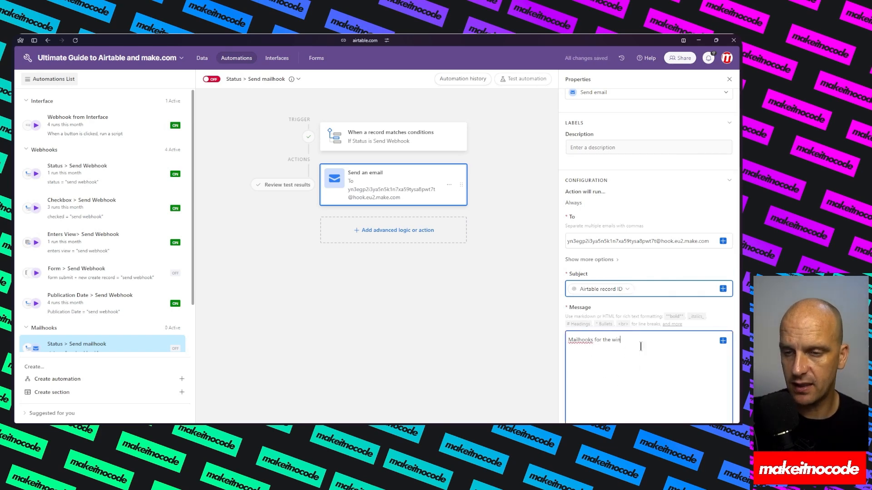
{"action": "scroll", "coordinate": [629, 333], "scroll_direction": "down", "scroll_amount": 3}
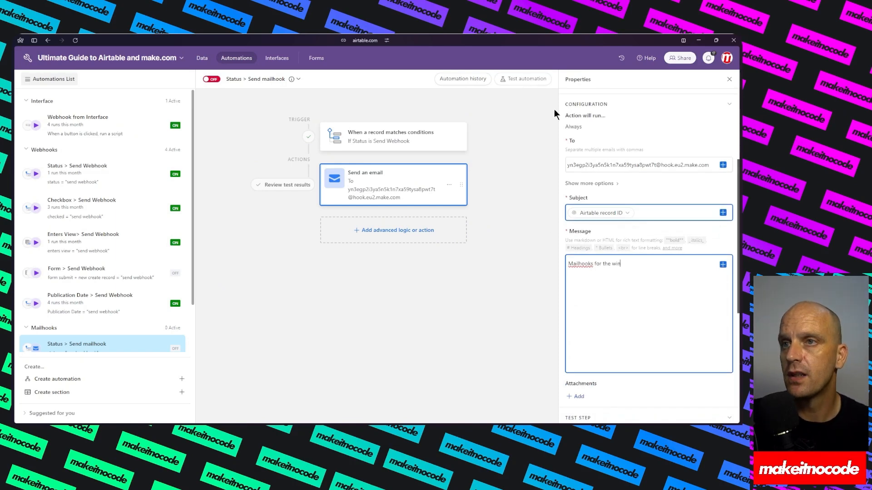
Step: Switch to the Make scenario and map the recordId variable in Set multiple variables to the Custom mailhook's Subject
{"action": "mouse_move", "coordinate": [18, 93]}
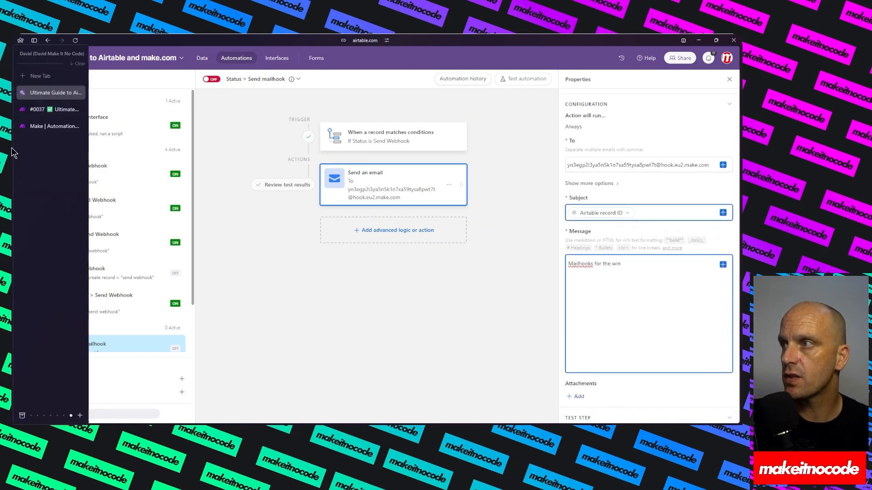
{"action": "left_click", "coordinate": [39, 113]}
{"action": "left_click", "coordinate": [67, 378]}
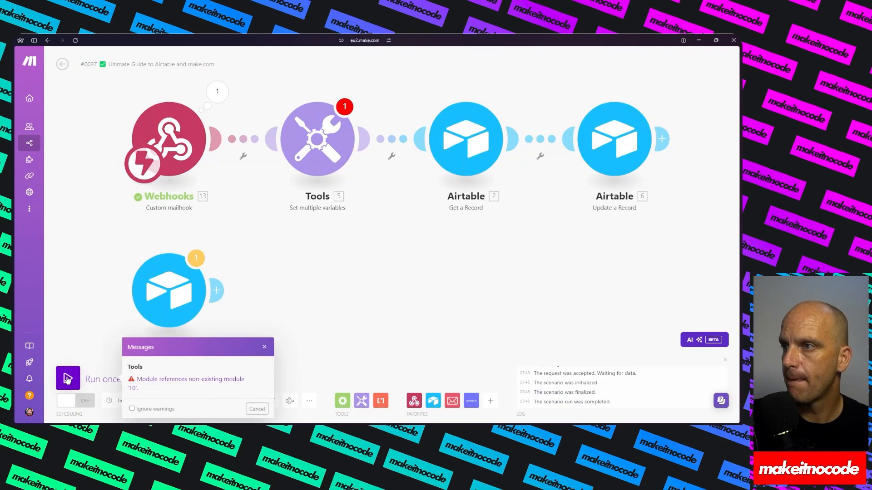
{"action": "left_click", "coordinate": [257, 408]}
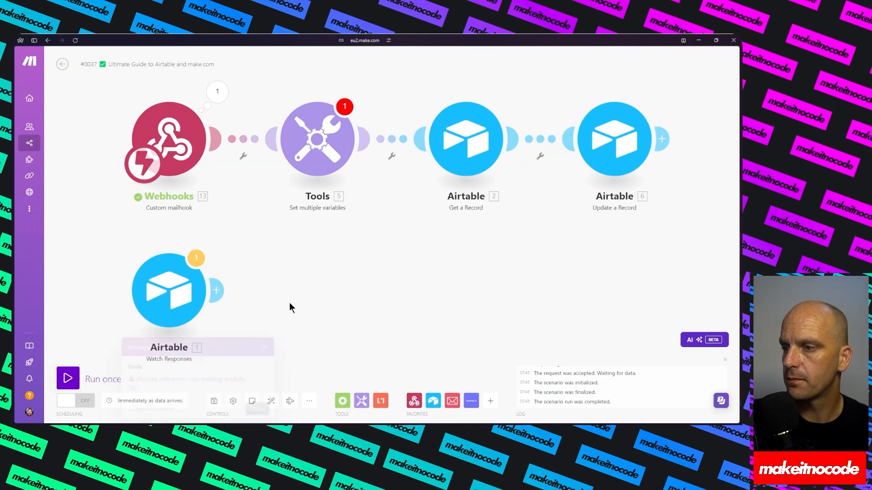
{"action": "left_click", "coordinate": [318, 134]}
{"action": "left_click", "coordinate": [446, 158]}
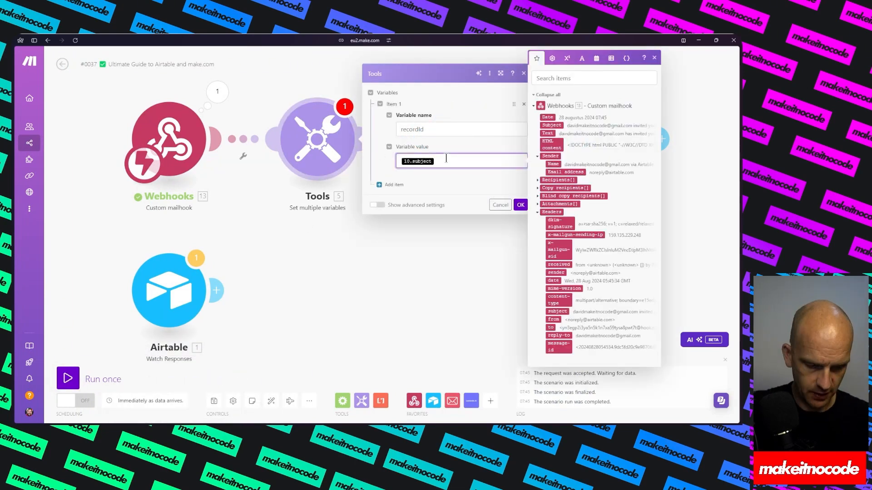
{"action": "key", "text": "BackSpace"}
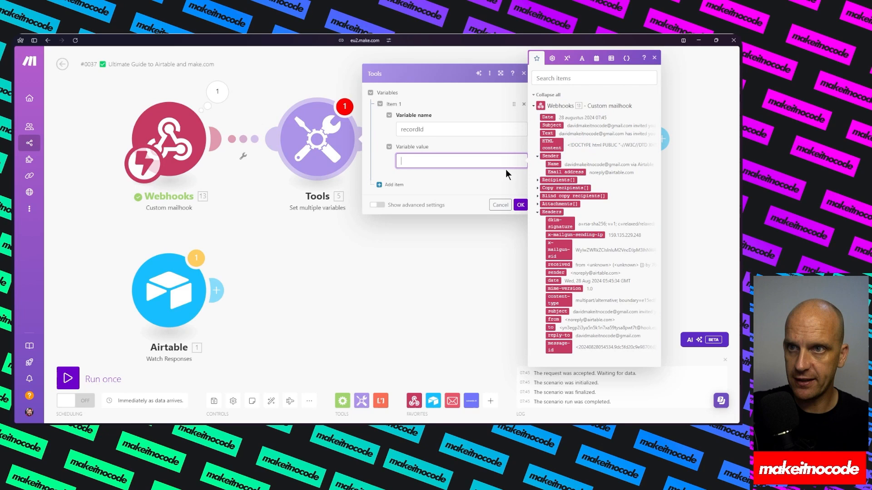
{"action": "left_click", "coordinate": [551, 125]}
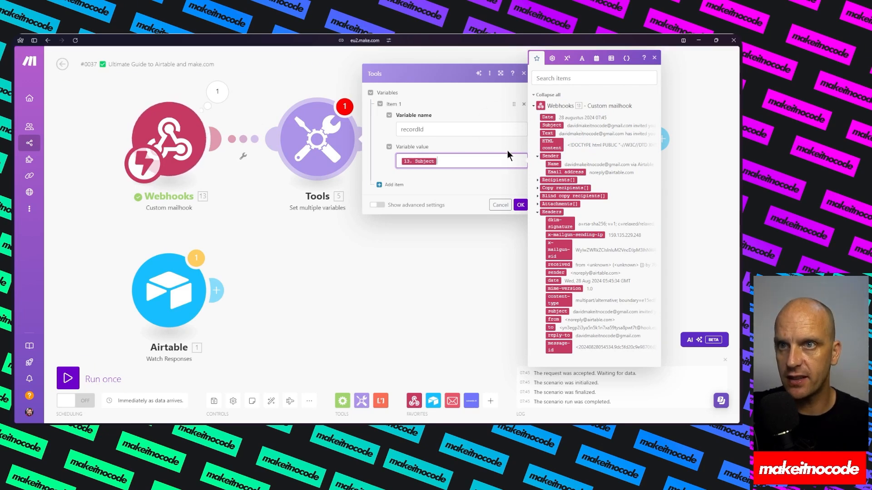
{"action": "left_click", "coordinate": [521, 206]}
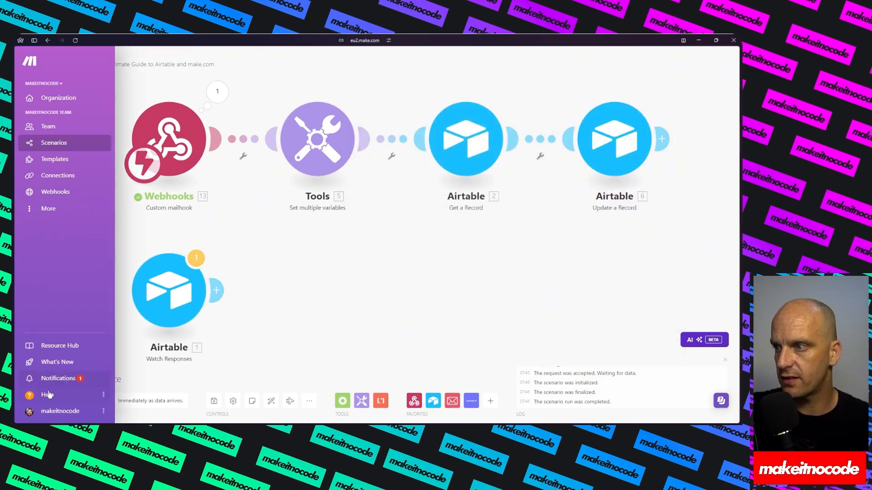
Step: Run the Make scenario once so it waits for mailhook data, and return to the Airtable base
{"action": "left_click", "coordinate": [68, 378]}
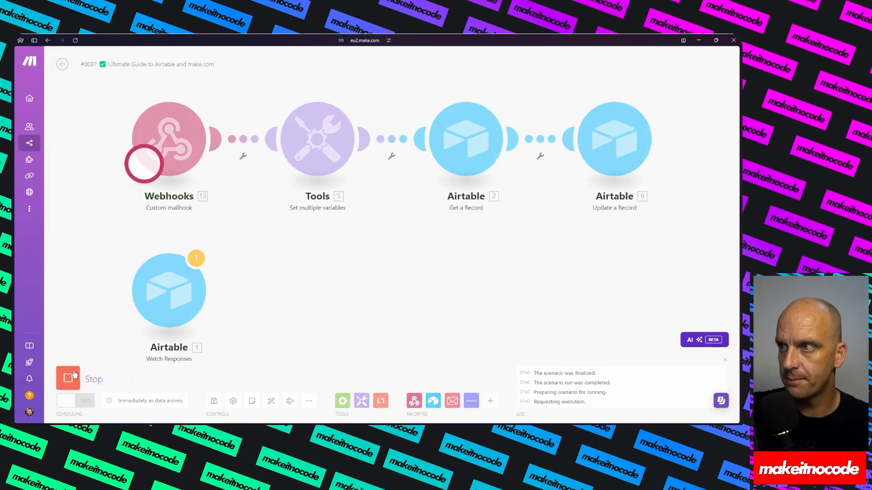
{"action": "mouse_move", "coordinate": [14, 127]}
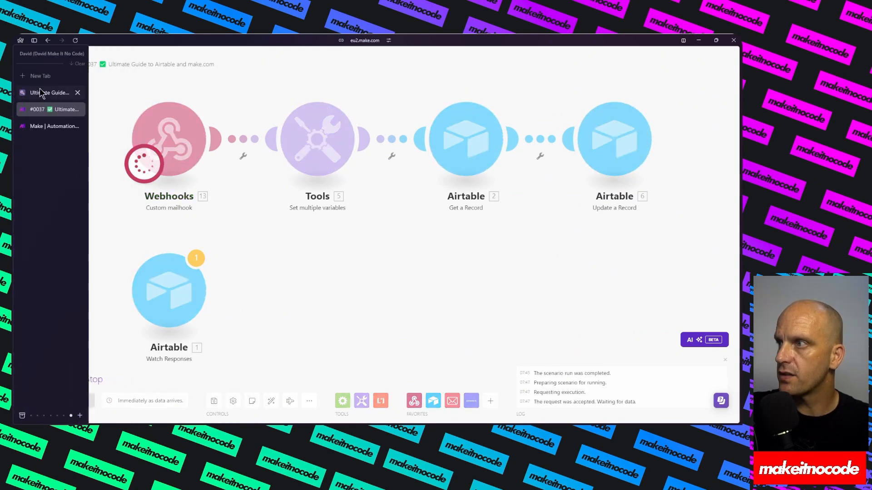
{"action": "left_click", "coordinate": [40, 92]}
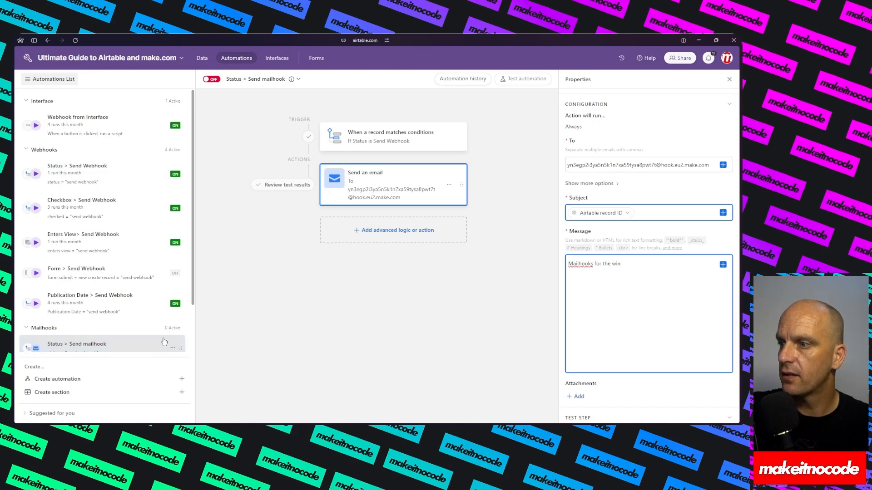
Step: Open the mailhook automation's test and, in the Webhook Examples grid, uncheck Webhook Received for Example 1
{"action": "left_click", "coordinate": [523, 80]}
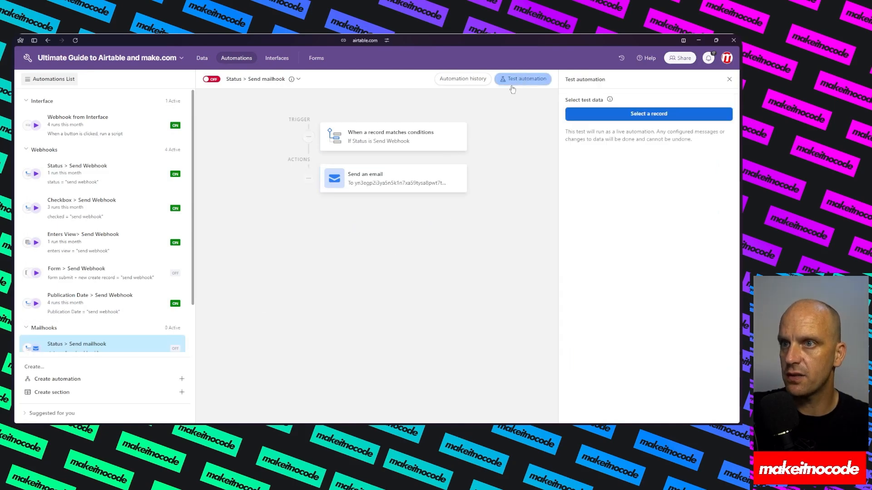
{"action": "left_click", "coordinate": [635, 115]}
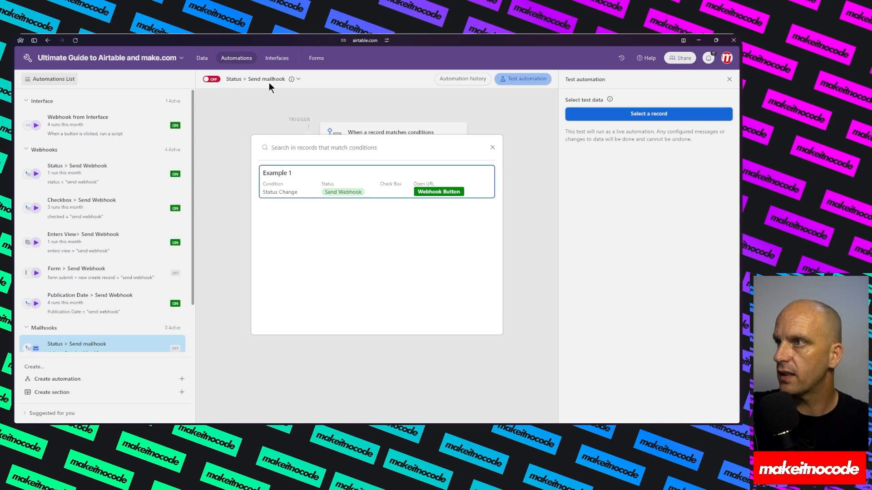
{"action": "left_click", "coordinate": [492, 149]}
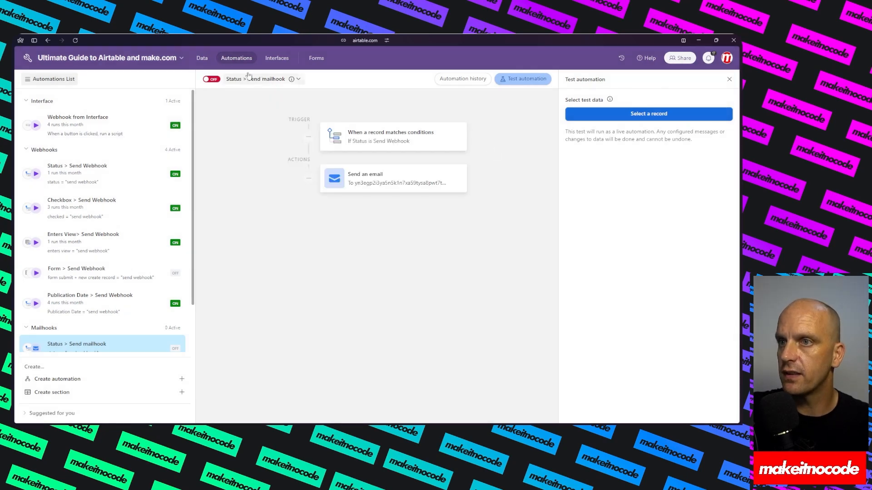
{"action": "left_click", "coordinate": [204, 59]}
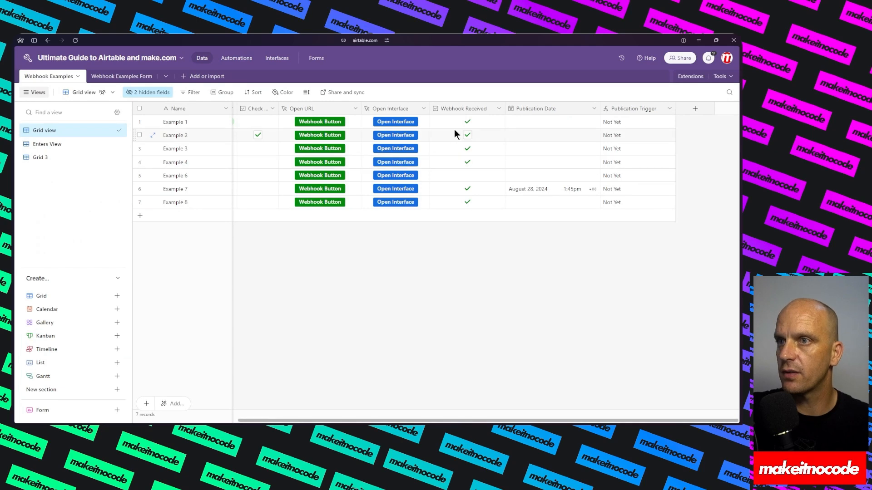
{"action": "left_click", "coordinate": [467, 121]}
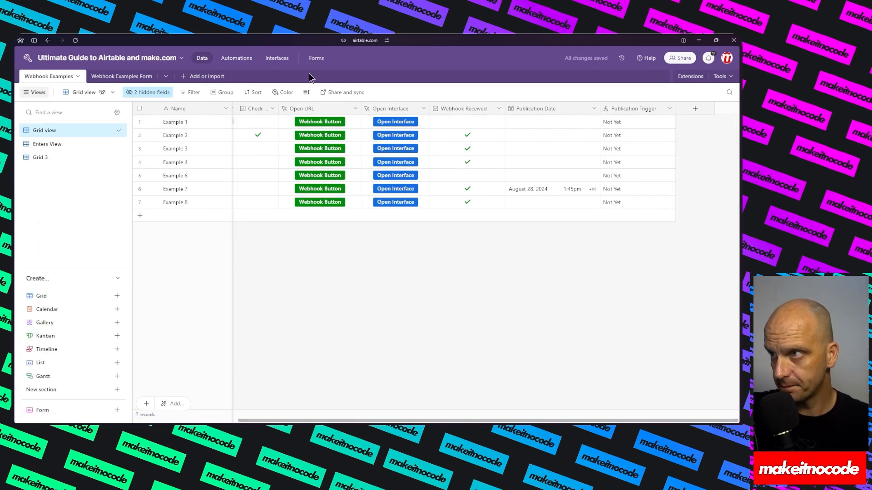
{"action": "mouse_move", "coordinate": [14, 145]}
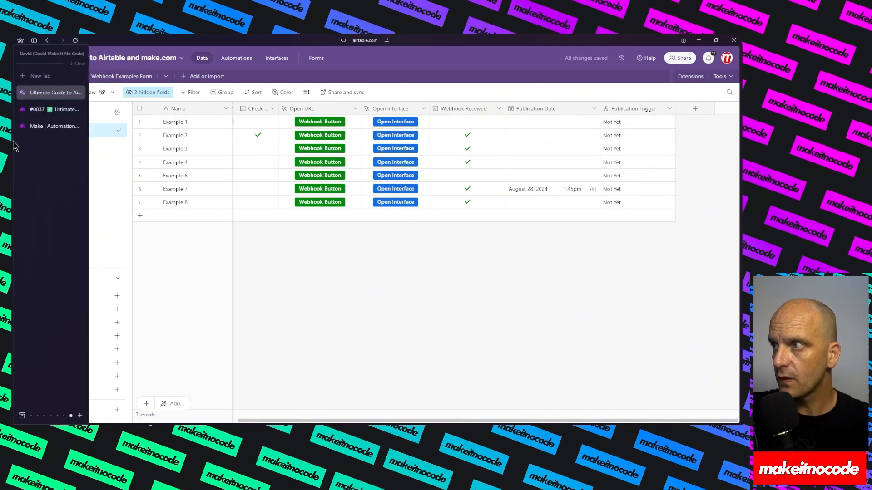
Step: Test the "Status > Send mailhook" automation with the Example 1 record
{"action": "left_click", "coordinate": [249, 59]}
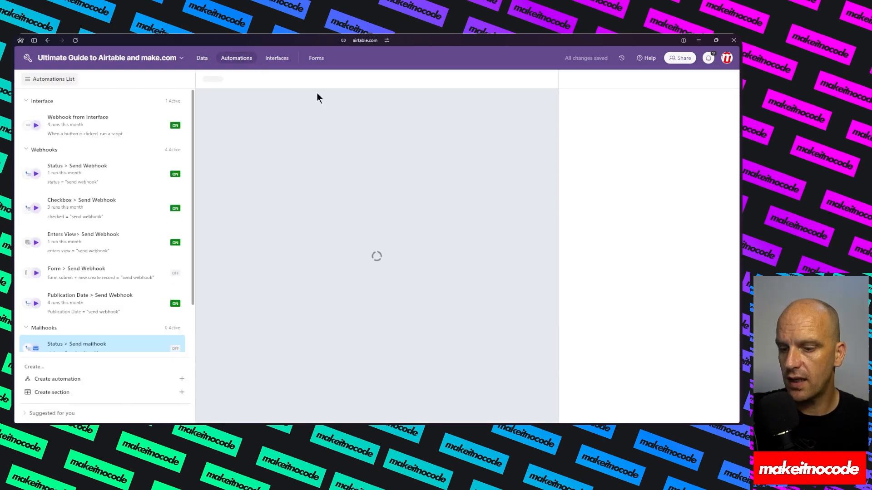
{"action": "left_click", "coordinate": [594, 116]}
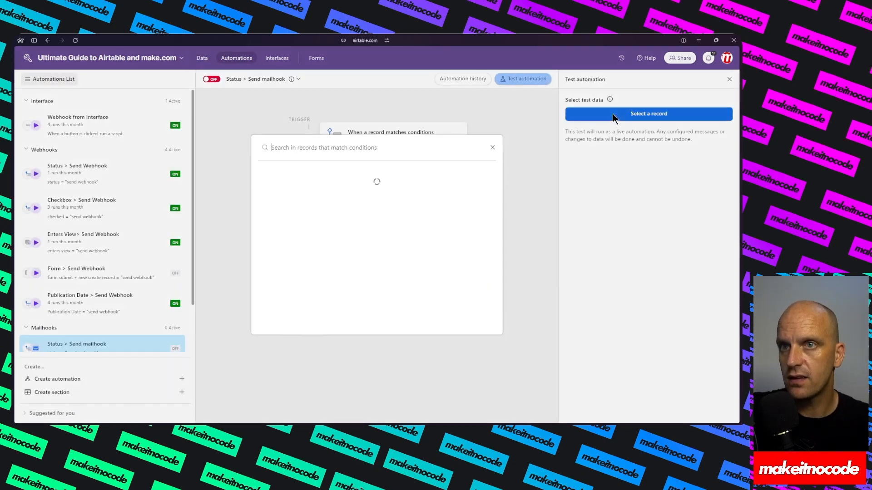
{"action": "left_click", "coordinate": [357, 180]}
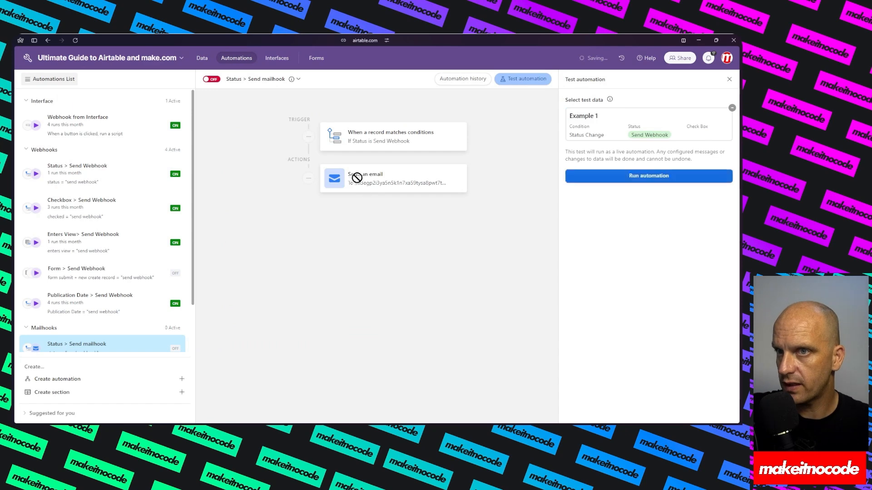
{"action": "left_click", "coordinate": [647, 177]}
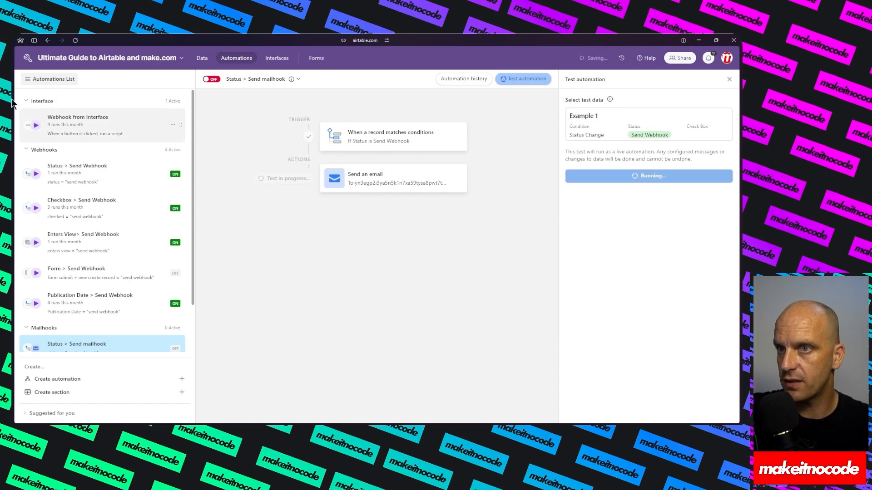
Step: Check the scenario run in Make, and review Example 1's Webhook Received field and revision history in Airtable
{"action": "left_click", "coordinate": [42, 108]}
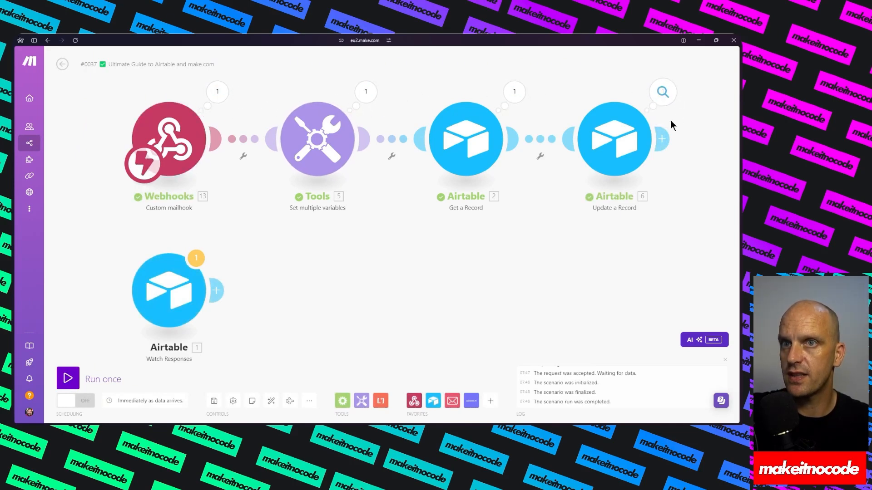
{"action": "mouse_move", "coordinate": [14, 102]}
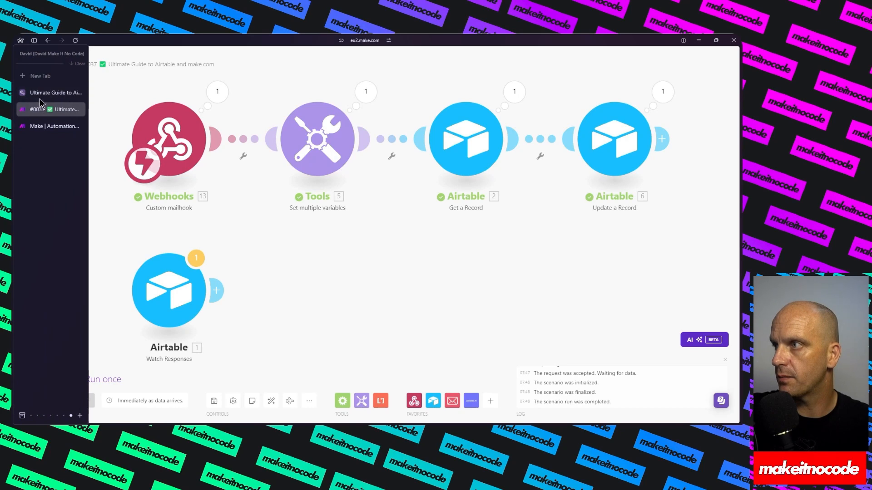
{"action": "left_click", "coordinate": [40, 94]}
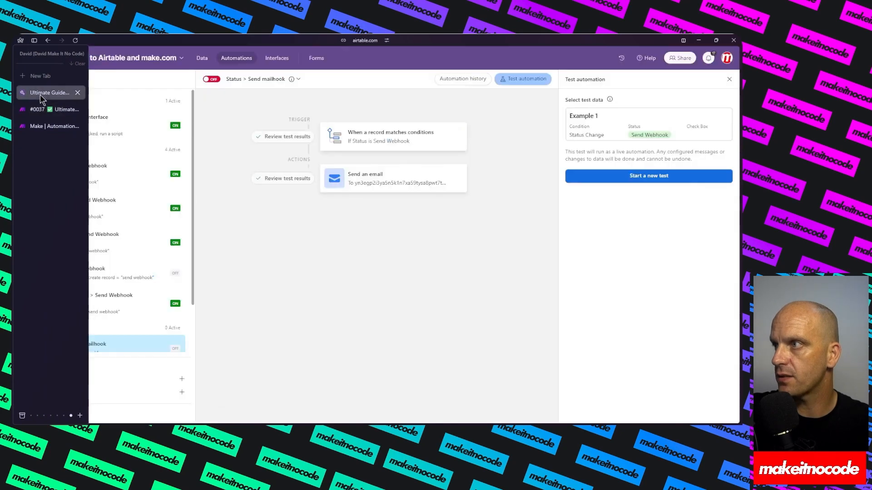
{"action": "left_click", "coordinate": [200, 59]}
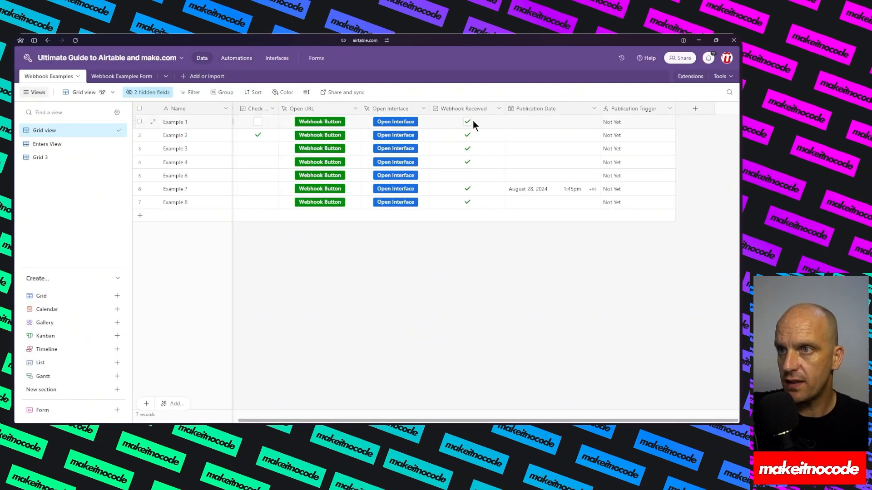
{"action": "left_click", "coordinate": [152, 123]}
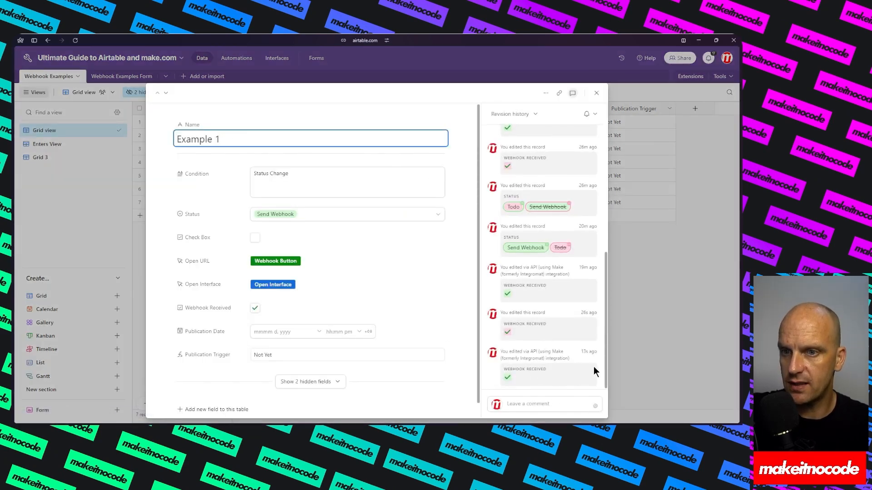
{"action": "left_click", "coordinate": [597, 93]}
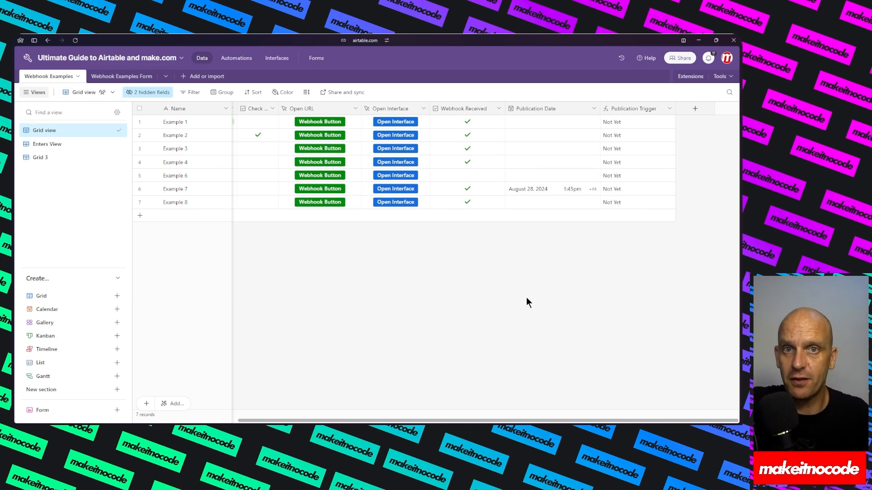
Step: View the account's unread Airtable notifications and close the list
{"action": "left_click", "coordinate": [708, 59]}
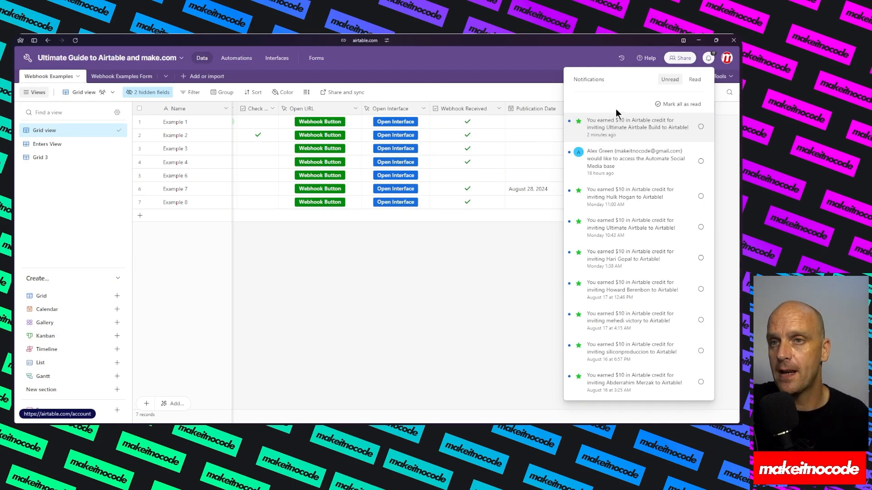
{"action": "left_click", "coordinate": [459, 304]}
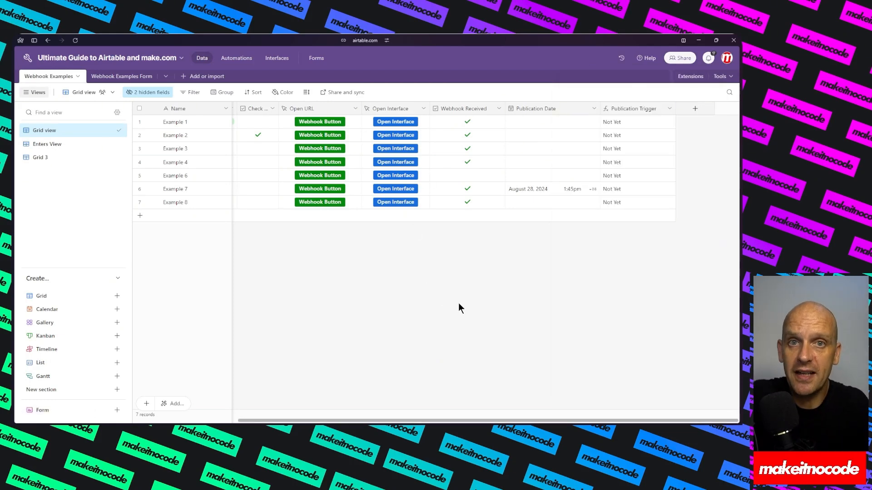